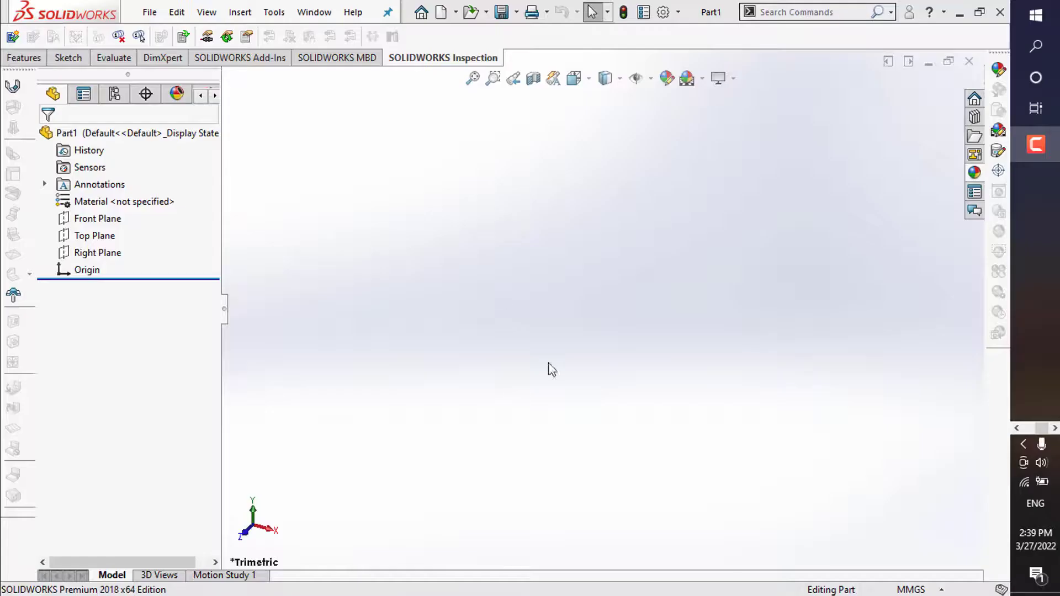
- Draw a center rectangle at the origin in a new sketch on the Top Plane
{"action": "left_click", "coordinate": [57, 61]}
{"action": "left_click", "coordinate": [15, 36]}
{"action": "left_click", "coordinate": [842, 309]}
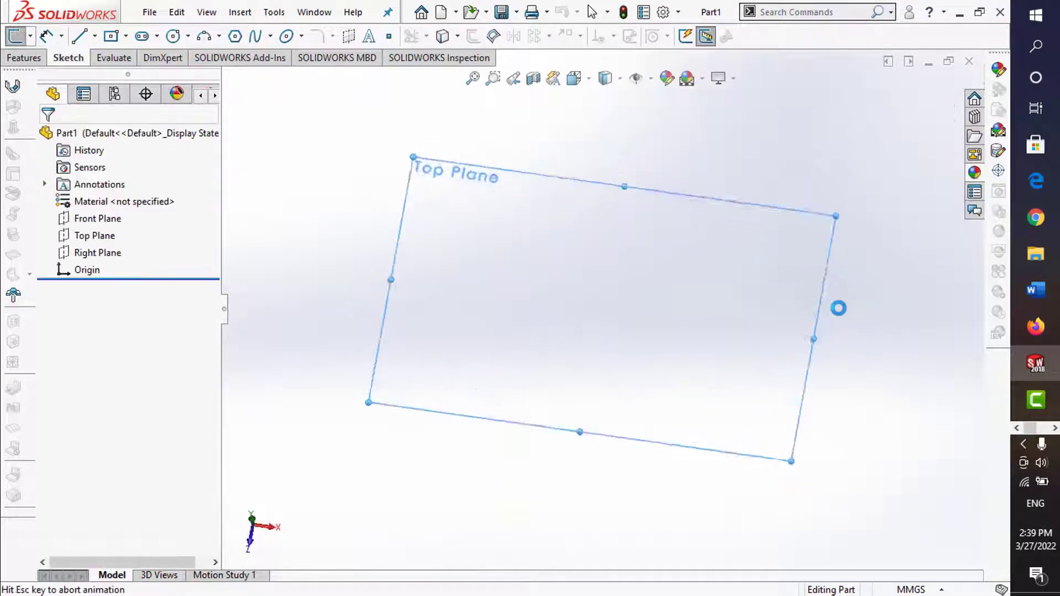
{"action": "left_click", "coordinate": [110, 36]}
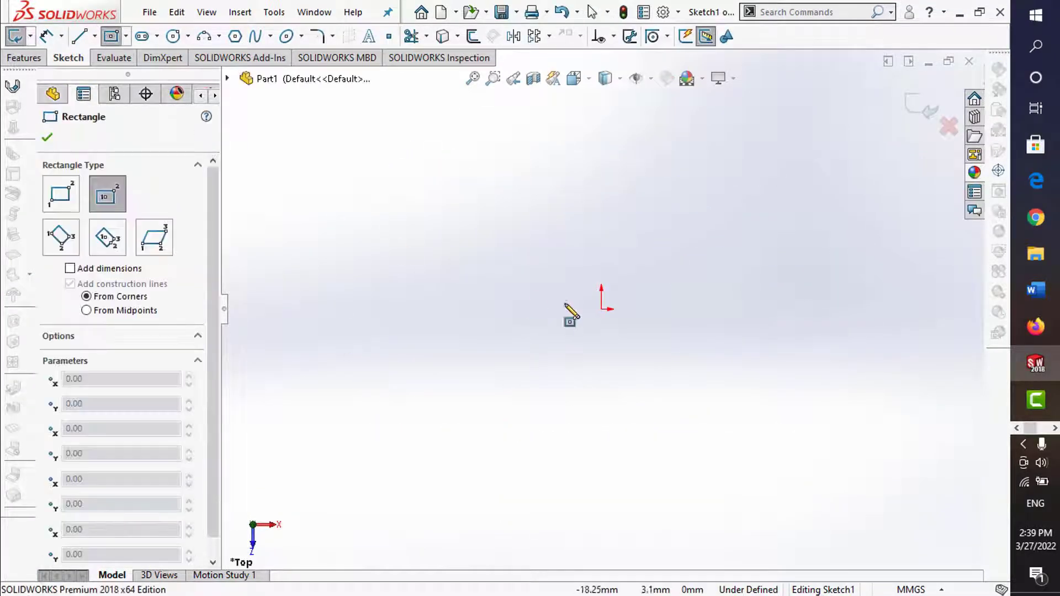
{"action": "left_click", "coordinate": [602, 309]}
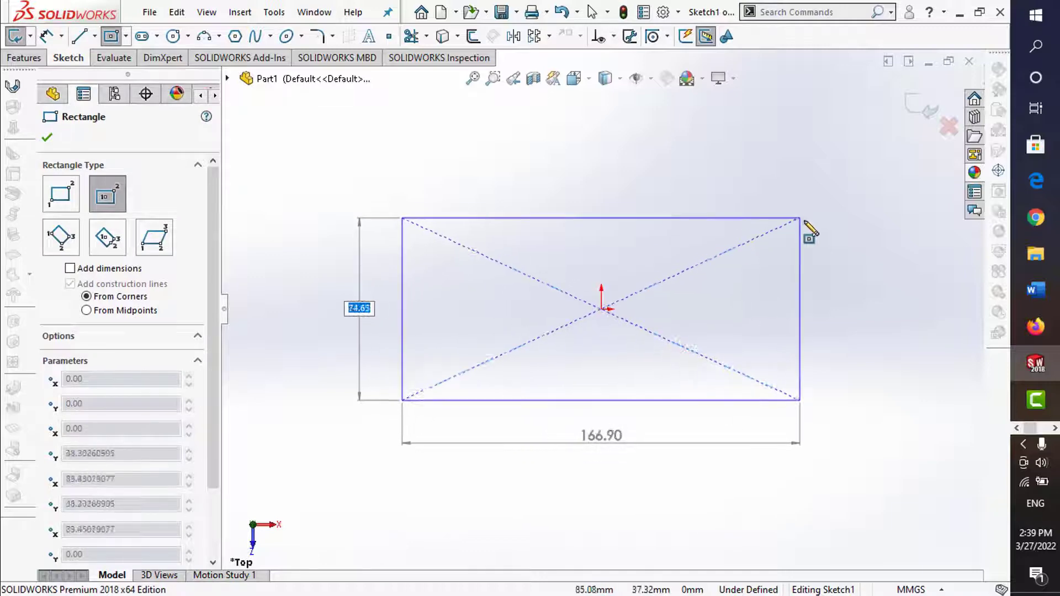
{"action": "left_click", "coordinate": [804, 220]}
{"action": "left_click", "coordinate": [48, 38]}
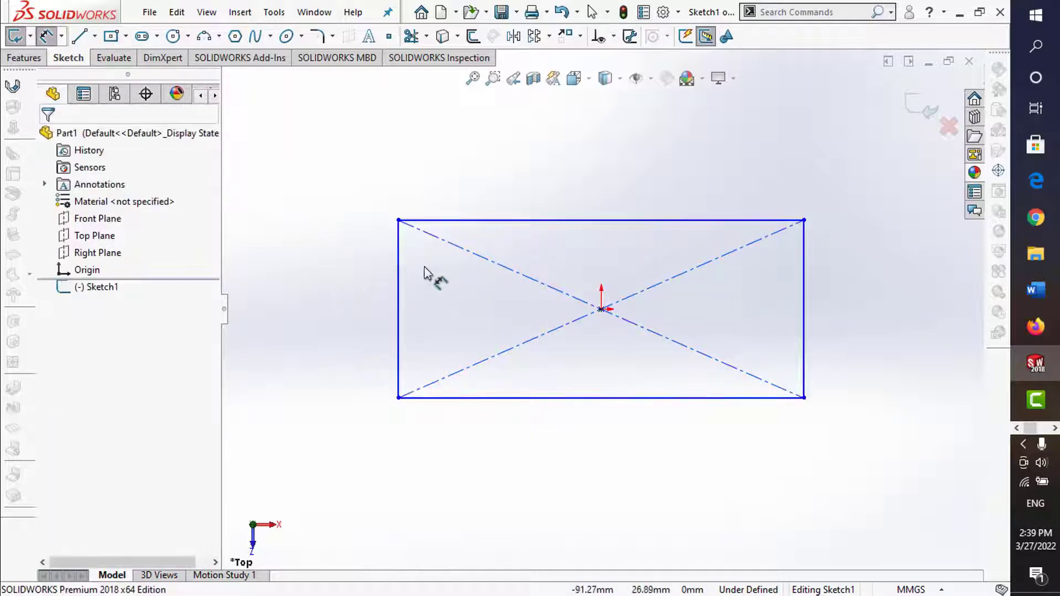
- Dimension the rectangle 100 mm tall and 300 mm wide, then exit the sketch
{"action": "left_click", "coordinate": [400, 295]}
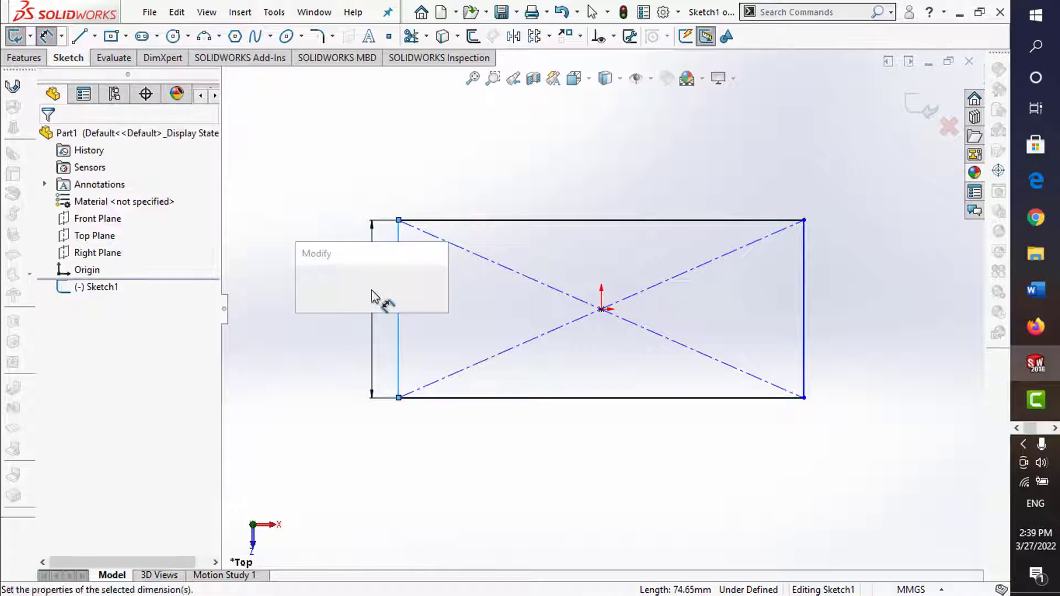
{"action": "type", "text": "100"}
{"action": "key", "text": "Return"}
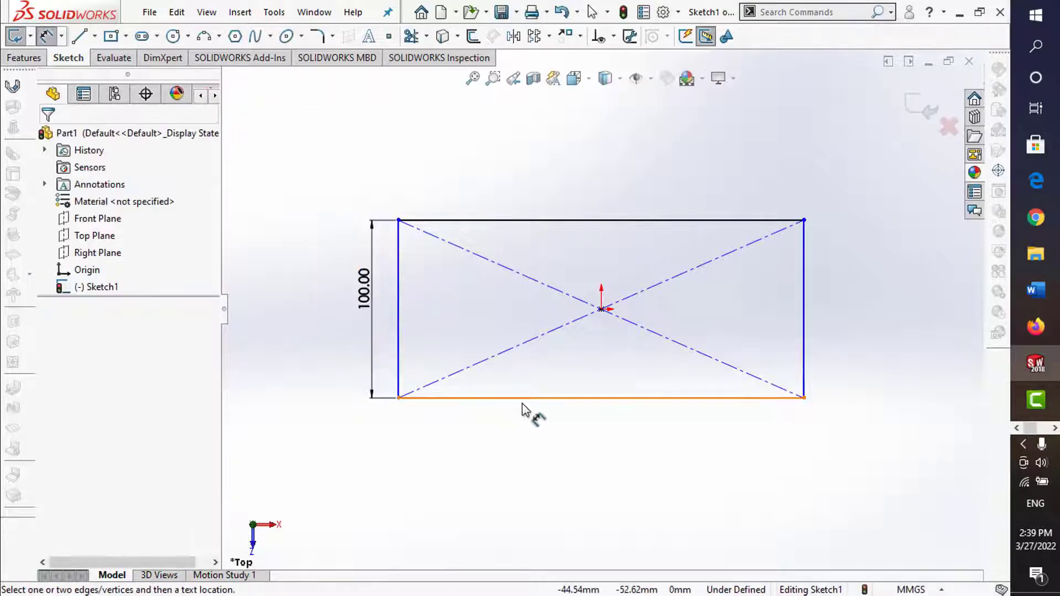
{"action": "left_click", "coordinate": [524, 398]}
{"action": "left_click", "coordinate": [521, 429]}
{"action": "type", "text": "300"}
{"action": "key", "text": "Return"}
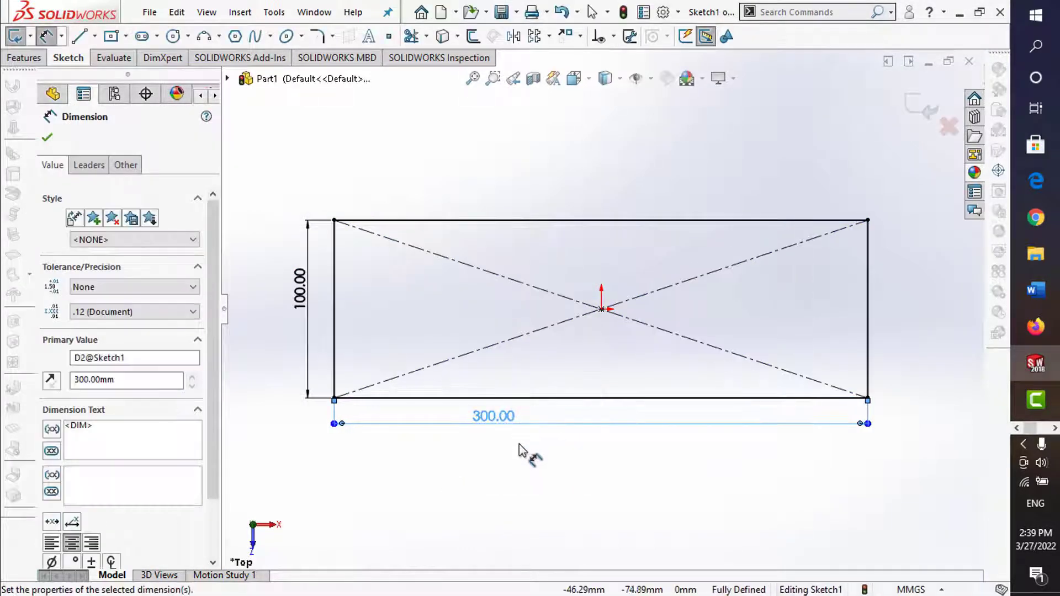
{"action": "left_click", "coordinate": [919, 107]}
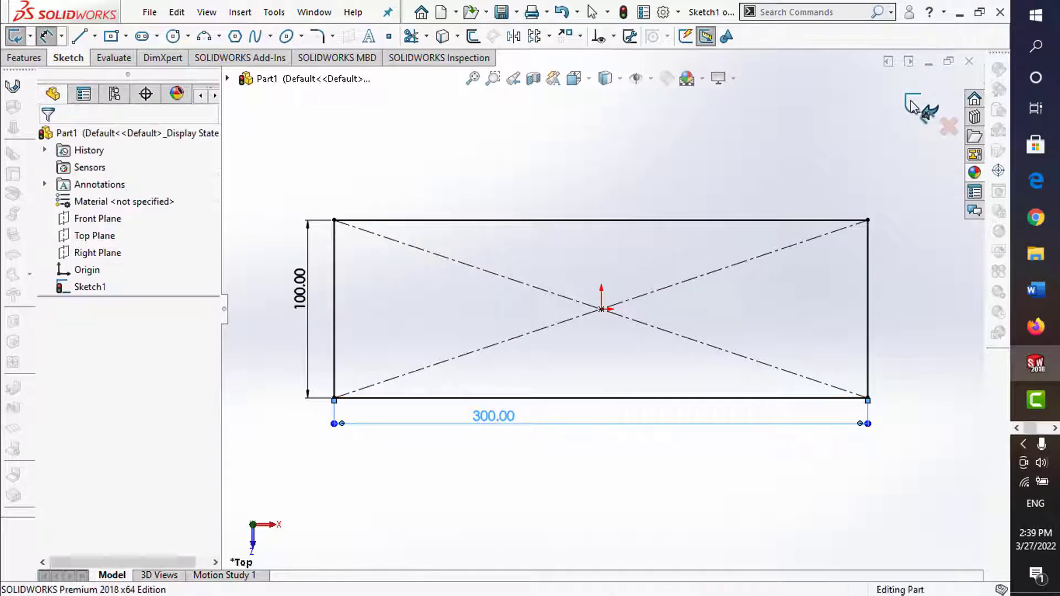
- Turn the sketch into a 2 mm base flange and save it over Part1.SLDPRT
{"action": "left_click", "coordinate": [13, 85]}
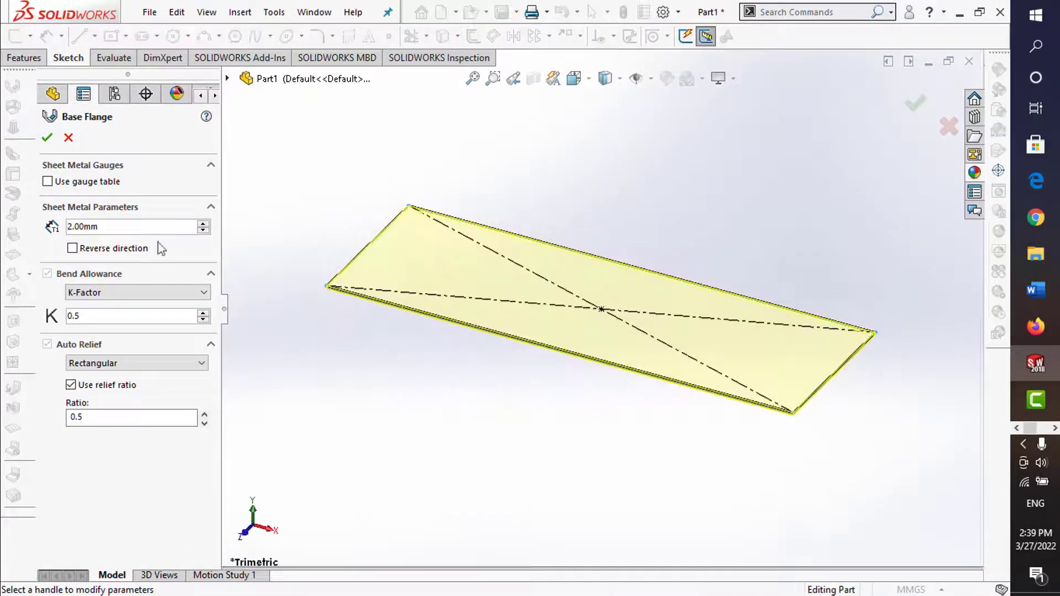
{"action": "left_click", "coordinate": [47, 138]}
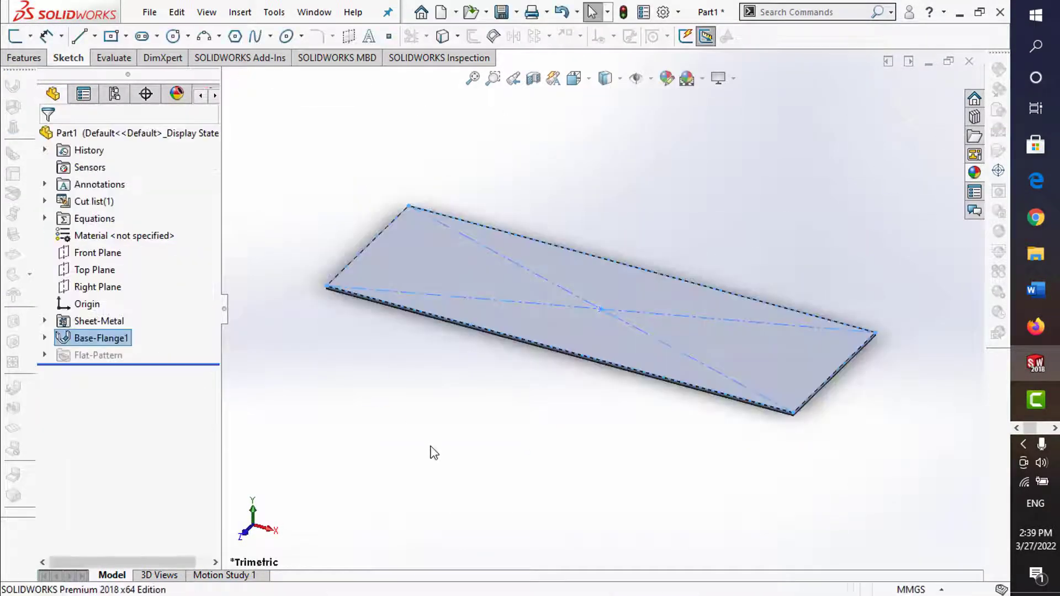
{"action": "middle_click_drag", "start_coordinate": [515, 241], "coordinate": [499, 102]}
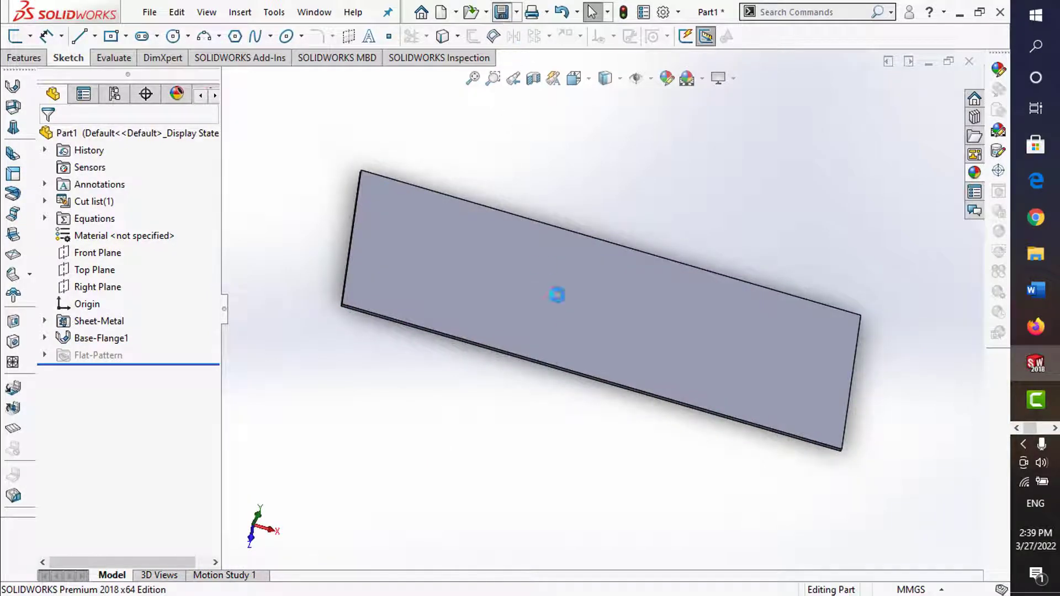
{"action": "left_click", "coordinate": [668, 431]}
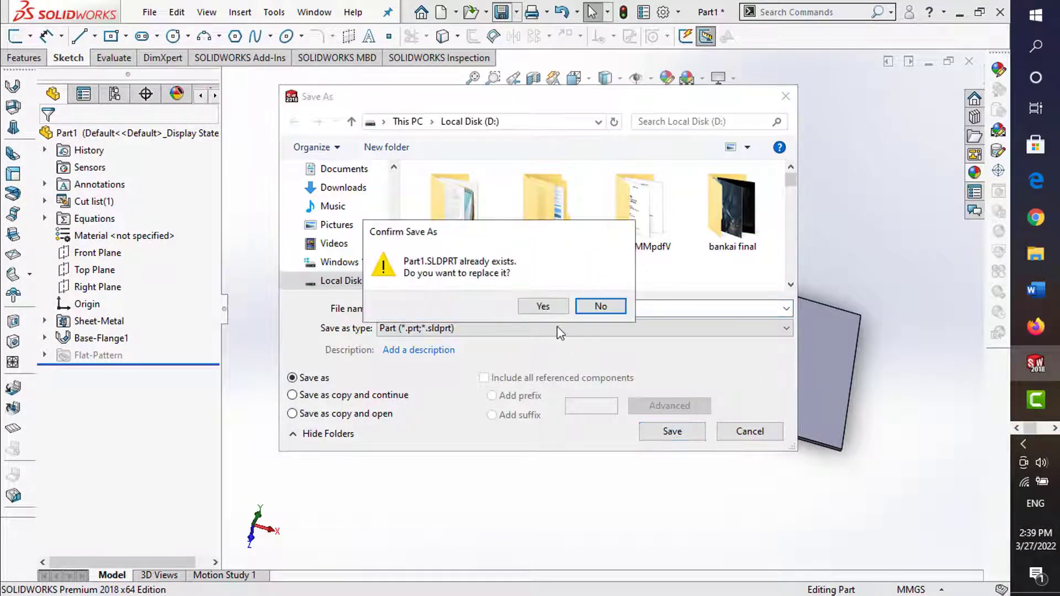
{"action": "left_click", "coordinate": [550, 303]}
- Draw a vertical edge-to-edge line near the right end in a sketch on the plate's top face
{"action": "left_click", "coordinate": [15, 37]}
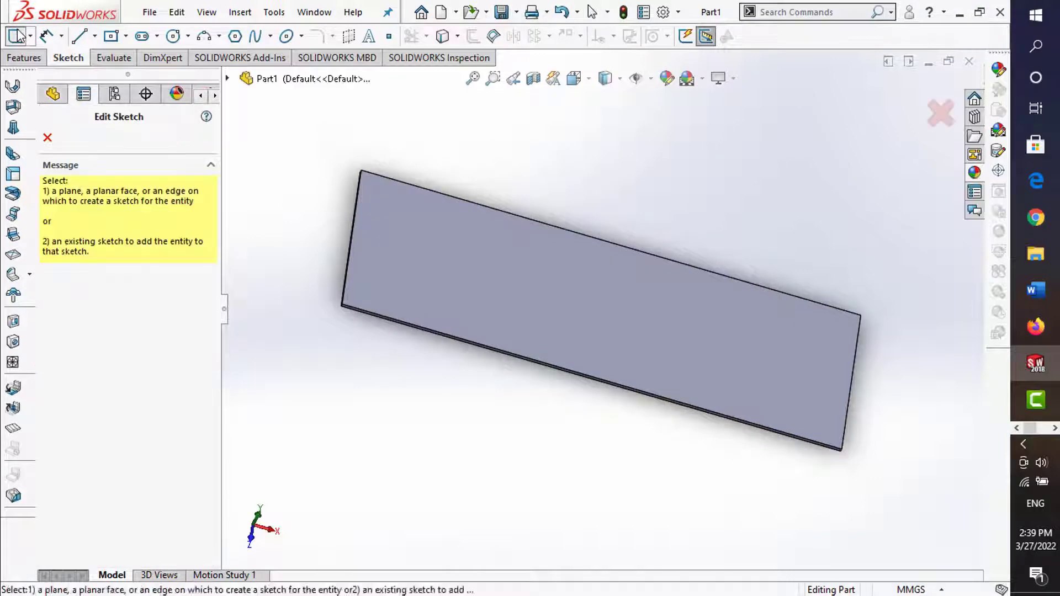
{"action": "left_click", "coordinate": [491, 280]}
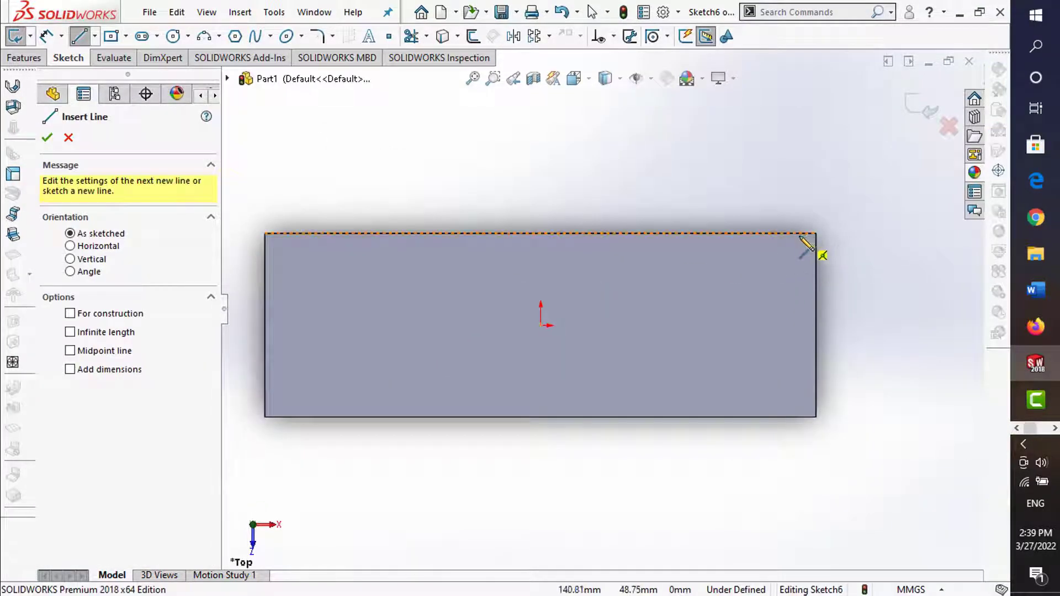
{"action": "left_click", "coordinate": [796, 234]}
{"action": "left_click", "coordinate": [796, 418]}
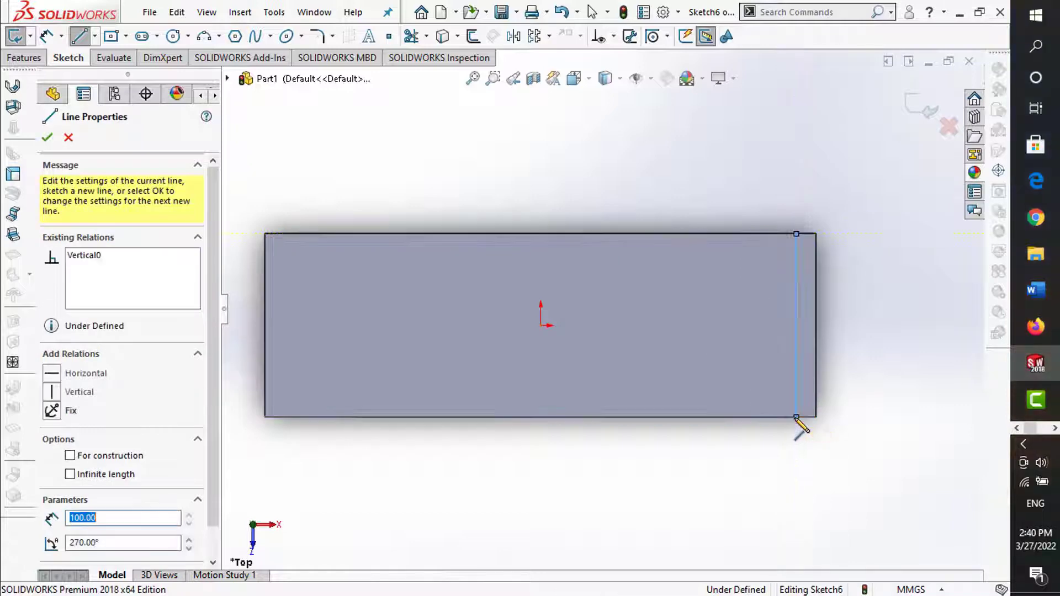
{"action": "key", "text": "Escape"}
{"action": "key", "text": "Escape"}
- Dimension the line 10 mm from the right edge and exit the sketch
{"action": "right_click_drag", "start_coordinate": [794, 364], "coordinate": [792, 323]}
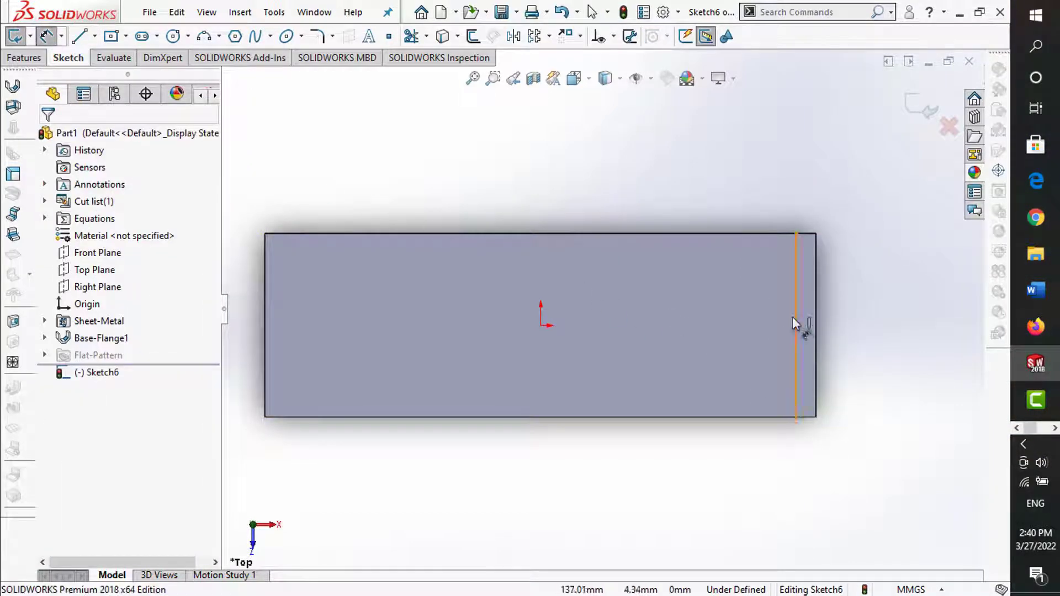
{"action": "left_click", "coordinate": [817, 317]}
{"action": "left_click", "coordinate": [803, 204]}
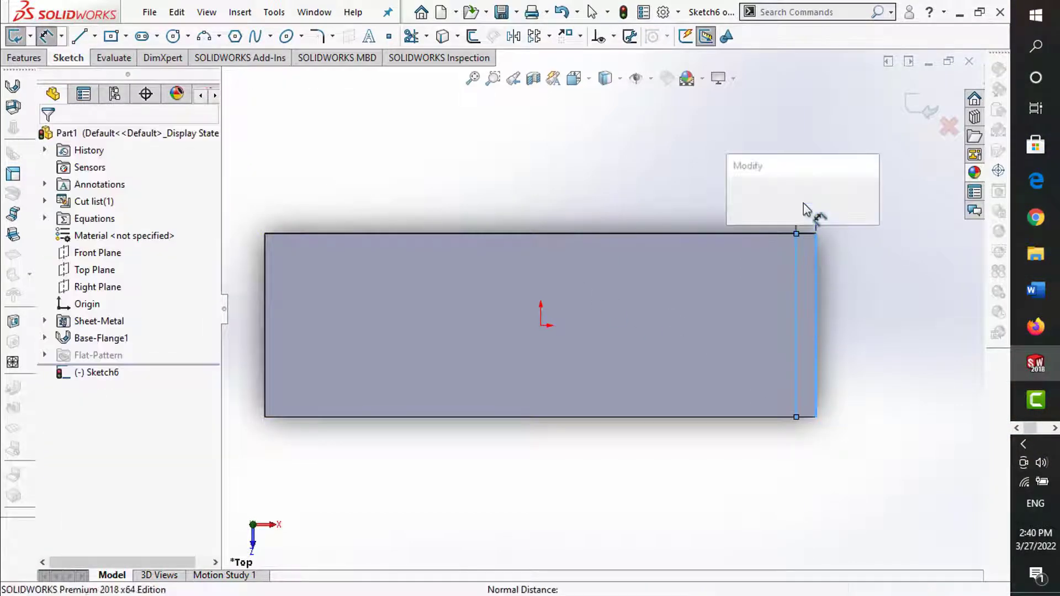
{"action": "type", "text": "10"}
{"action": "key", "text": "Return"}
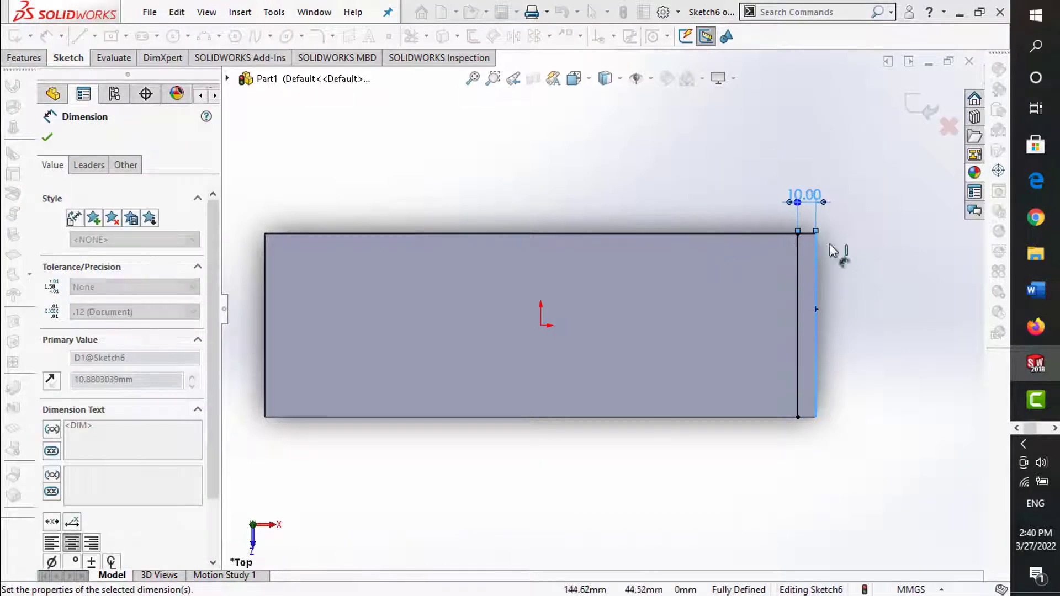
{"action": "left_click", "coordinate": [938, 109]}
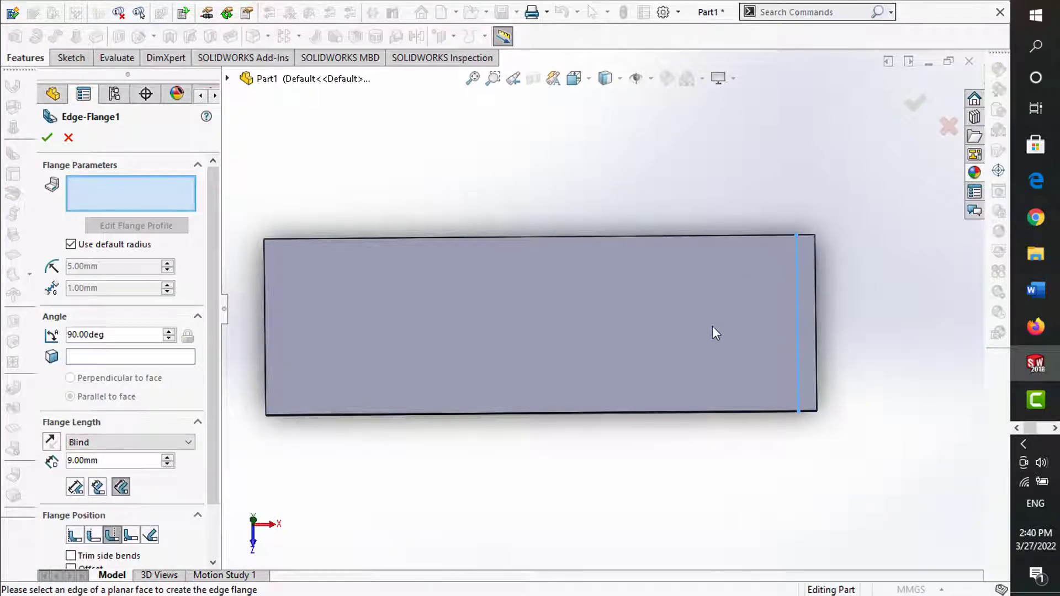
- Cancel the Edge Flange command started on the plate's end edge
{"action": "middle_click_drag", "start_coordinate": [712, 325], "coordinate": [579, 326]}
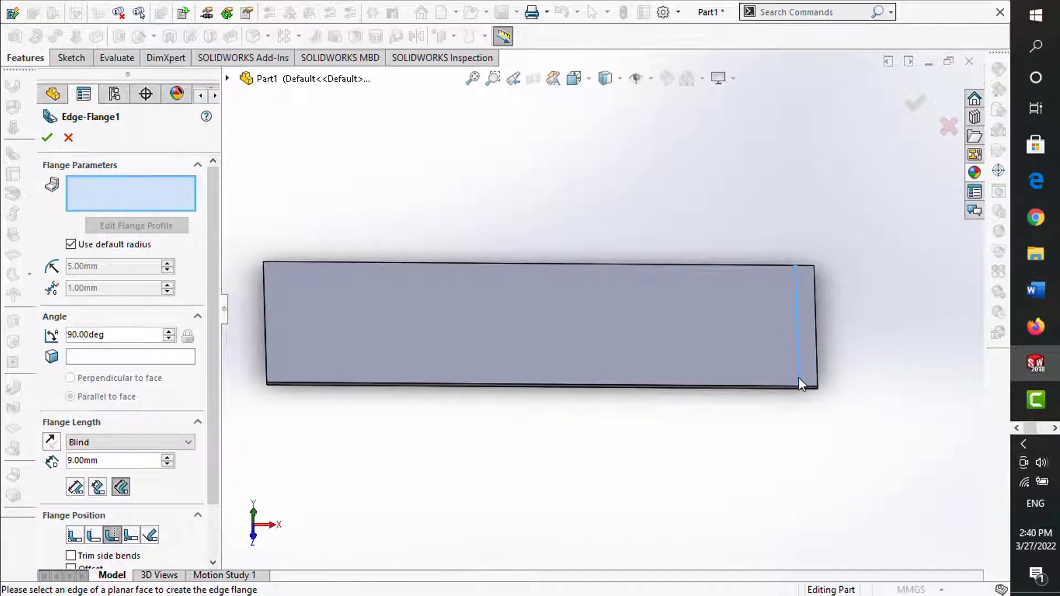
{"action": "left_click", "coordinate": [816, 322]}
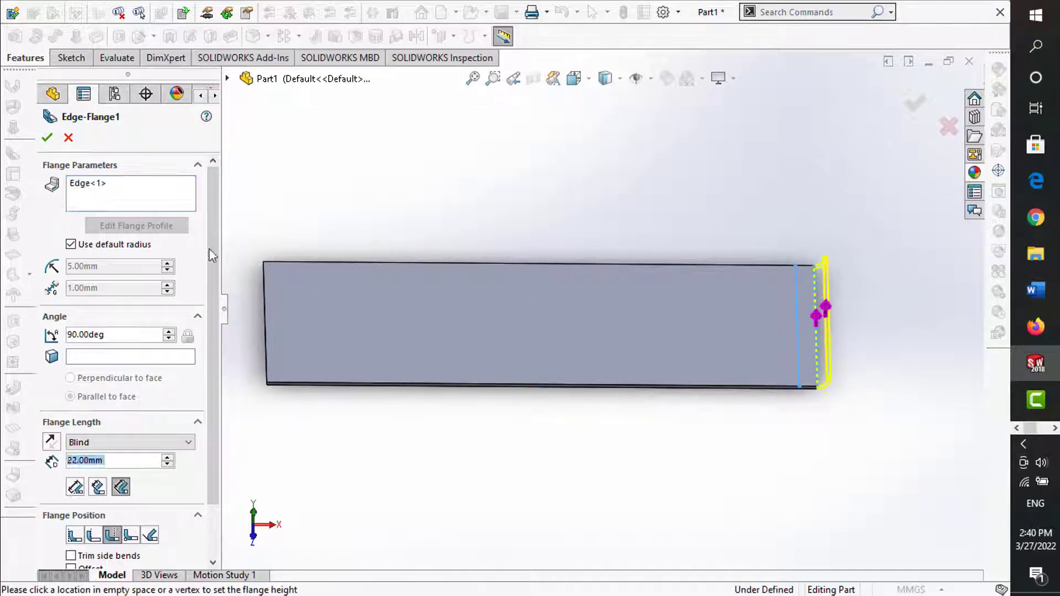
{"action": "left_click", "coordinate": [68, 137]}
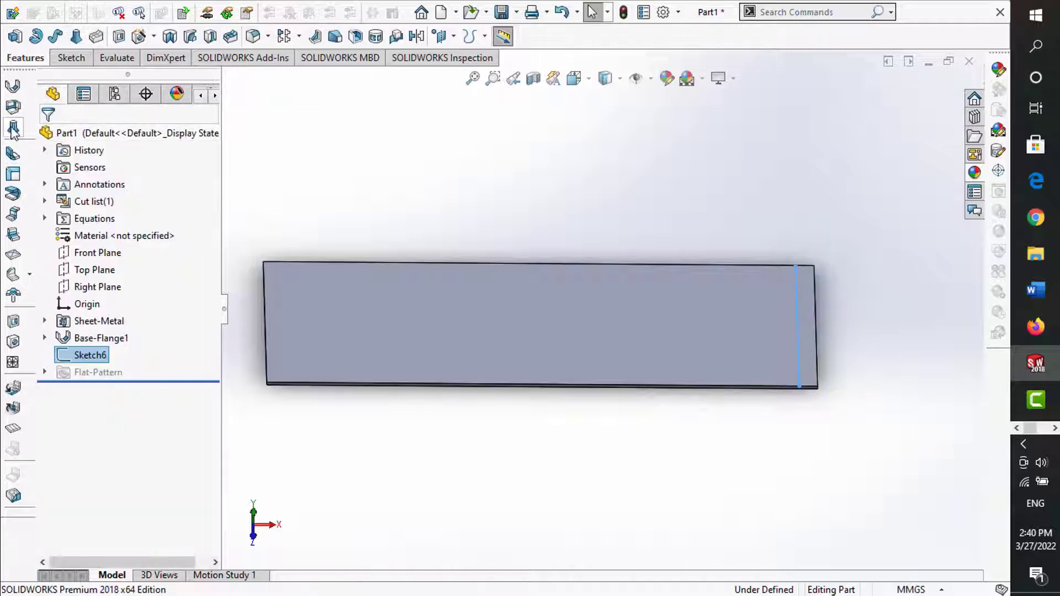
- Bend the plate end up 90° along the sketched line with a custom radius
{"action": "left_click", "coordinate": [11, 229]}
{"action": "left_click", "coordinate": [680, 339]}
{"action": "middle_click_drag", "start_coordinate": [713, 359], "coordinate": [714, 267]}
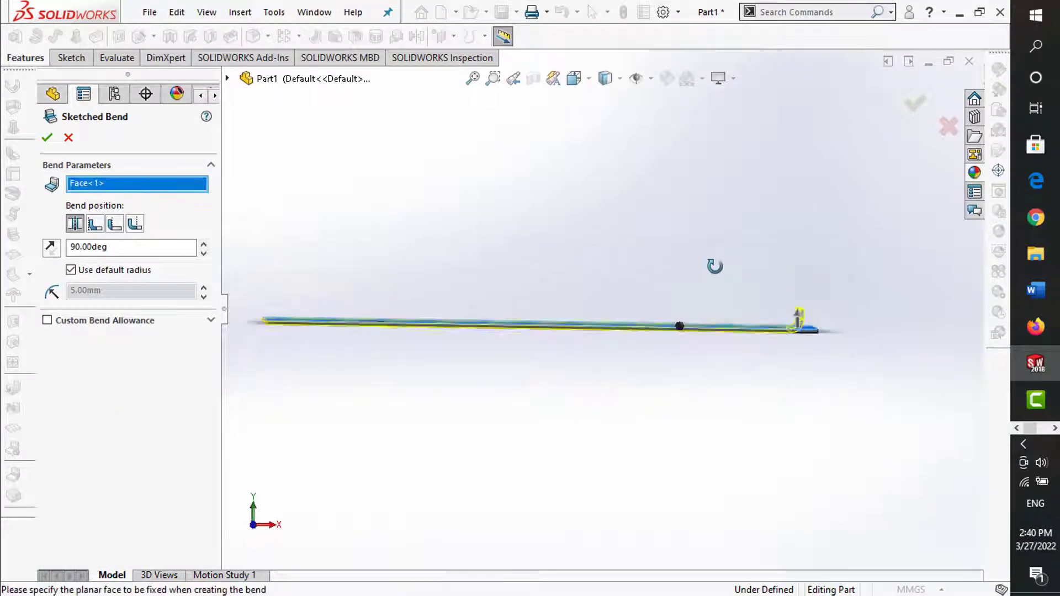
{"action": "left_click", "coordinate": [71, 270]}
{"action": "type", "text": "2"}
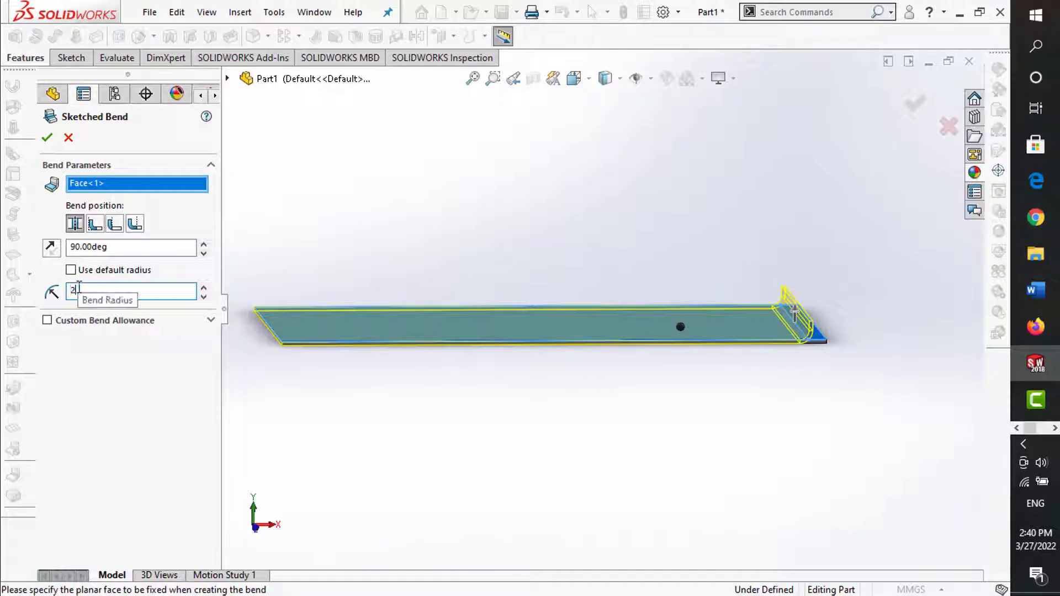
{"action": "left_click", "coordinate": [915, 102]}
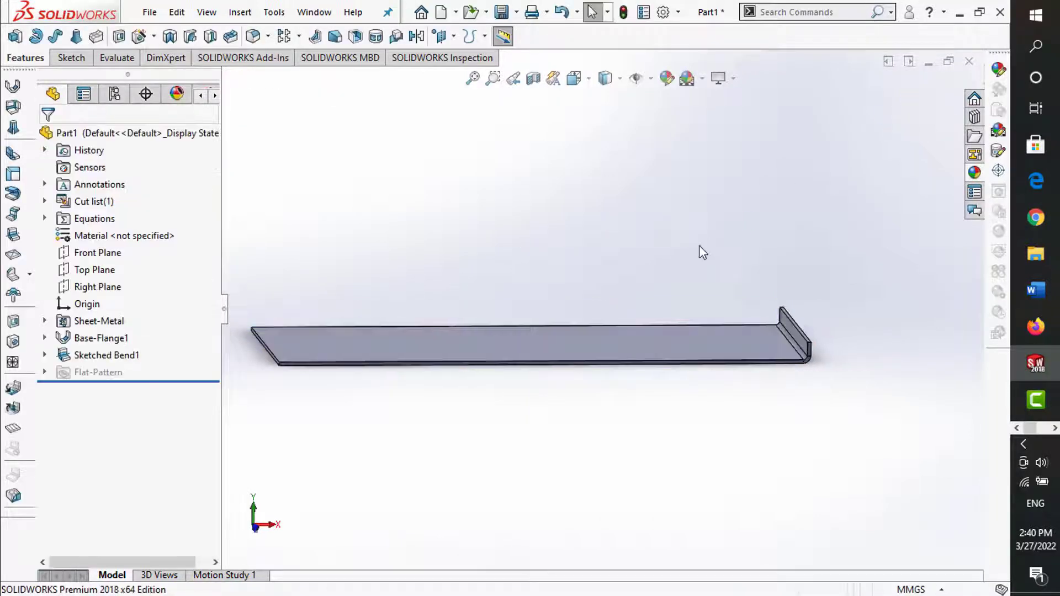
{"action": "scroll", "coordinate": [682, 315], "scroll_direction": "down", "scroll_amount": 4}
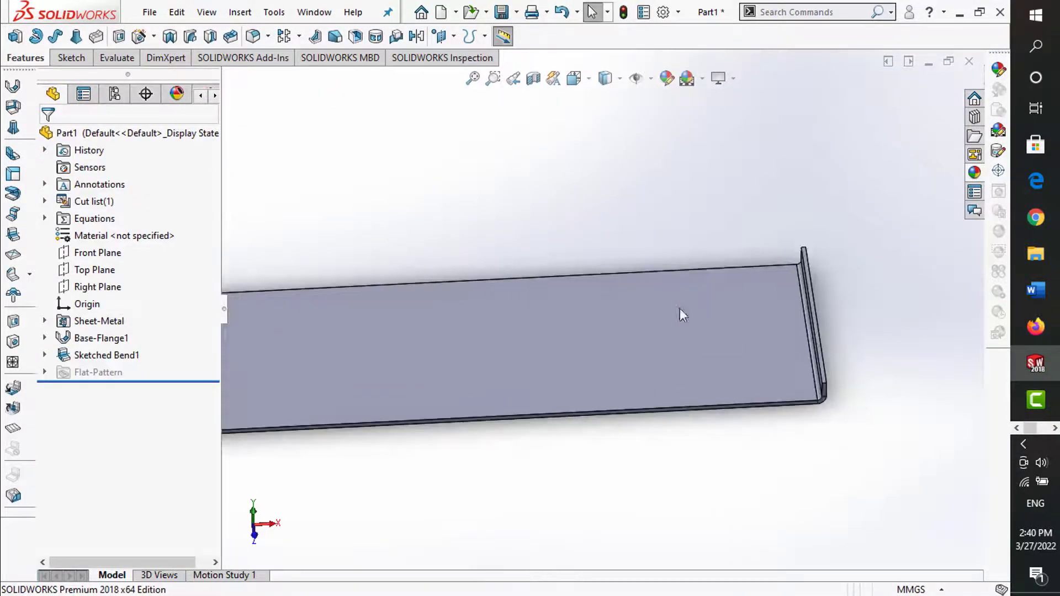
- Draw a slanted line from top to bottom edge in a new sketch on the plate's top face
{"action": "left_click", "coordinate": [71, 57]}
{"action": "left_click", "coordinate": [15, 36]}
{"action": "left_click", "coordinate": [602, 329]}
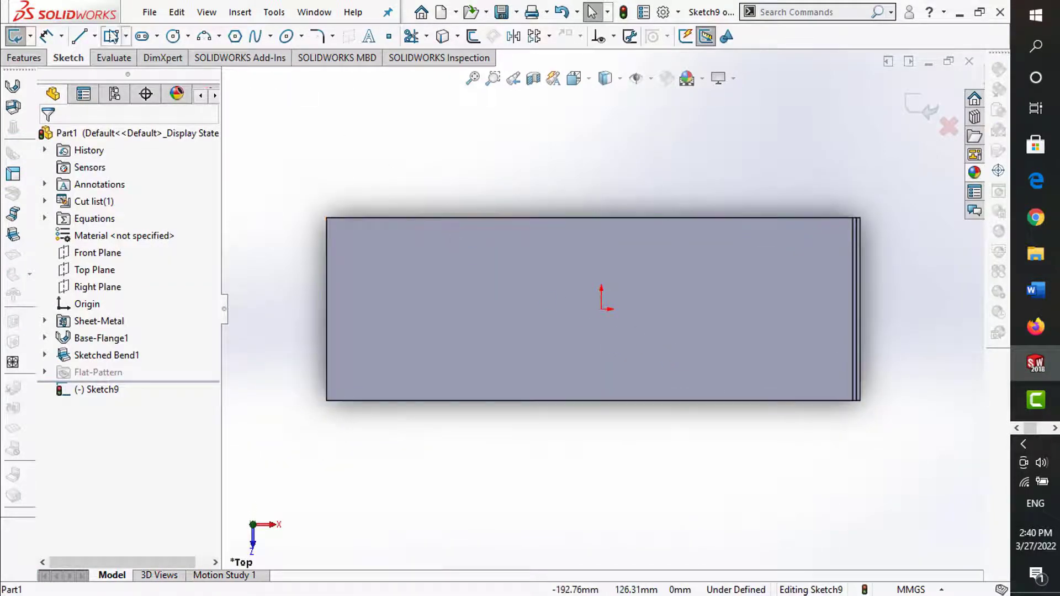
{"action": "left_click", "coordinate": [79, 36]}
{"action": "left_click", "coordinate": [743, 218]}
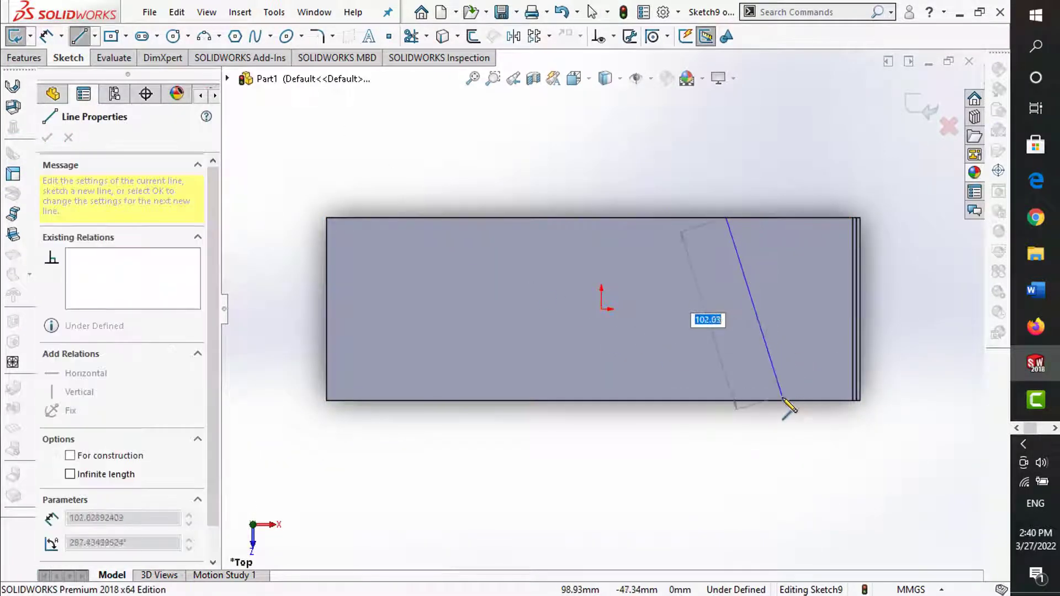
{"action": "left_click", "coordinate": [782, 402]}
{"action": "key", "text": "Escape"}
- Dimension the line at 100° to the bottom edge and 80 mm from the origin
{"action": "left_click", "coordinate": [46, 36]}
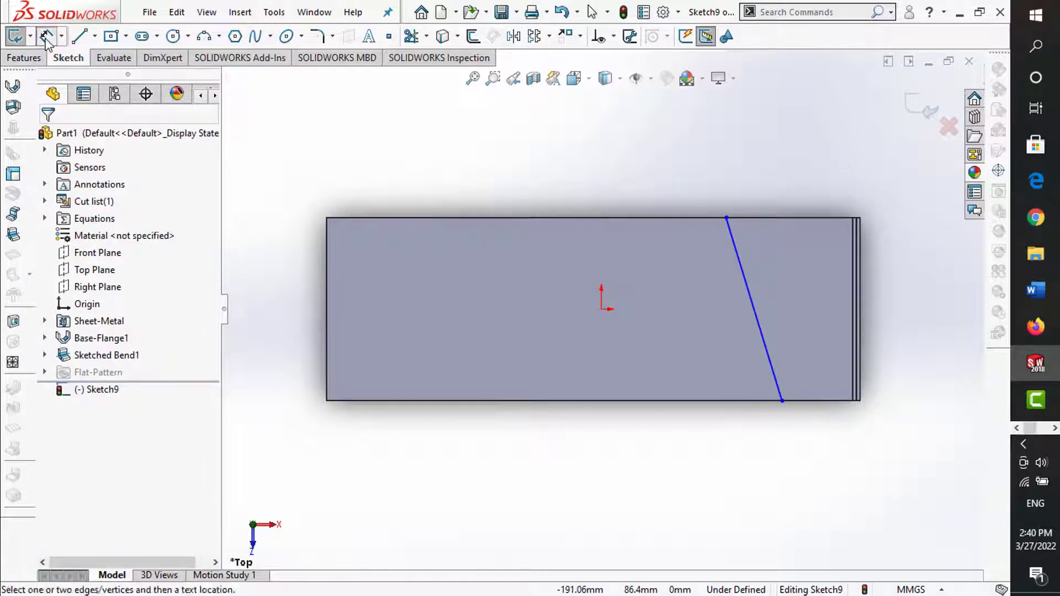
{"action": "left_click", "coordinate": [807, 407]}
{"action": "left_click", "coordinate": [778, 386]}
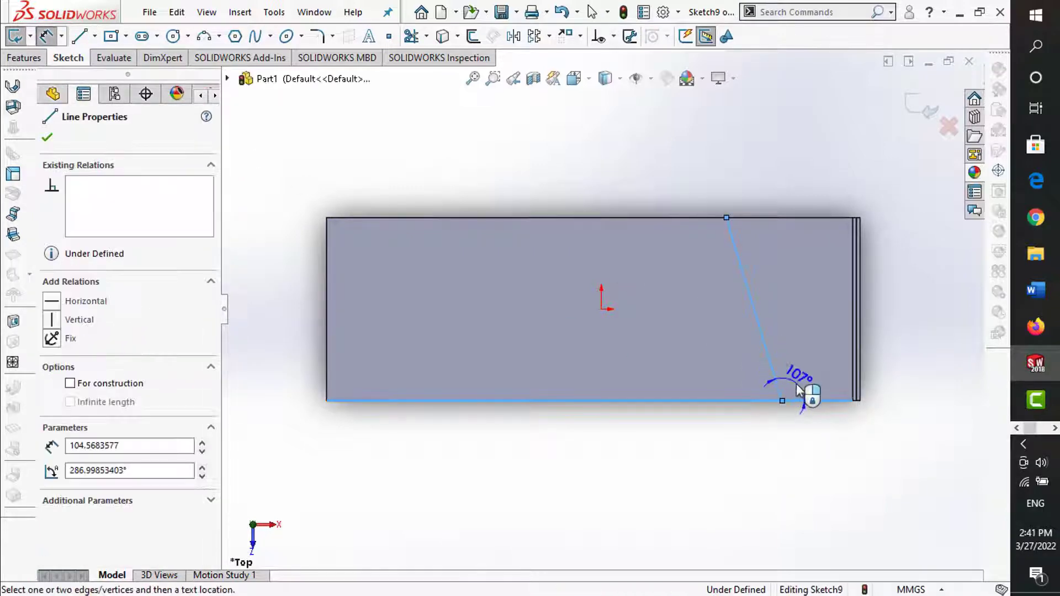
{"action": "left_click", "coordinate": [807, 395]}
{"action": "type", "text": "100"}
{"action": "key", "text": "Return"}
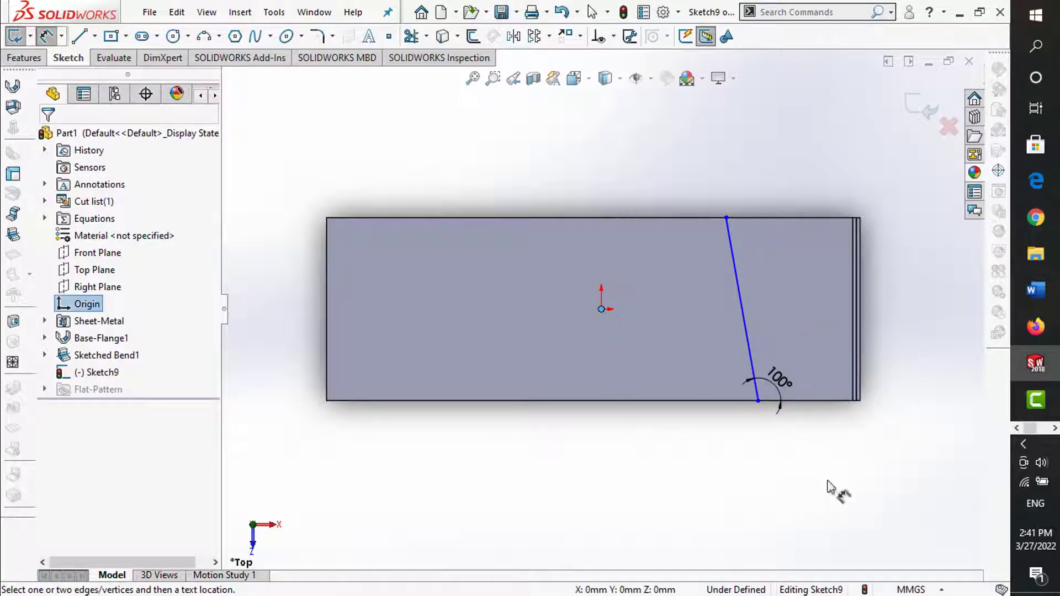
{"action": "left_click", "coordinate": [757, 401]}
{"action": "left_click", "coordinate": [680, 448]}
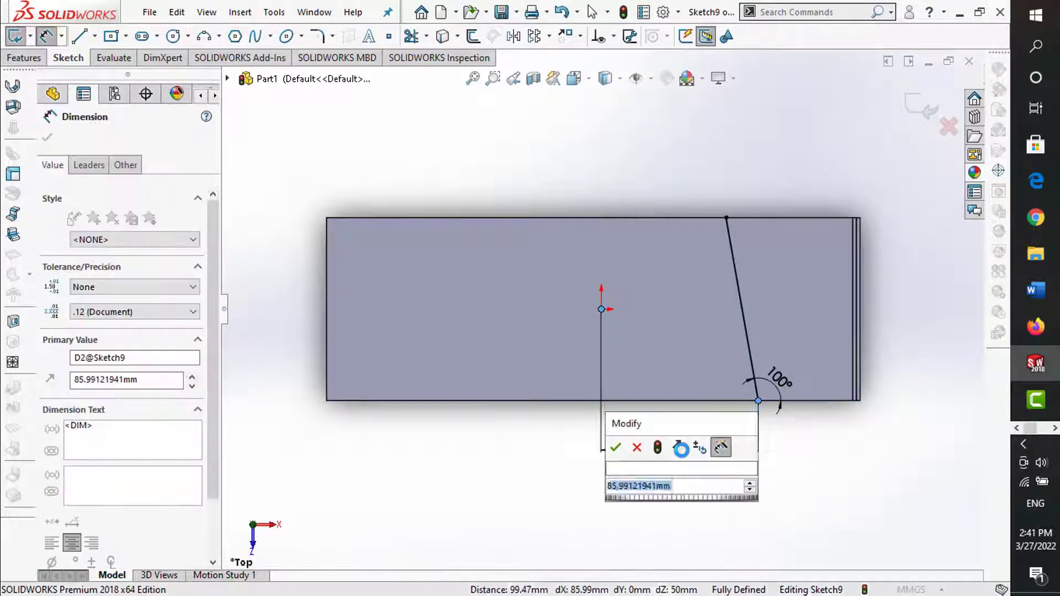
{"action": "key", "text": "Return"}
{"action": "key", "text": "Escape"}
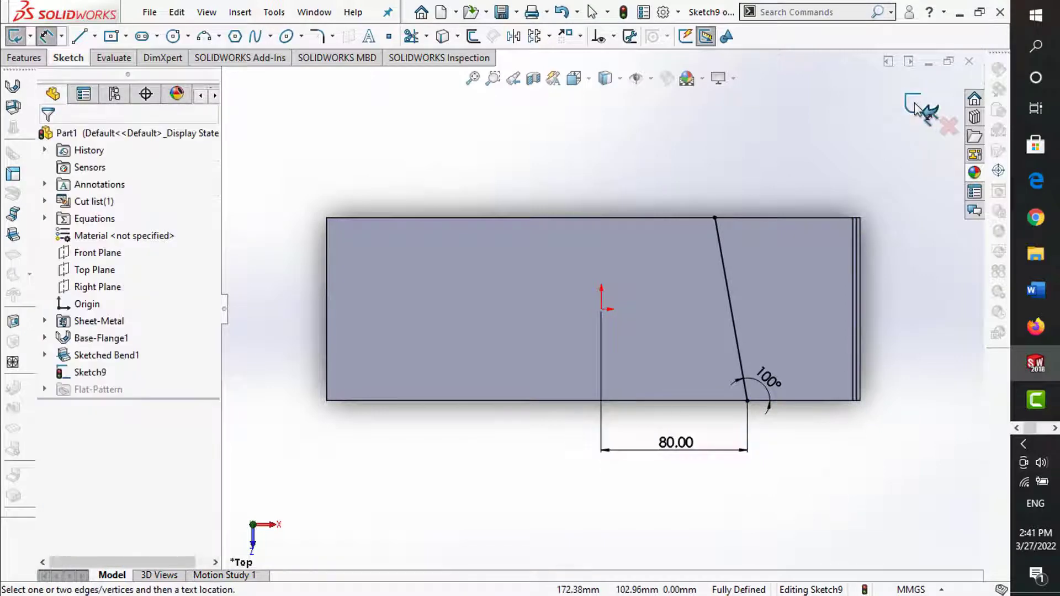
{"action": "left_click", "coordinate": [916, 108]}
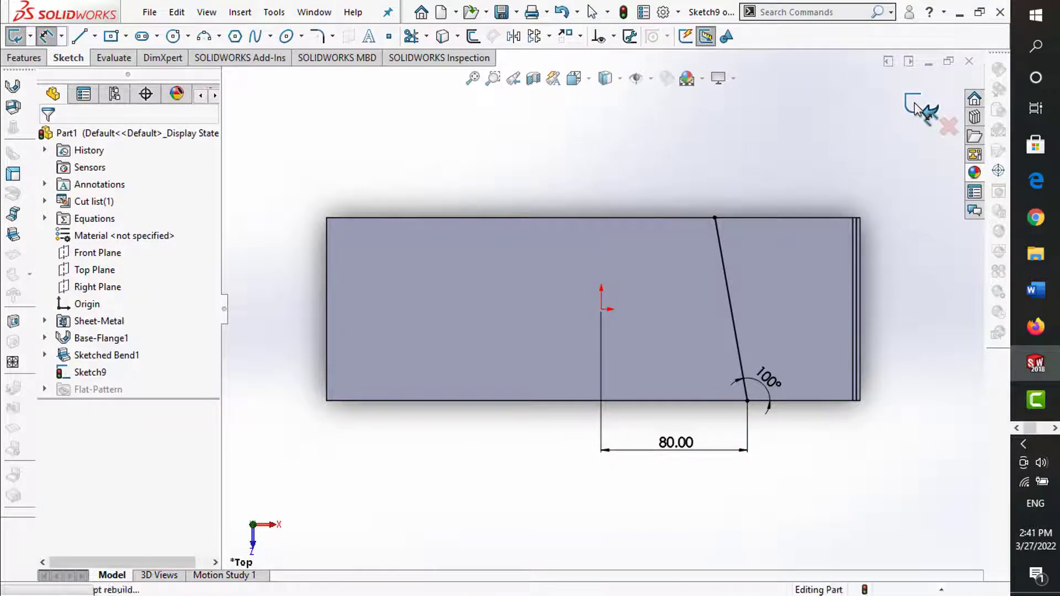
- Fold the plate downward 90° along the slanted line with a 2 mm bend radius
{"action": "left_click", "coordinate": [658, 330]}
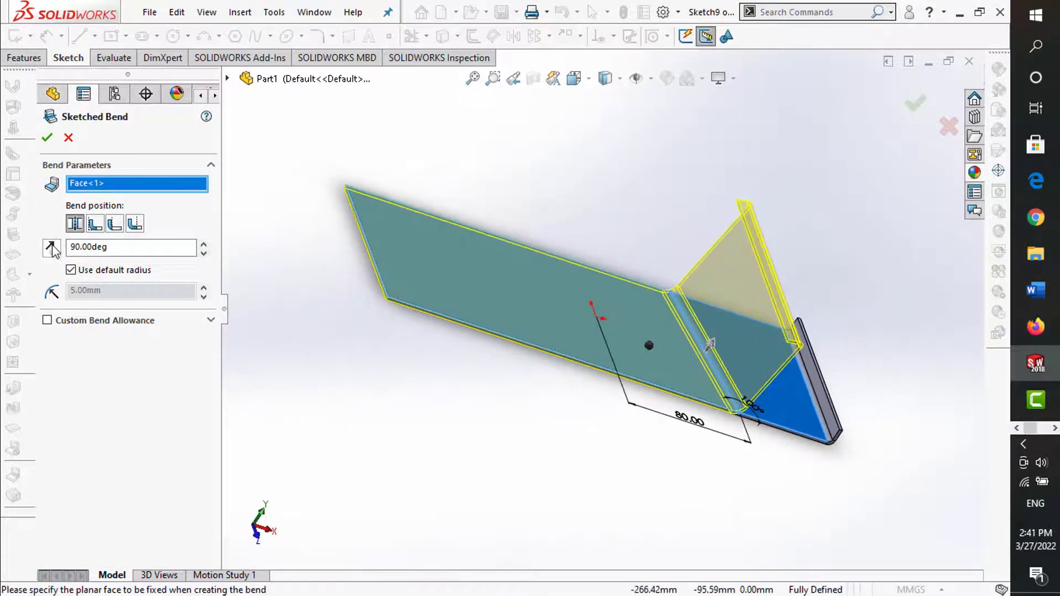
{"action": "left_click", "coordinate": [53, 250]}
{"action": "left_click", "coordinate": [71, 270]}
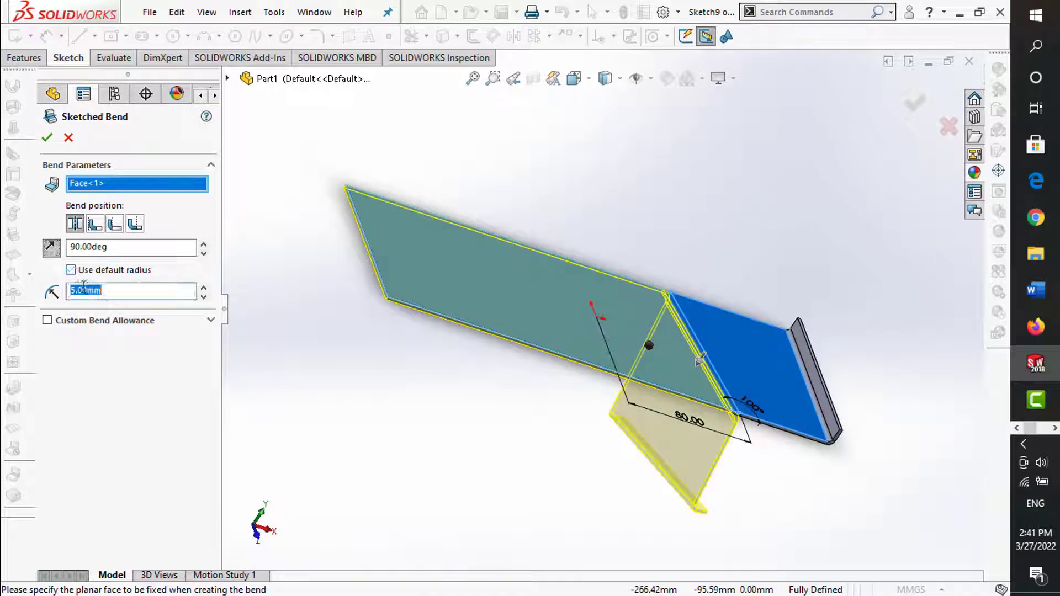
{"action": "type", "text": "2.0"}
{"action": "left_click", "coordinate": [914, 102]}
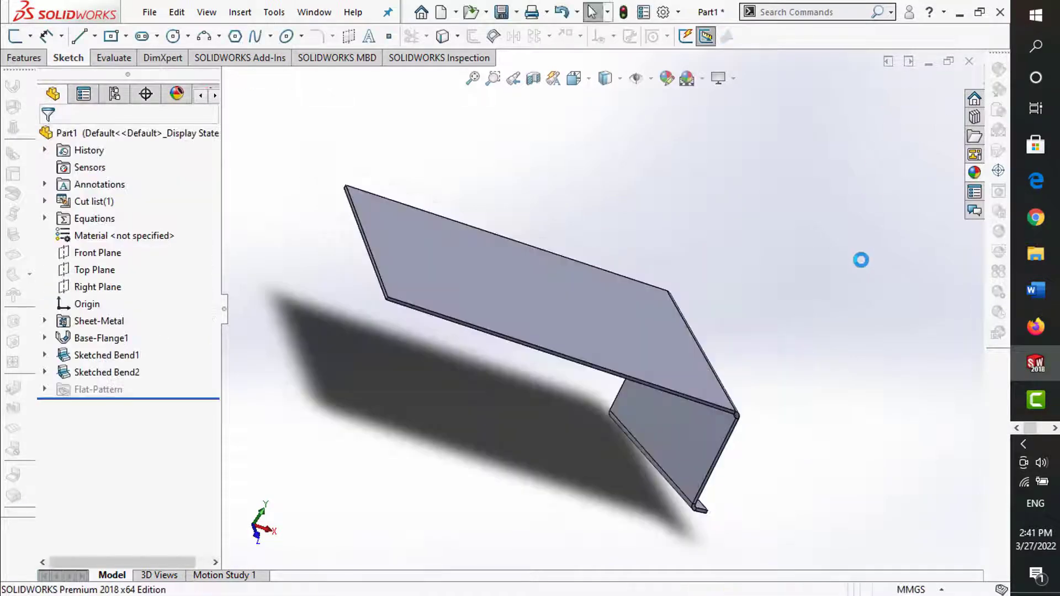
{"action": "mouse_move", "coordinate": [861, 258]}
{"action": "middle_mouse_down"}
{"action": "mouse_move", "coordinate": [697, 289]}
{"action": "mouse_move", "coordinate": [522, 128]}
{"action": "middle_mouse_up"}
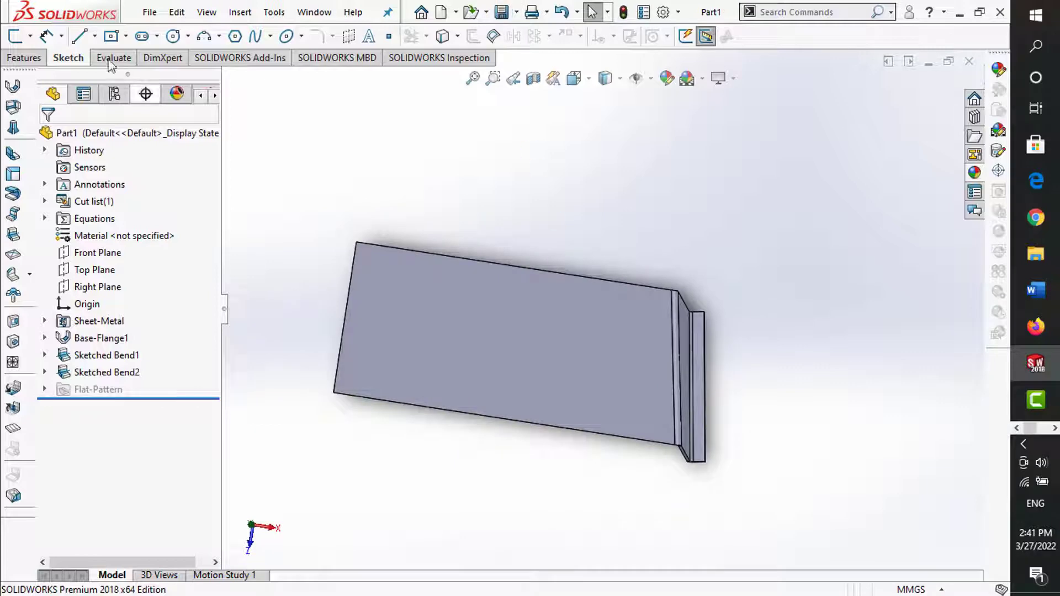
- Draw a slanted bend line between the bottom and top edges in a new sketch on the plate
{"action": "left_click", "coordinate": [15, 37]}
{"action": "left_click", "coordinate": [581, 336]}
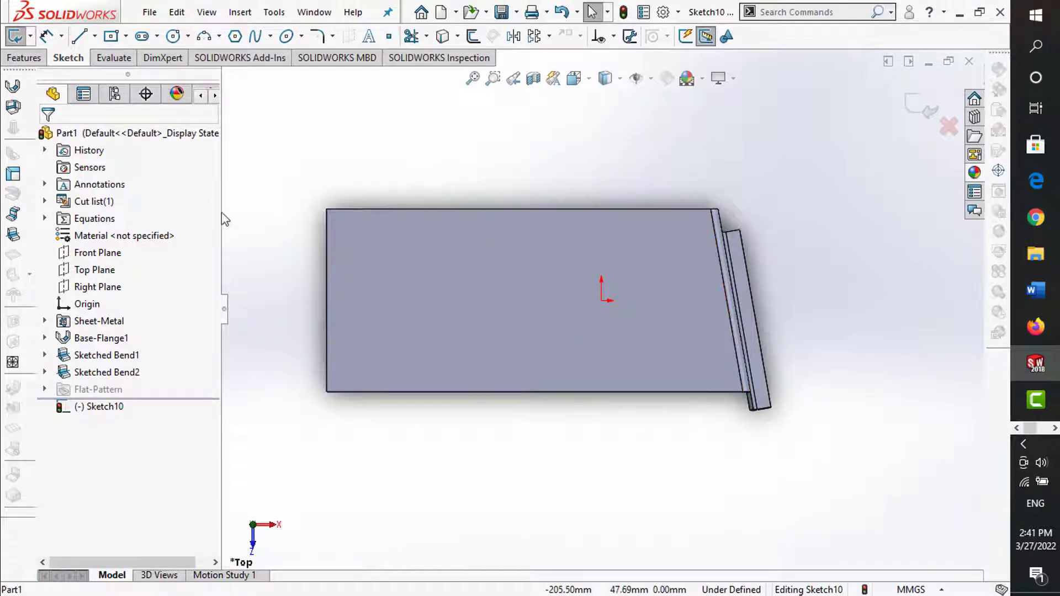
{"action": "left_click", "coordinate": [78, 36]}
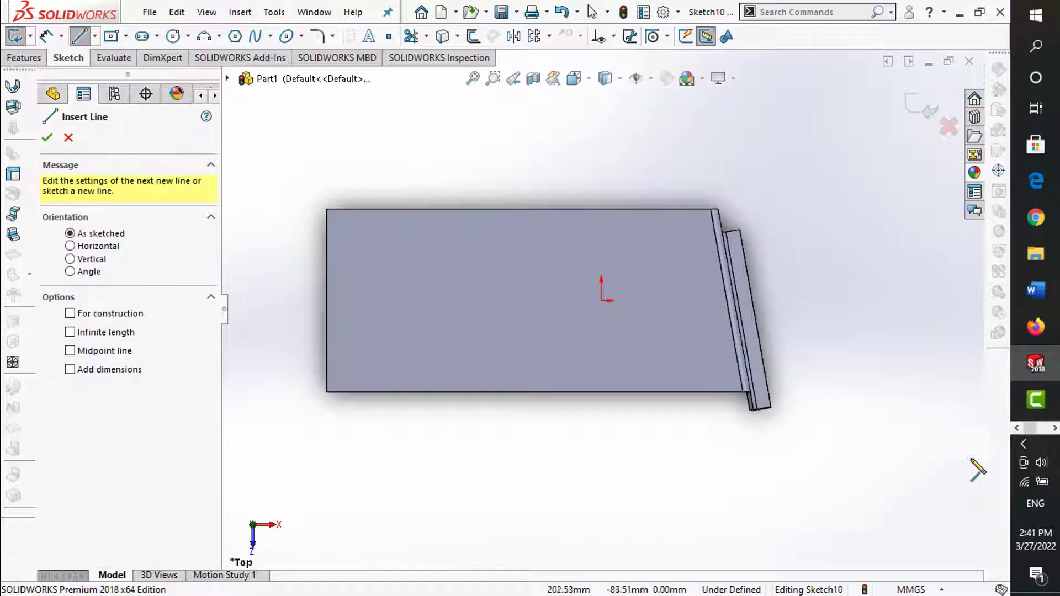
{"action": "left_click", "coordinate": [697, 392]}
{"action": "left_click", "coordinate": [665, 208]}
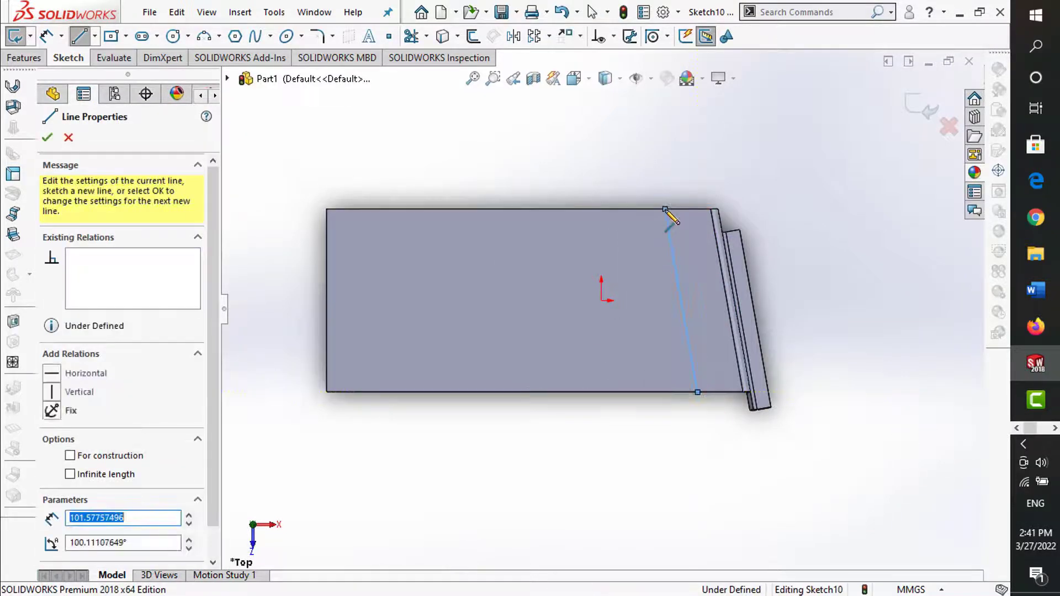
{"action": "key", "text": "Escape"}
- Dimension the bend line at 100° to the bottom edge and 60 mm from the origin
{"action": "left_click", "coordinate": [47, 36]}
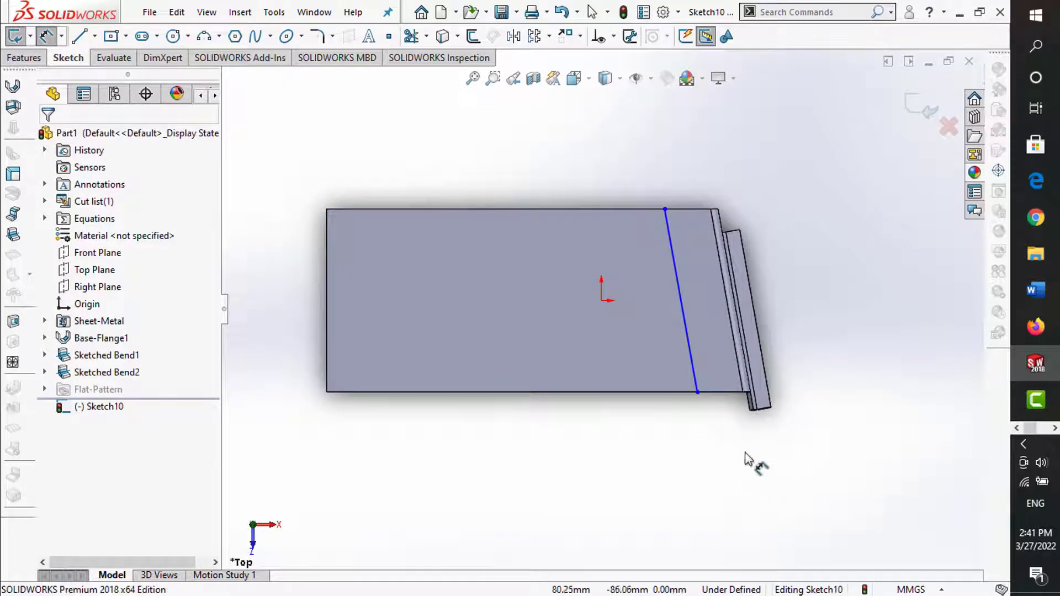
{"action": "left_click", "coordinate": [696, 378]}
{"action": "left_click", "coordinate": [709, 375]}
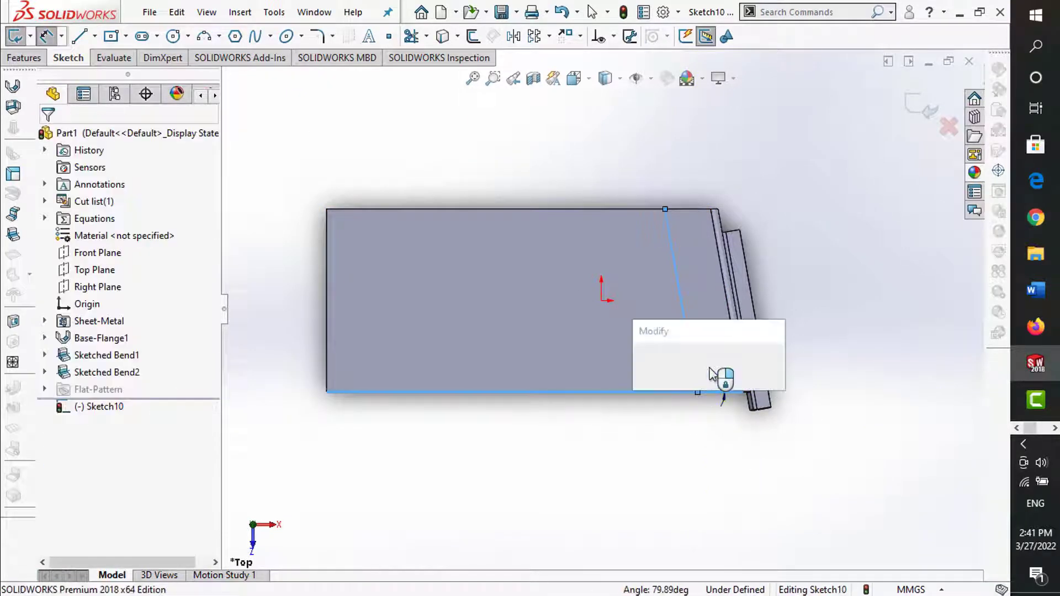
{"action": "type", "text": "100"}
{"action": "key", "text": "Return"}
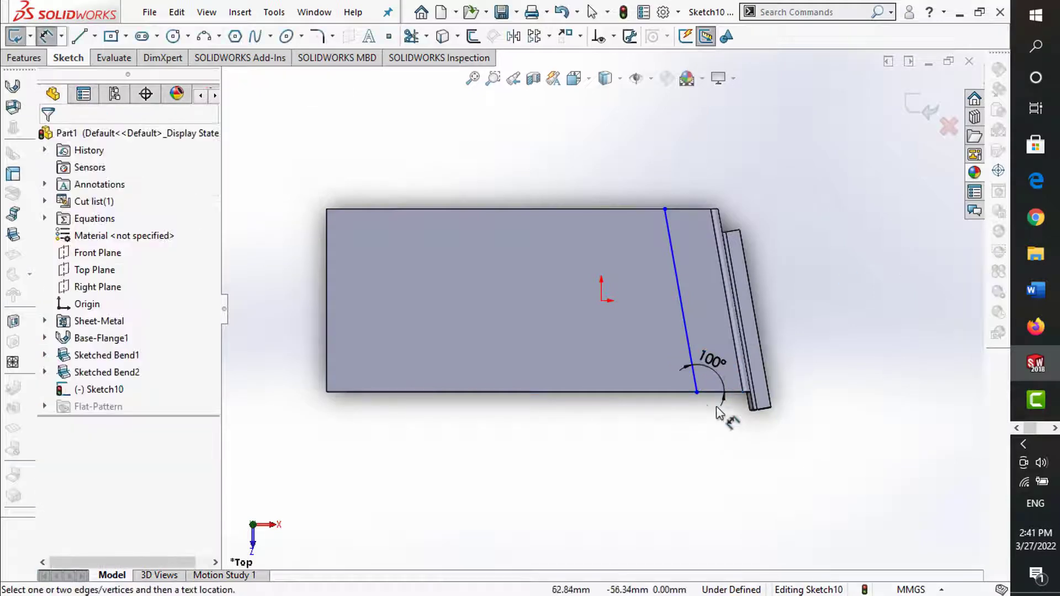
{"action": "left_click", "coordinate": [697, 392]}
{"action": "left_click", "coordinate": [601, 303]}
{"action": "left_click", "coordinate": [636, 462]}
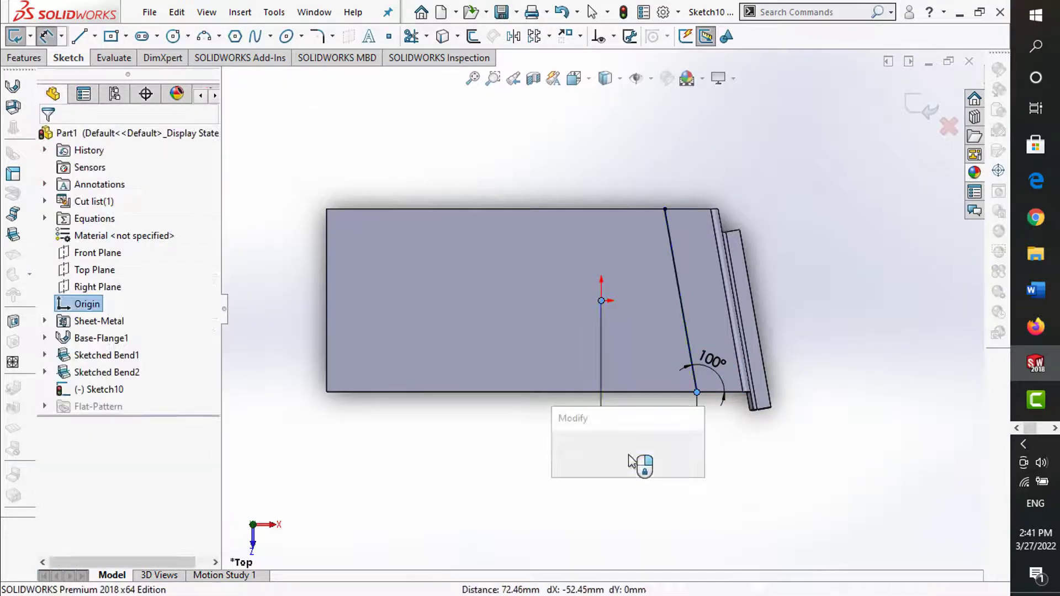
{"action": "type", "text": "60"}
{"action": "key", "text": "Return"}
{"action": "key", "text": "Escape"}
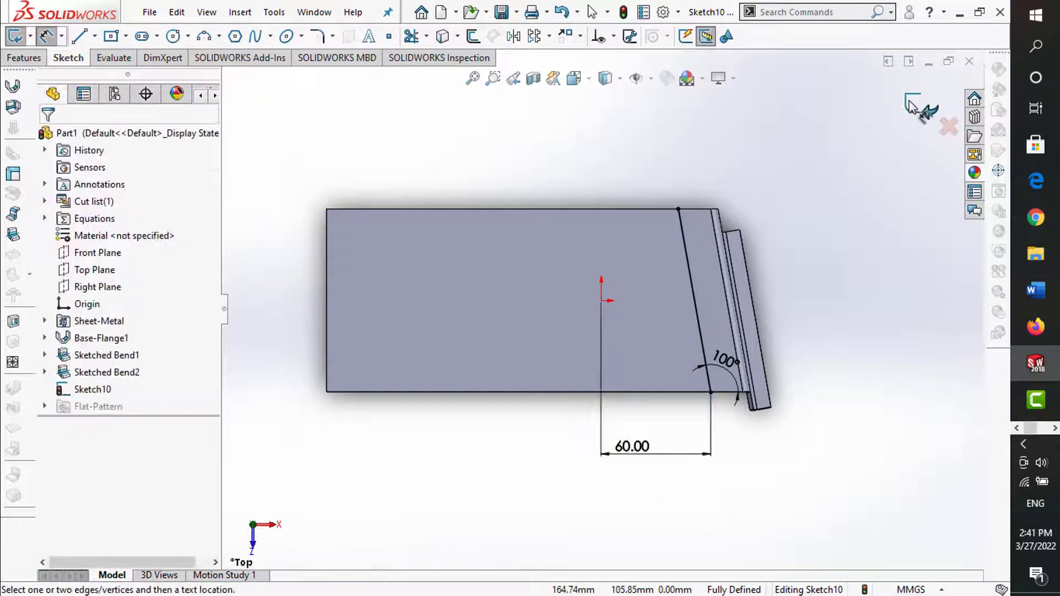
{"action": "left_click", "coordinate": [912, 105]}
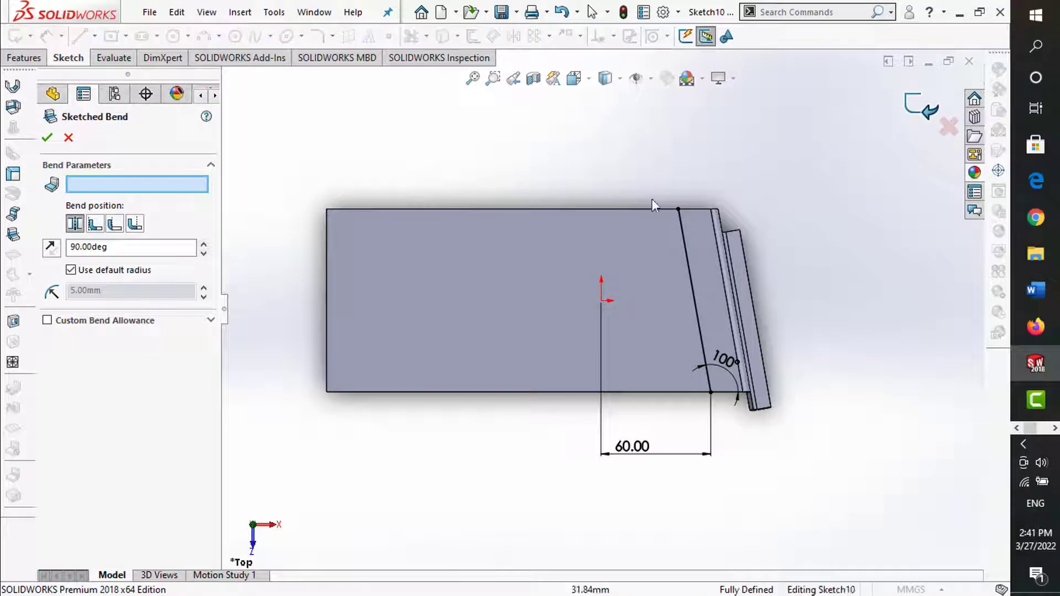
- Apply the third 90° bend with a 2 mm radius and save the part
{"action": "left_click", "coordinate": [433, 247]}
{"action": "middle_click_drag", "start_coordinate": [678, 171], "coordinate": [700, 16]}
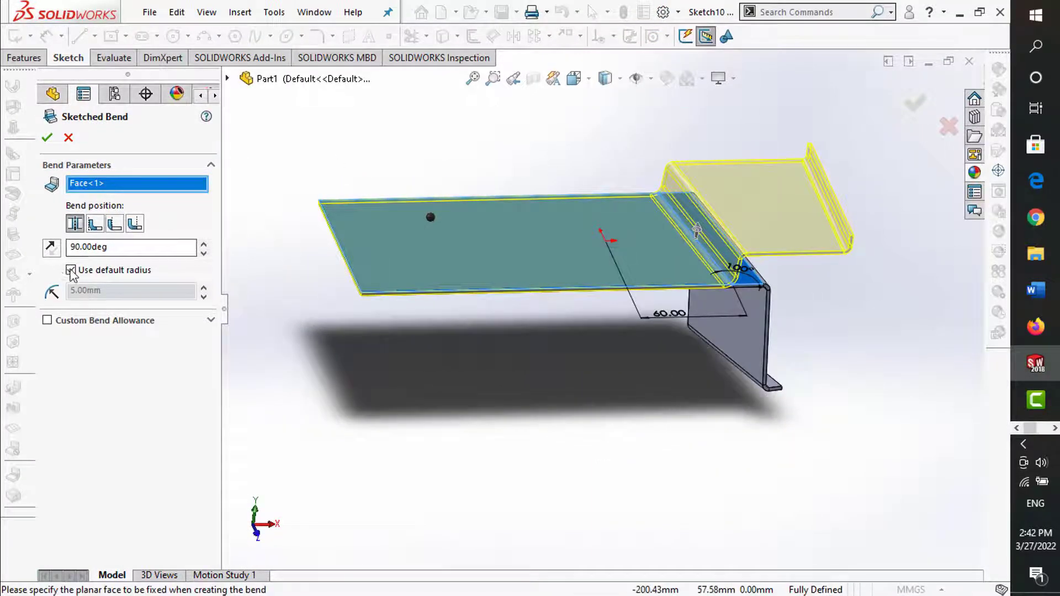
{"action": "left_click", "coordinate": [70, 270]}
{"action": "left_click", "coordinate": [85, 291]}
{"action": "key", "text": "Return"}
{"action": "left_click", "coordinate": [914, 103]}
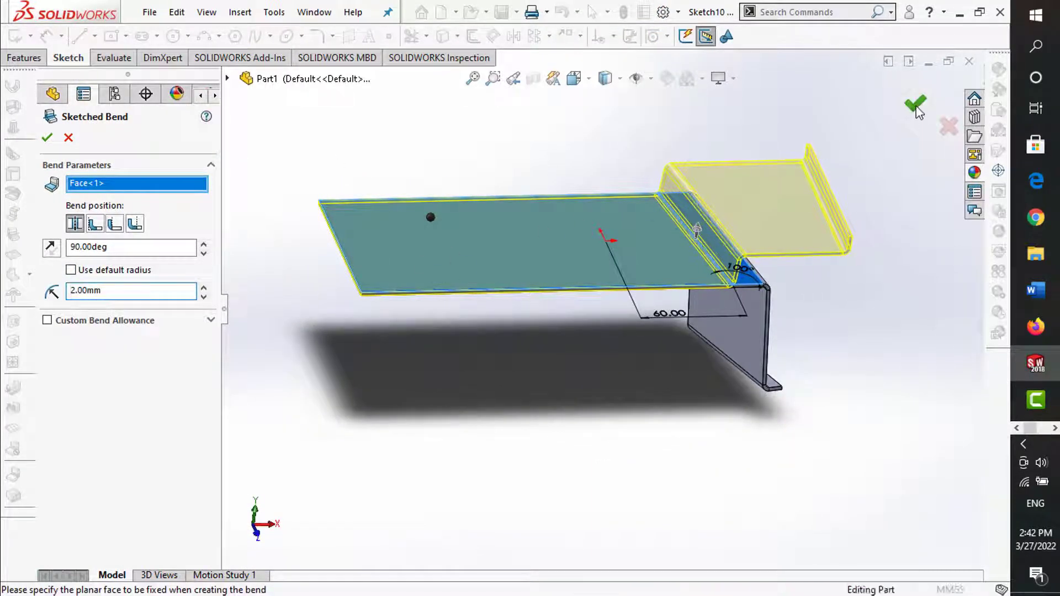
{"action": "left_click", "coordinate": [501, 13]}
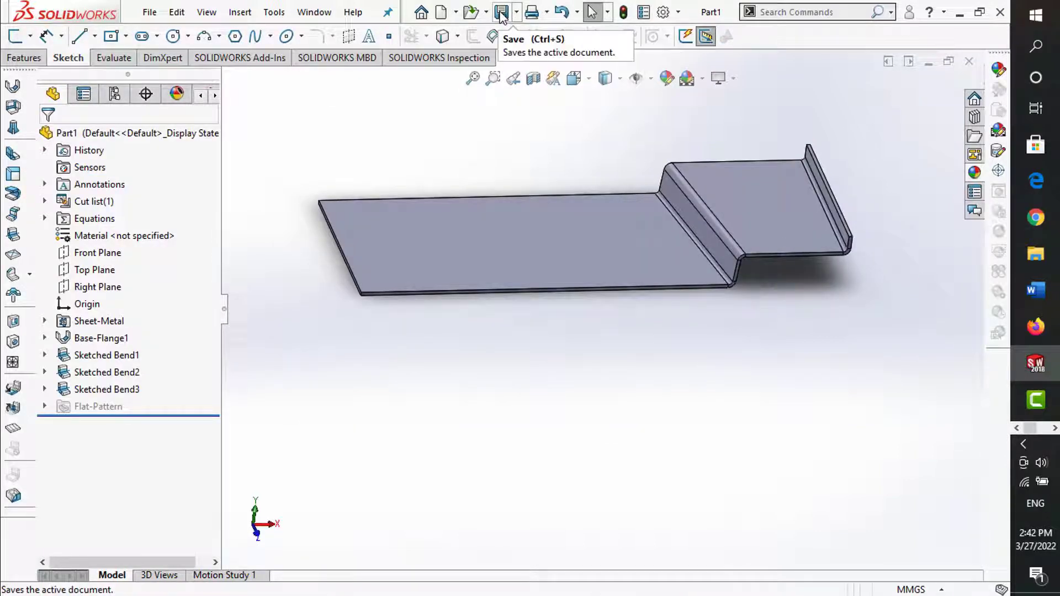
- Draw a slanted line across the plate in a new sketch viewed normal to the face
{"action": "middle_click_drag", "start_coordinate": [500, 118], "coordinate": [516, 166], "text": "ctrl"}
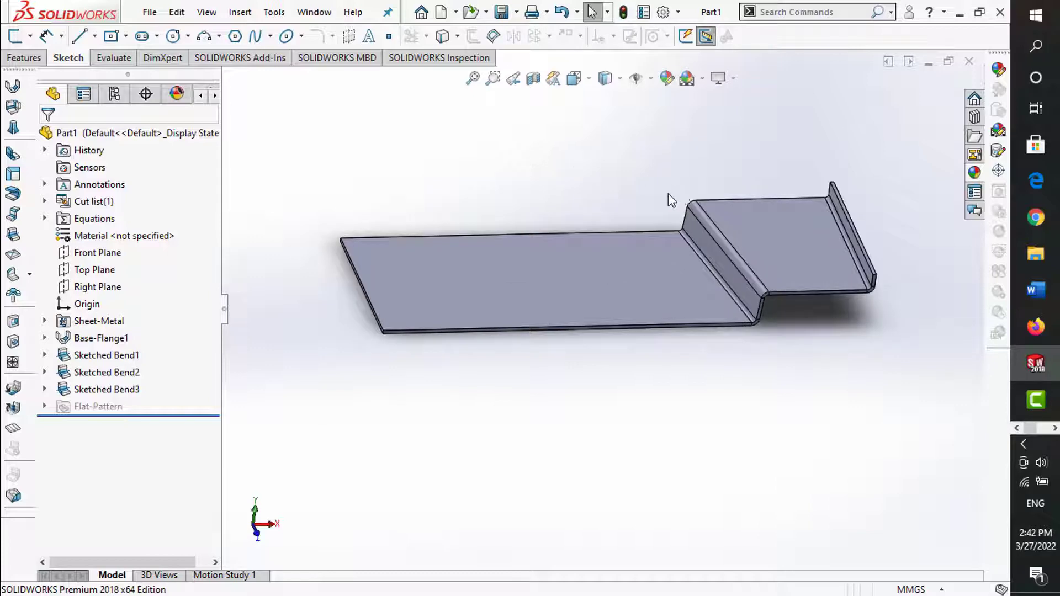
{"action": "scroll", "coordinate": [671, 200], "scroll_direction": "down", "scroll_amount": 2}
{"action": "scroll", "coordinate": [678, 259], "scroll_direction": "up", "scroll_amount": 1}
{"action": "scroll", "coordinate": [572, 218], "scroll_direction": "up", "scroll_amount": 2}
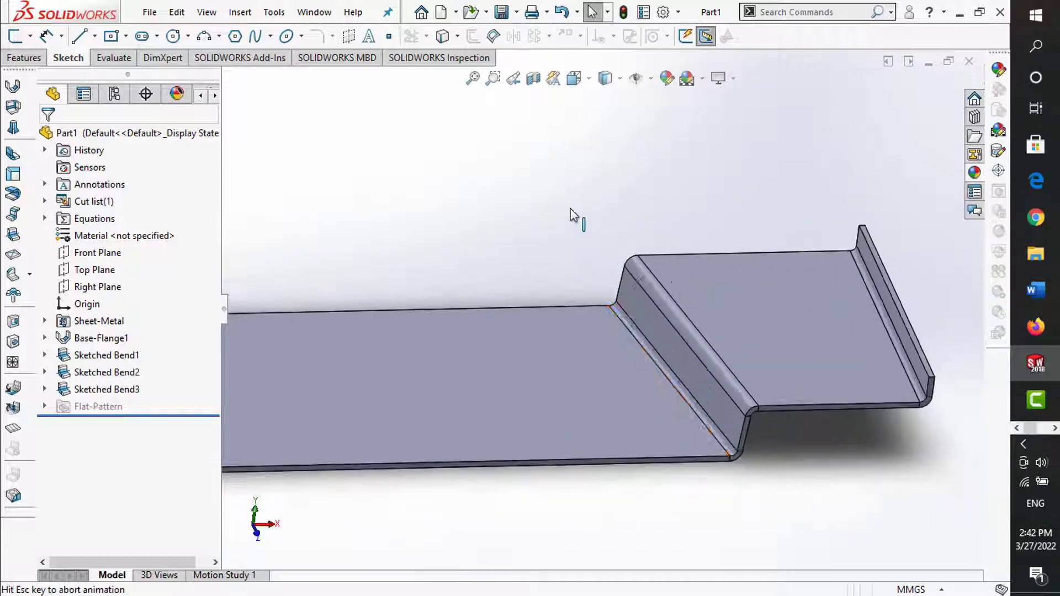
{"action": "left_click", "coordinate": [20, 38]}
{"action": "left_click", "coordinate": [465, 323]}
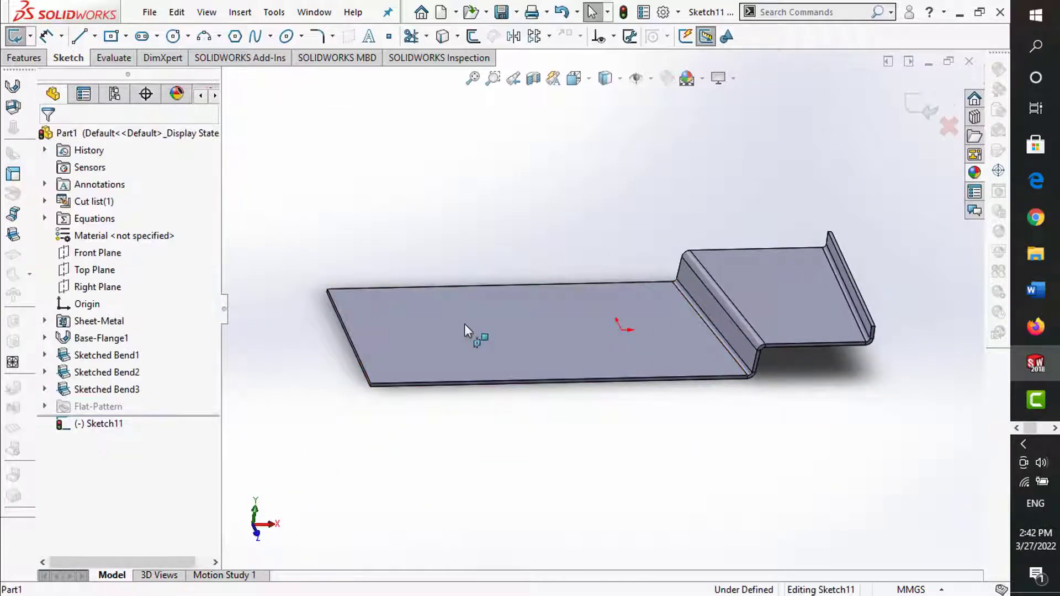
{"action": "key", "text": "ctrl+8"}
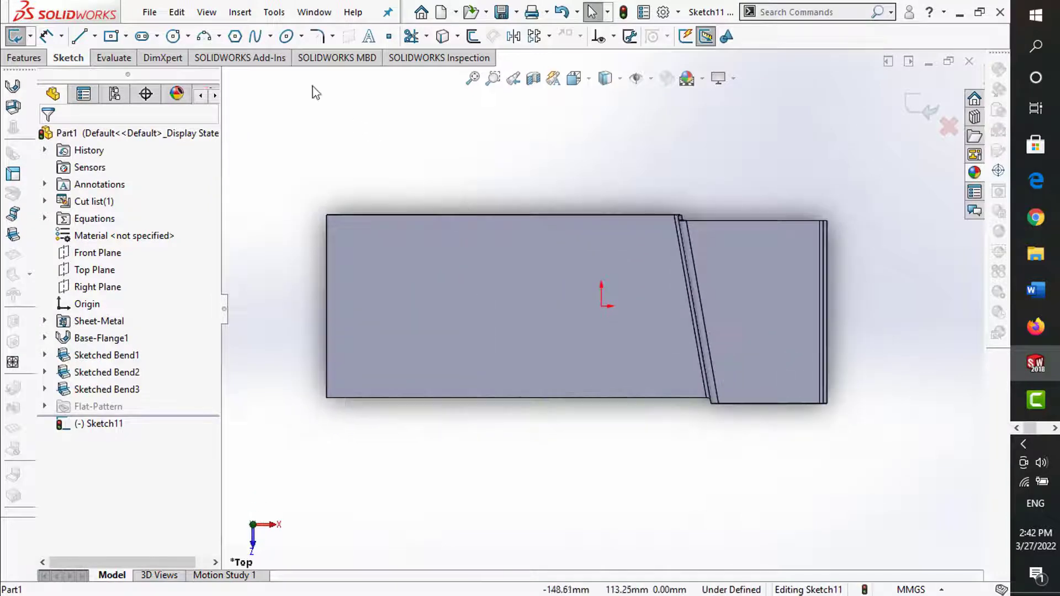
{"action": "left_click", "coordinate": [79, 37]}
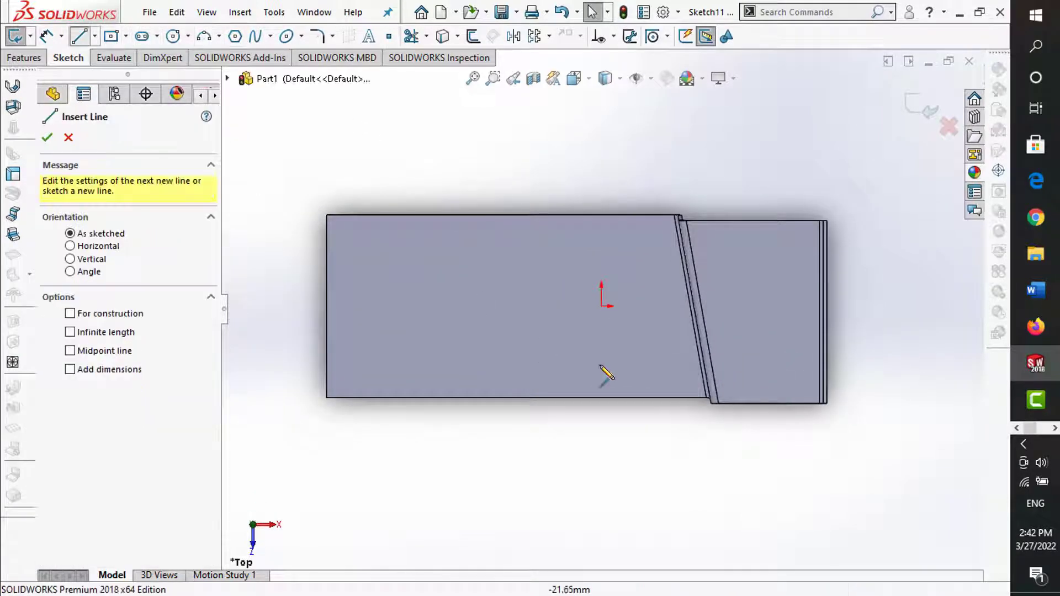
{"action": "left_click", "coordinate": [625, 215]}
{"action": "left_click", "coordinate": [665, 397]}
{"action": "key", "text": "Escape"}
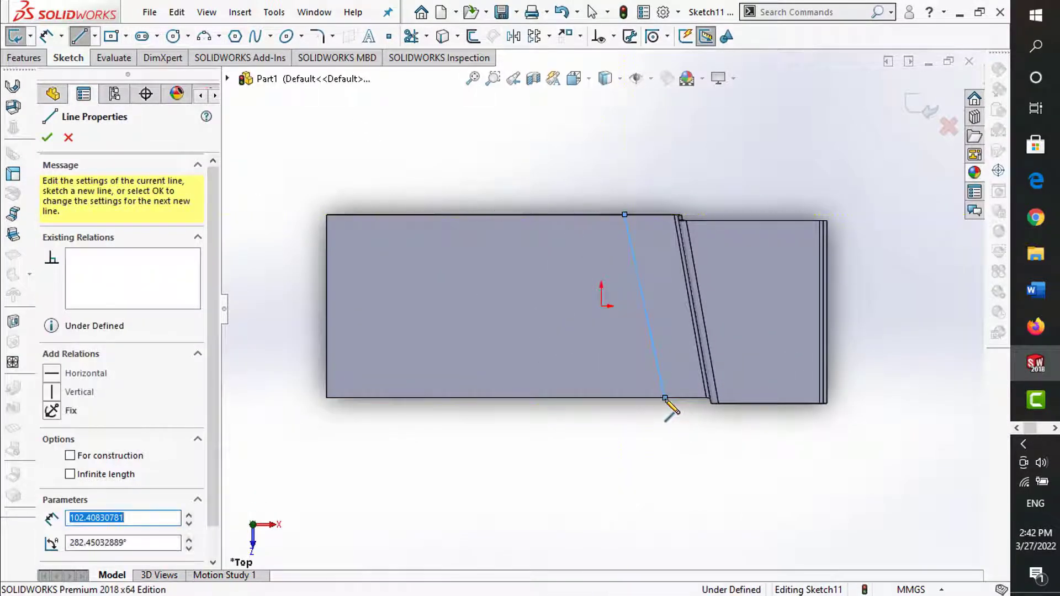
{"action": "key", "text": "Escape"}
- Dimension the line at 100° to the bottom edge and 30 mm from the origin
{"action": "left_click", "coordinate": [46, 36]}
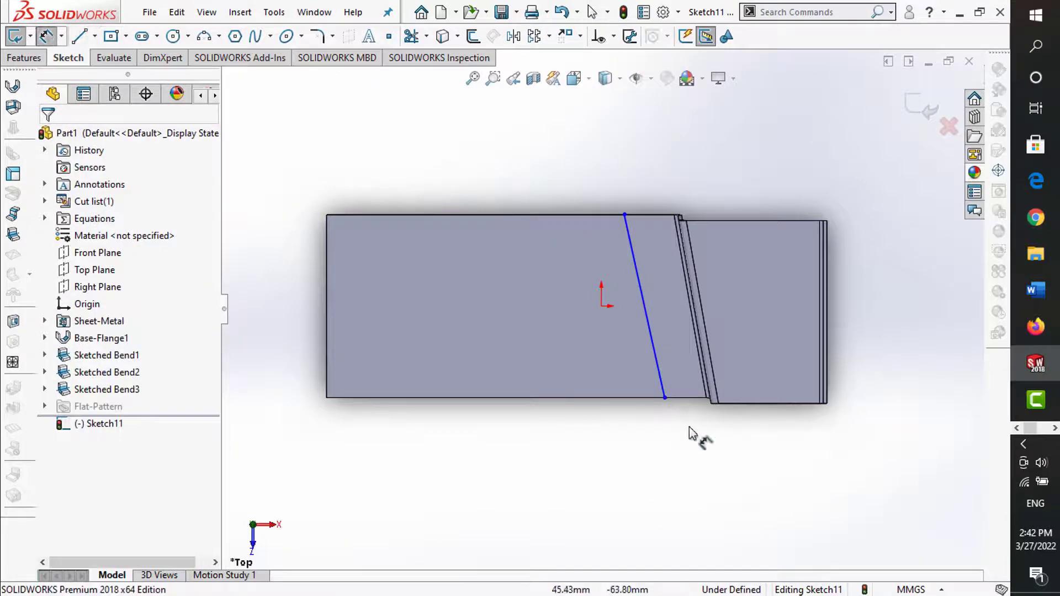
{"action": "left_click", "coordinate": [689, 398]}
{"action": "left_click", "coordinate": [662, 380]}
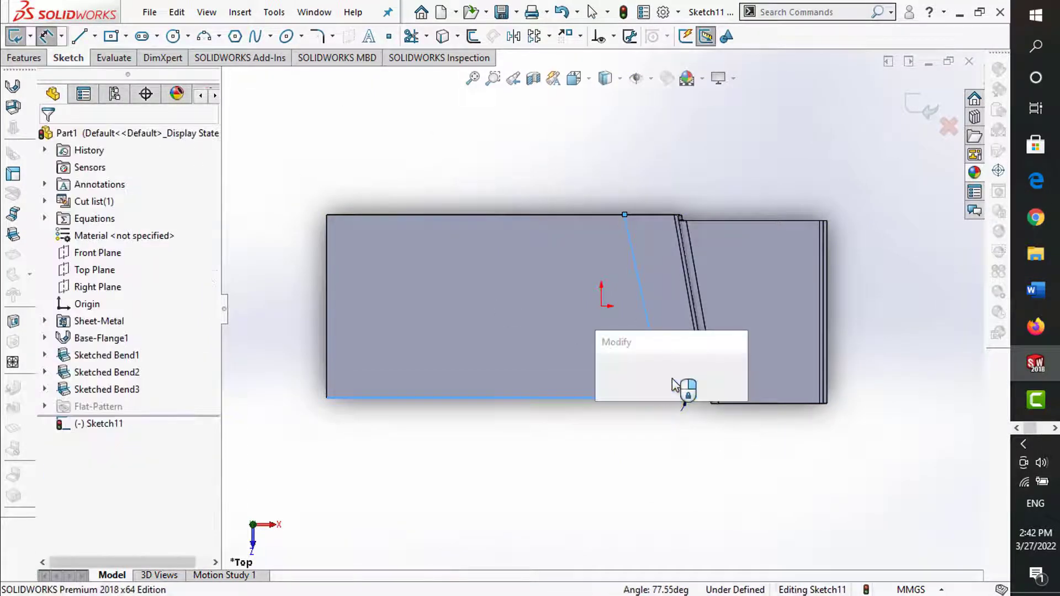
{"action": "type", "text": "100"}
{"action": "key", "text": "Return"}
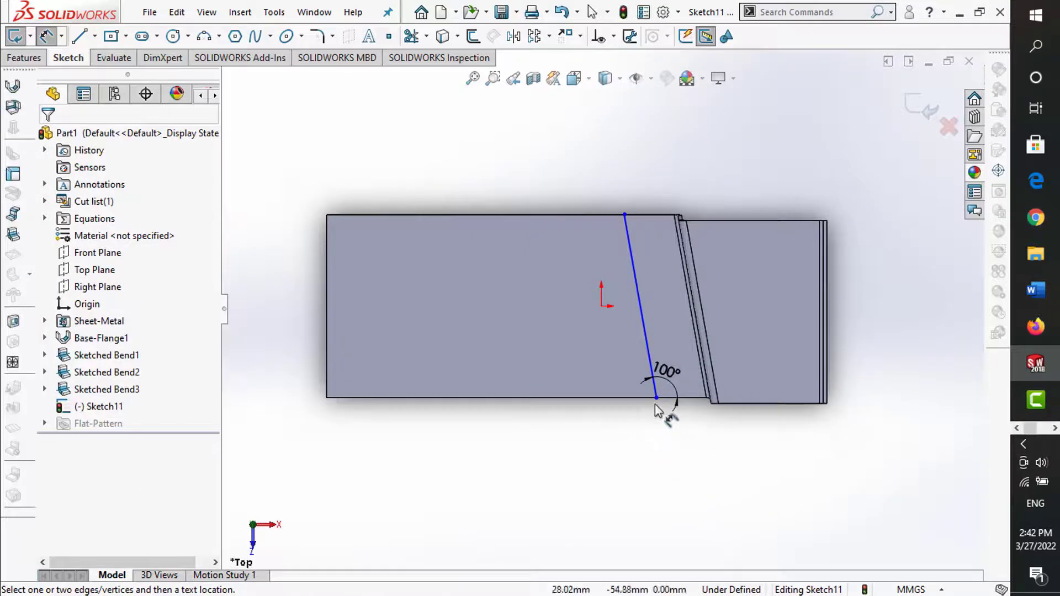
{"action": "left_click", "coordinate": [656, 398]}
{"action": "left_click", "coordinate": [600, 306]}
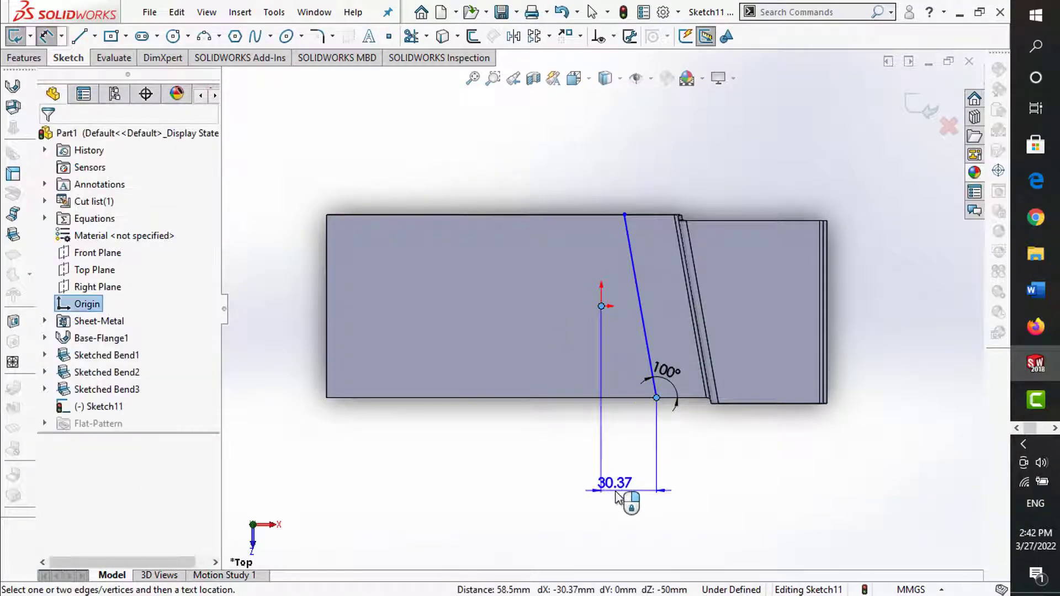
{"action": "left_click", "coordinate": [624, 469]}
{"action": "type", "text": "30"}
{"action": "key", "text": "Return"}
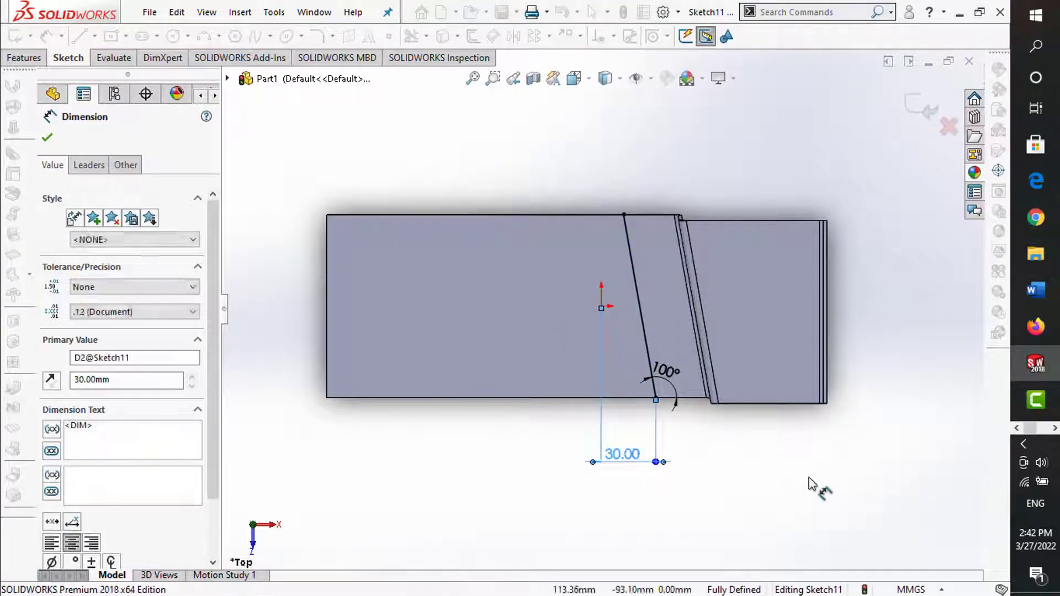
{"action": "key", "text": "Return"}
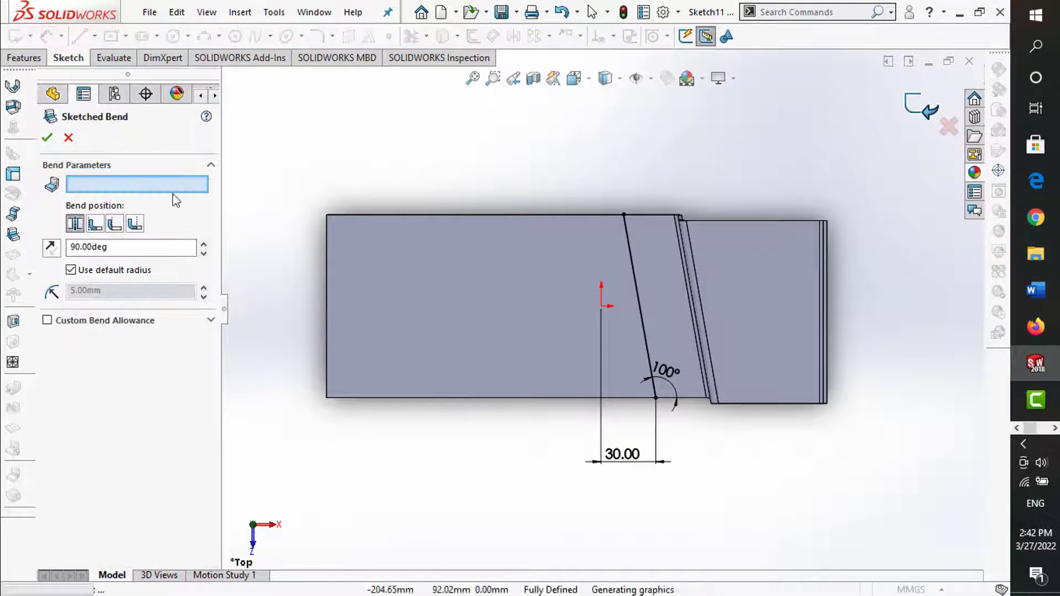
- Fold the plate 90° along the 30 mm line with a 2 mm custom bend radius
{"action": "left_click", "coordinate": [461, 295]}
{"action": "middle_click_drag", "start_coordinate": [460, 295], "coordinate": [610, 108]}
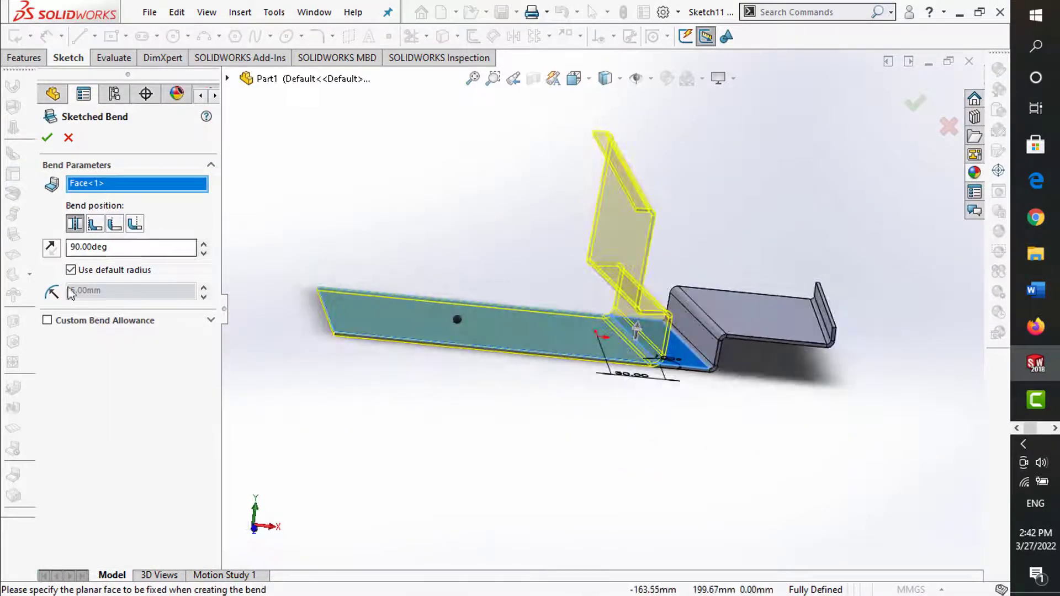
{"action": "left_click", "coordinate": [71, 270]}
{"action": "double_click", "coordinate": [73, 291]}
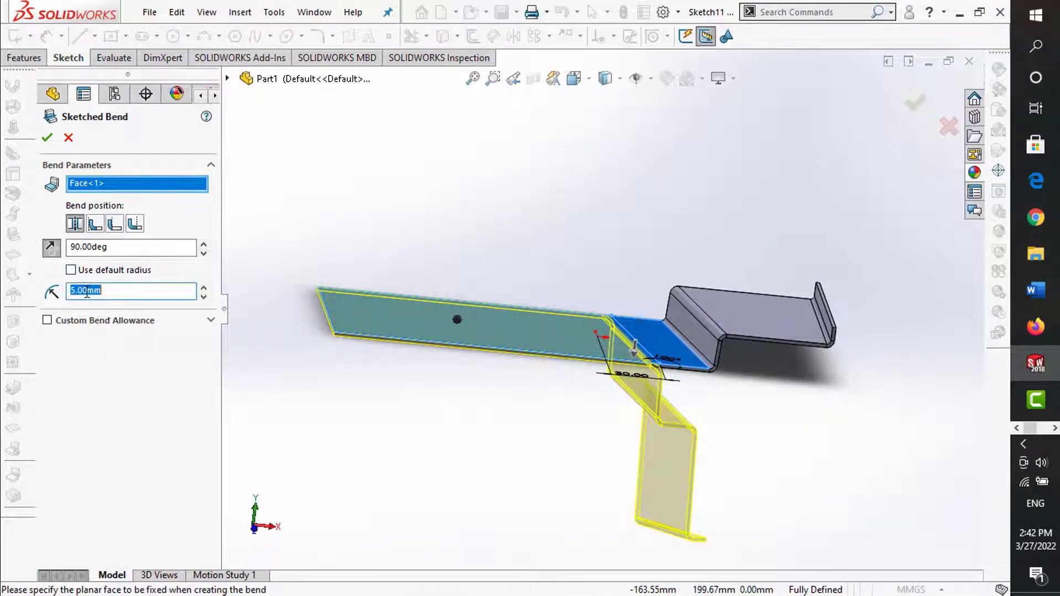
{"action": "type", "text": "2"}
{"action": "left_click", "coordinate": [909, 111]}
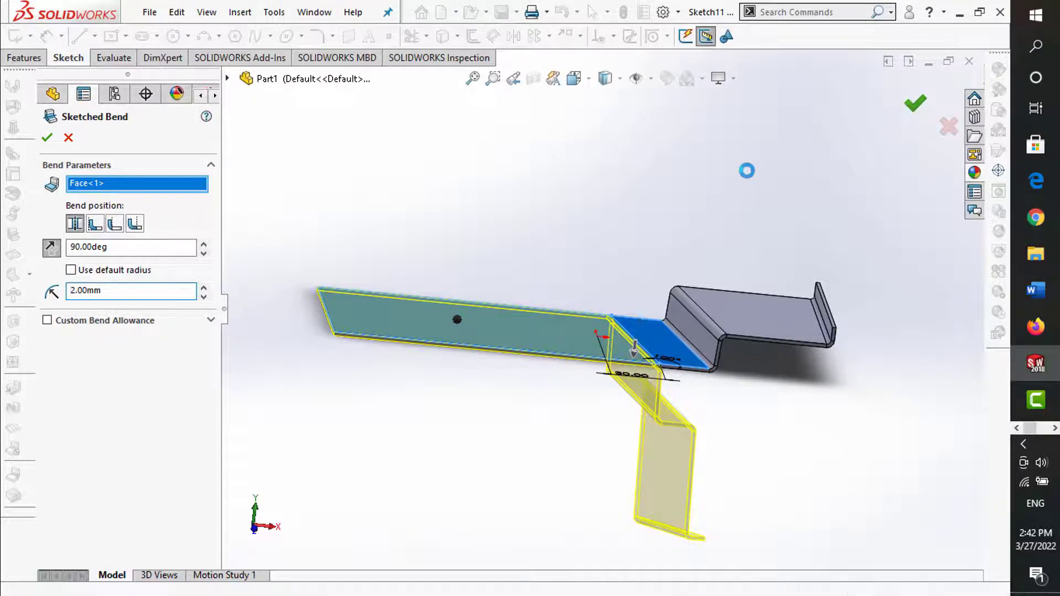
{"action": "mouse_move", "coordinate": [748, 175]}
{"action": "middle_mouse_down"}
{"action": "mouse_move", "coordinate": [671, 284]}
{"action": "mouse_move", "coordinate": [415, 95]}
{"action": "middle_mouse_up"}
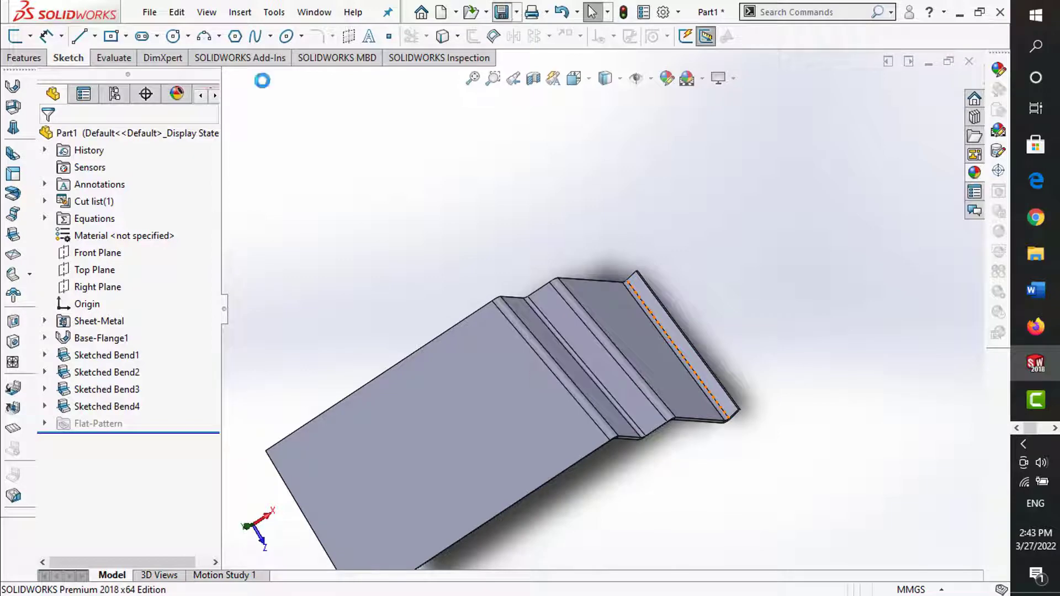
- Sketch a vertical line across the flat plate on its top face
{"action": "left_click", "coordinate": [16, 40]}
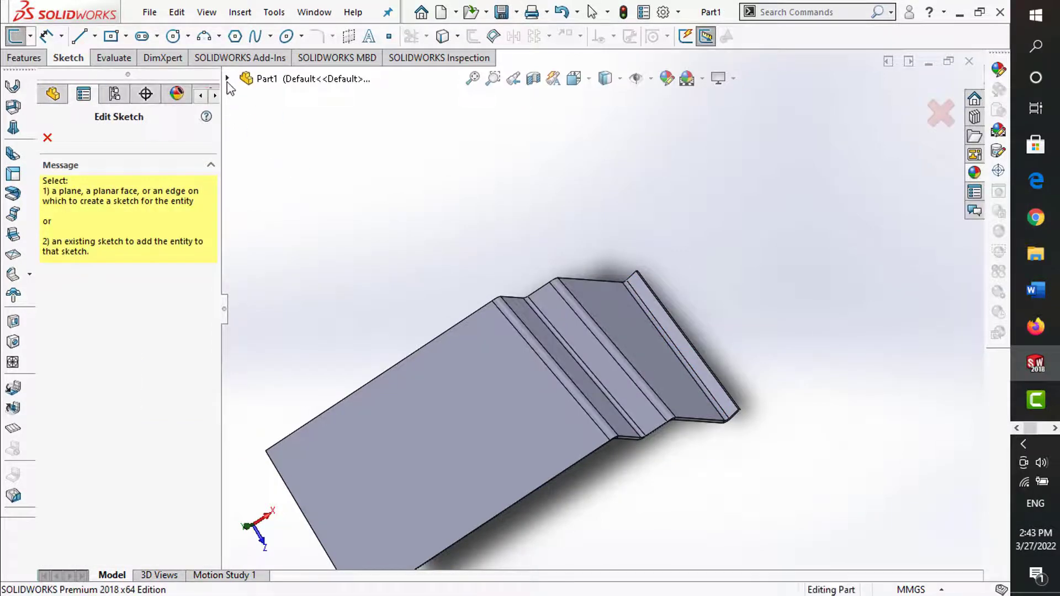
{"action": "left_click", "coordinate": [534, 426]}
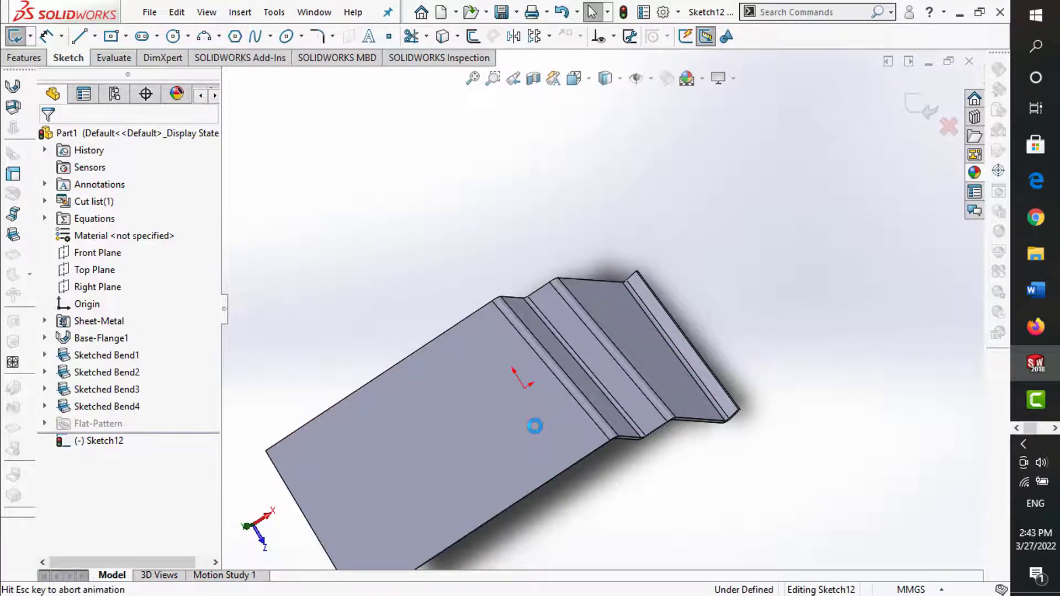
{"action": "left_click", "coordinate": [79, 36]}
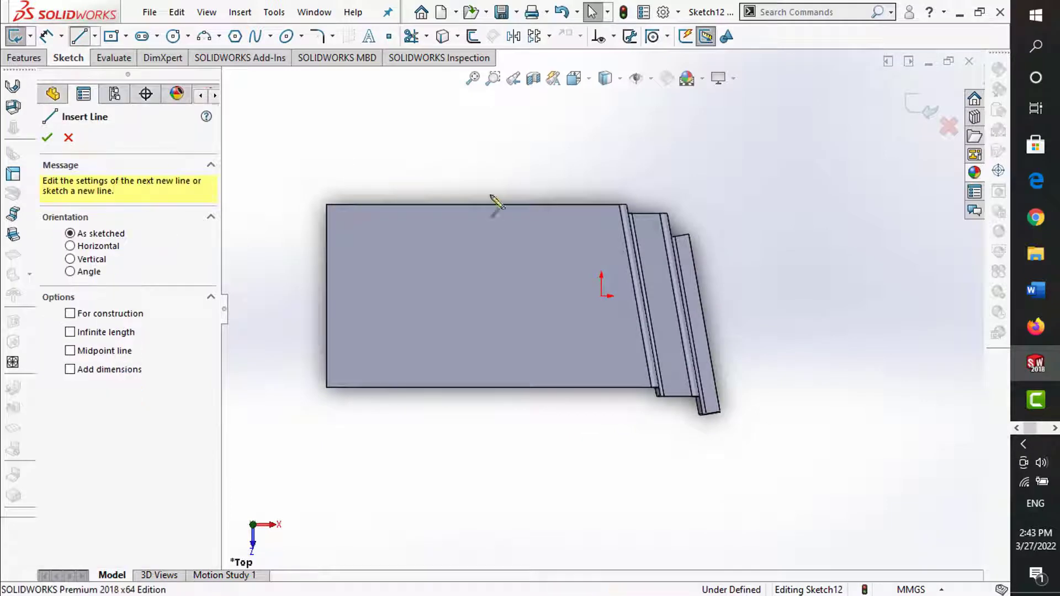
{"action": "left_click", "coordinate": [607, 205]}
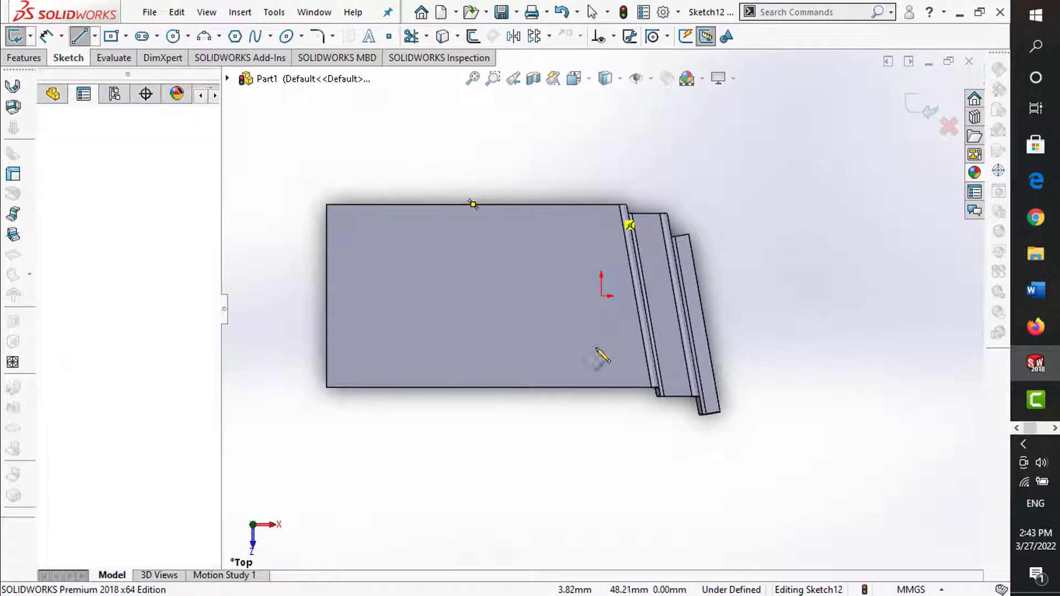
{"action": "left_click", "coordinate": [607, 388]}
{"action": "key", "text": "Escape"}
{"action": "key", "text": "Escape"}
{"action": "scroll", "coordinate": [633, 294], "scroll_direction": "down", "scroll_amount": 3}
{"action": "scroll", "coordinate": [634, 293], "scroll_direction": "down", "scroll_amount": 2}
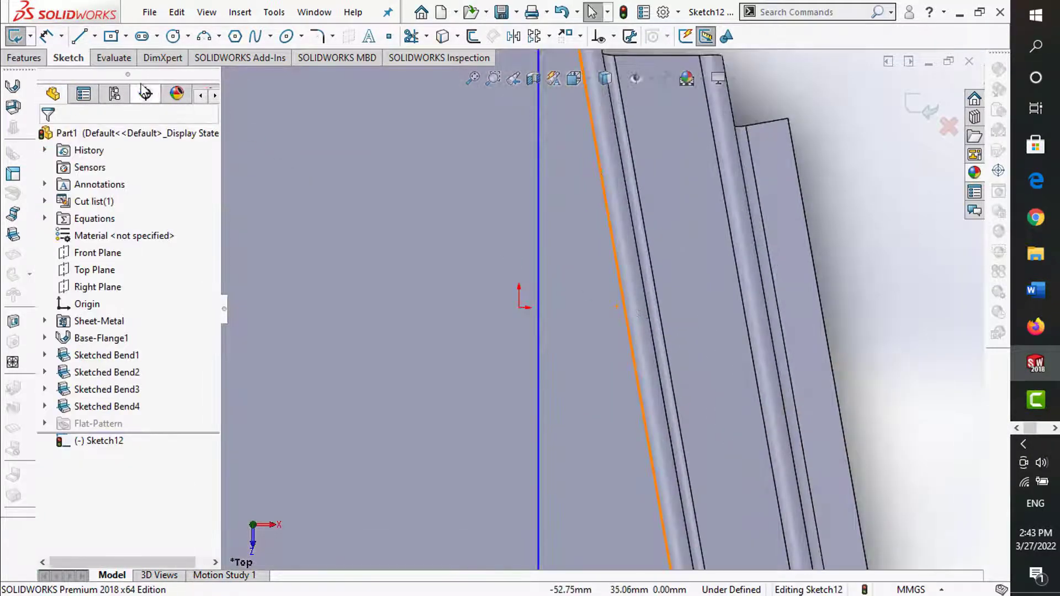
- Dimension the line 8 mm from the origin, fit the view, and start a sketched bend
{"action": "left_click", "coordinate": [46, 37]}
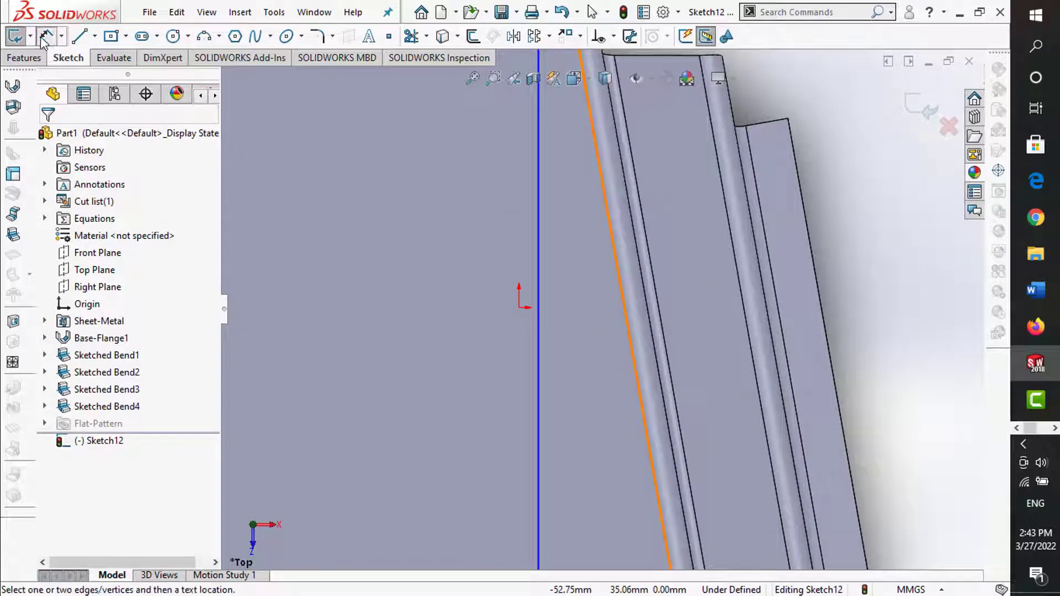
{"action": "left_click", "coordinate": [539, 327]}
{"action": "left_click", "coordinate": [502, 363]}
{"action": "type", "text": "8"}
{"action": "key", "text": "Return"}
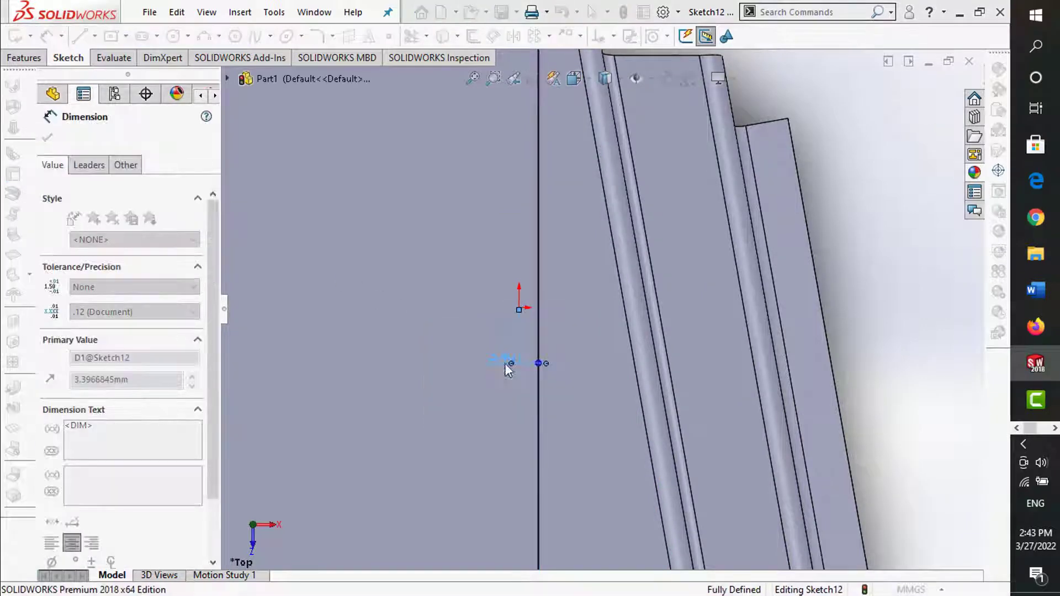
{"action": "key", "text": "f"}
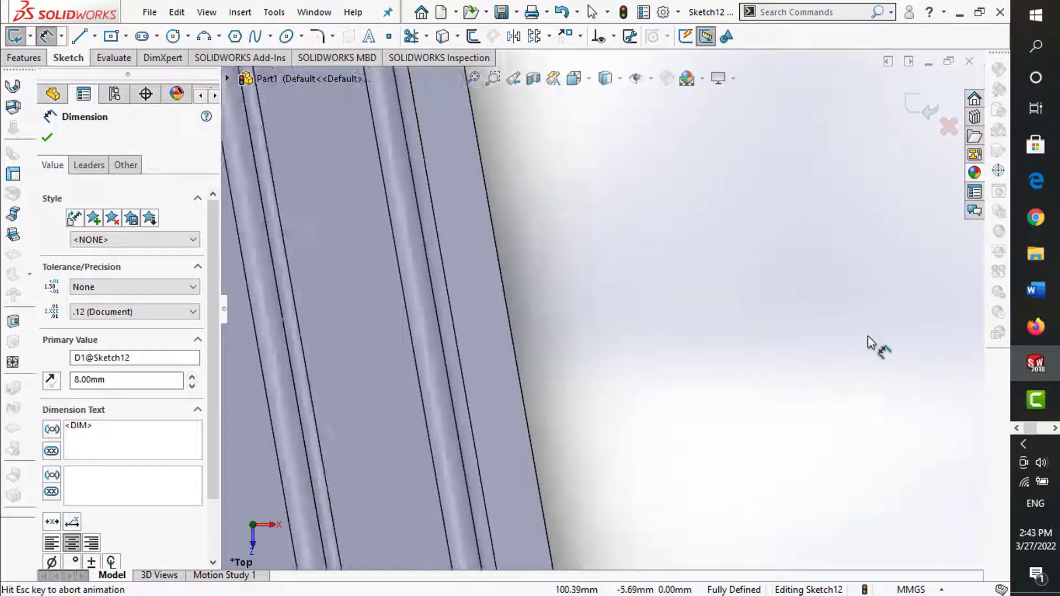
{"action": "left_click", "coordinate": [910, 113]}
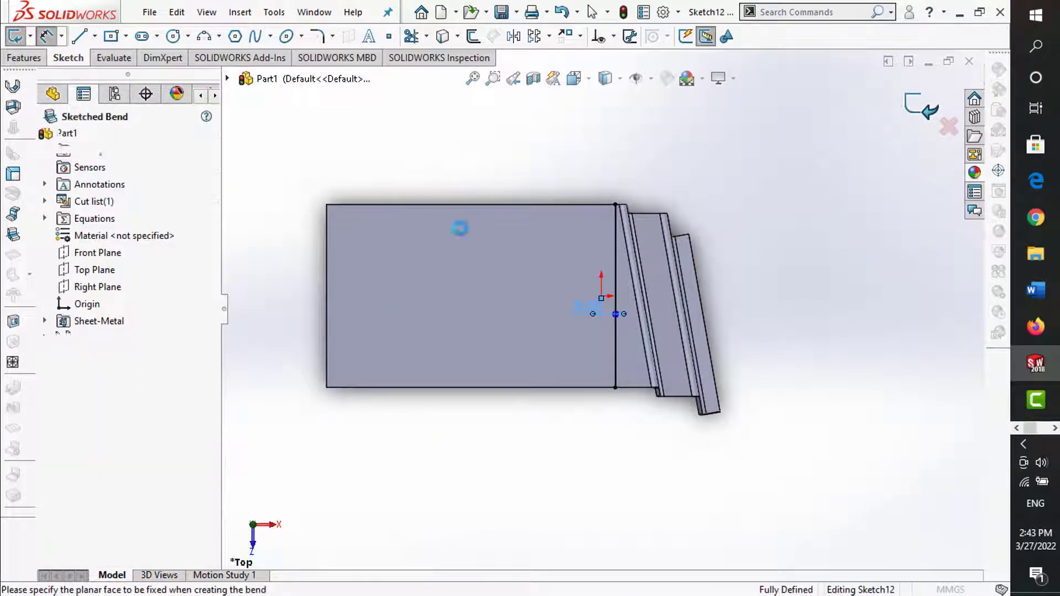
- Bend the plate 90° along the 8 mm line, fixing the large face, 2 mm radius, second bend position
{"action": "left_click", "coordinate": [449, 274]}
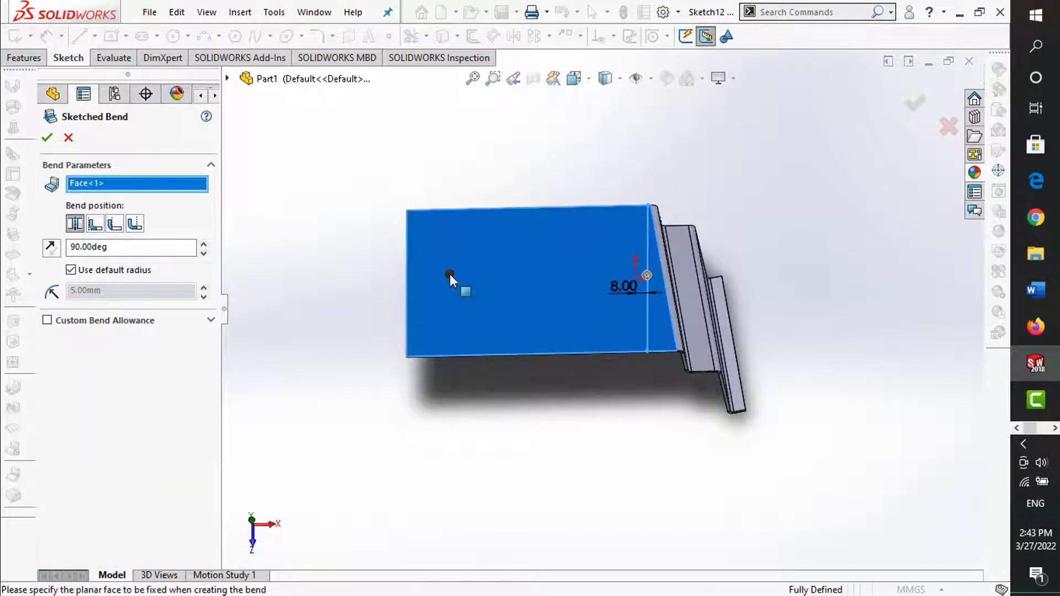
{"action": "left_click", "coordinate": [71, 270]}
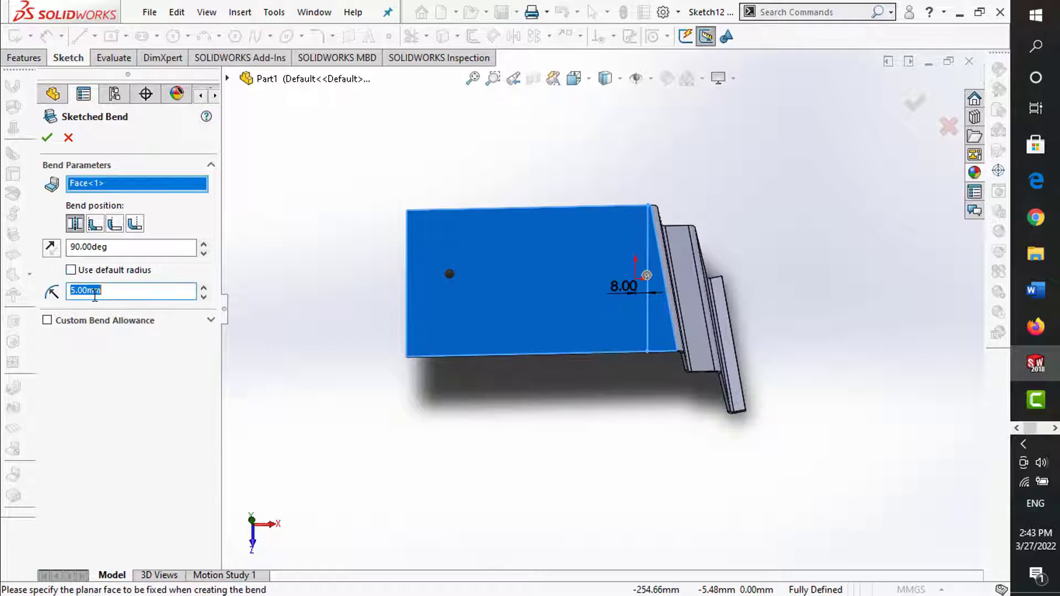
{"action": "type", "text": "2"}
{"action": "mouse_move", "coordinate": [525, 460]}
{"action": "middle_mouse_down"}
{"action": "mouse_move", "coordinate": [540, 355]}
{"action": "mouse_move", "coordinate": [615, 194]}
{"action": "middle_mouse_up"}
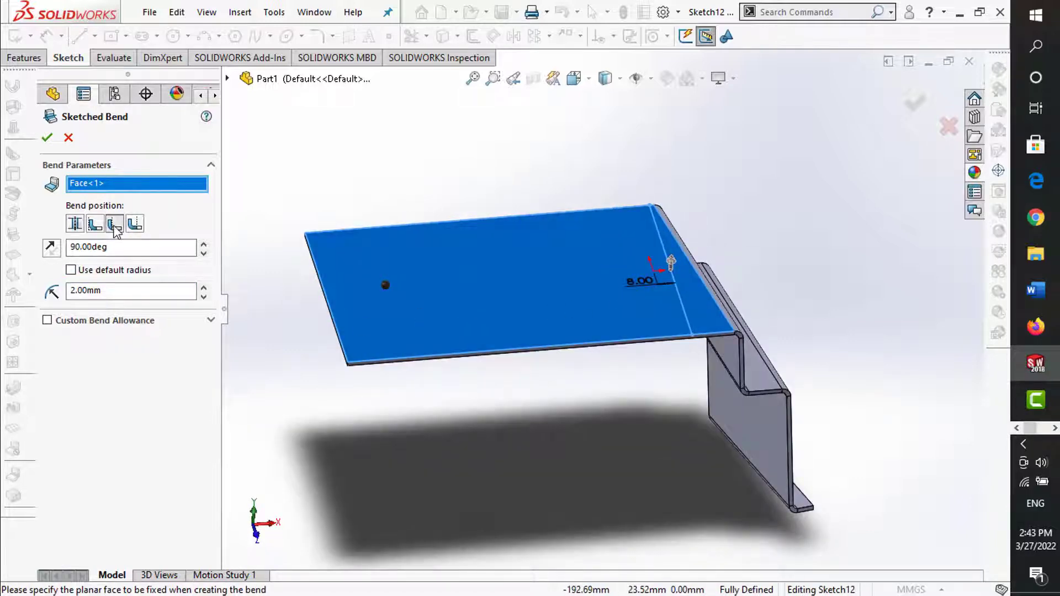
{"action": "left_click", "coordinate": [99, 223]}
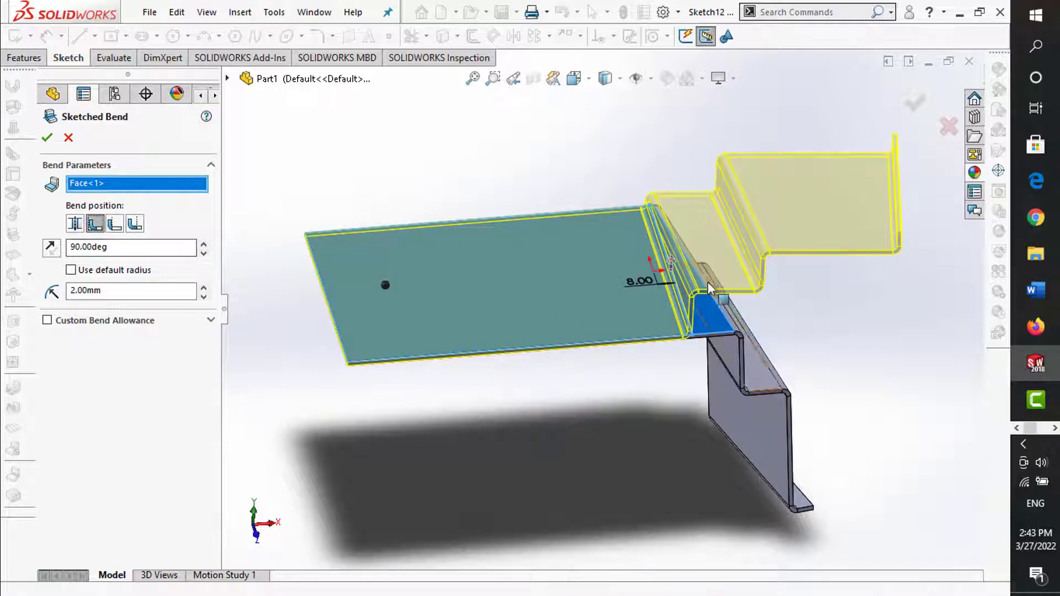
{"action": "left_click", "coordinate": [911, 106]}
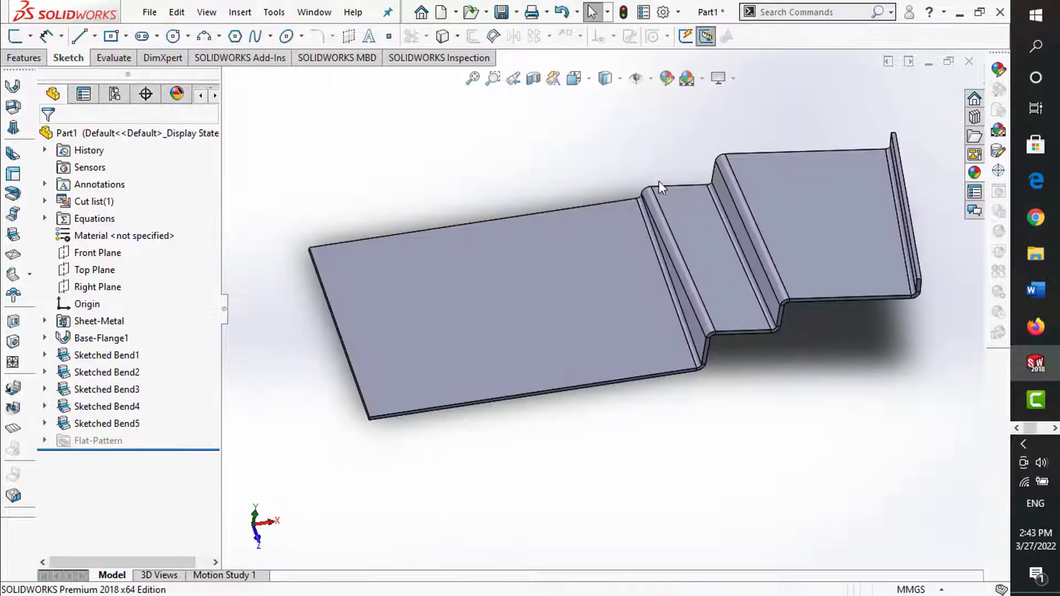
{"action": "middle_click_drag", "start_coordinate": [658, 180], "coordinate": [629, 158]}
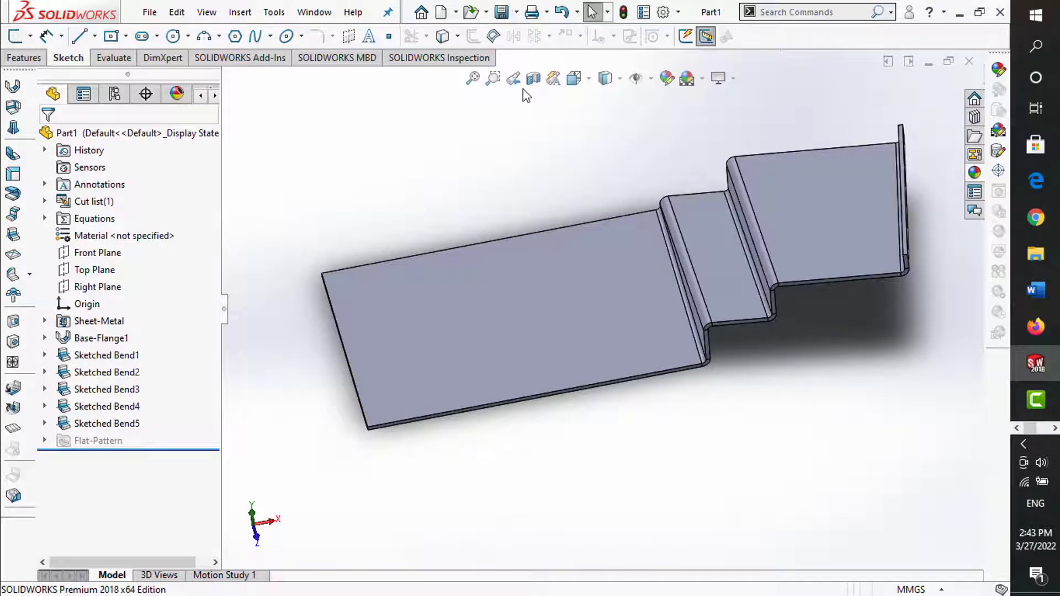
- Sketch a slanted line across the plate on the top face
{"action": "left_click", "coordinate": [16, 37]}
{"action": "left_click", "coordinate": [488, 306]}
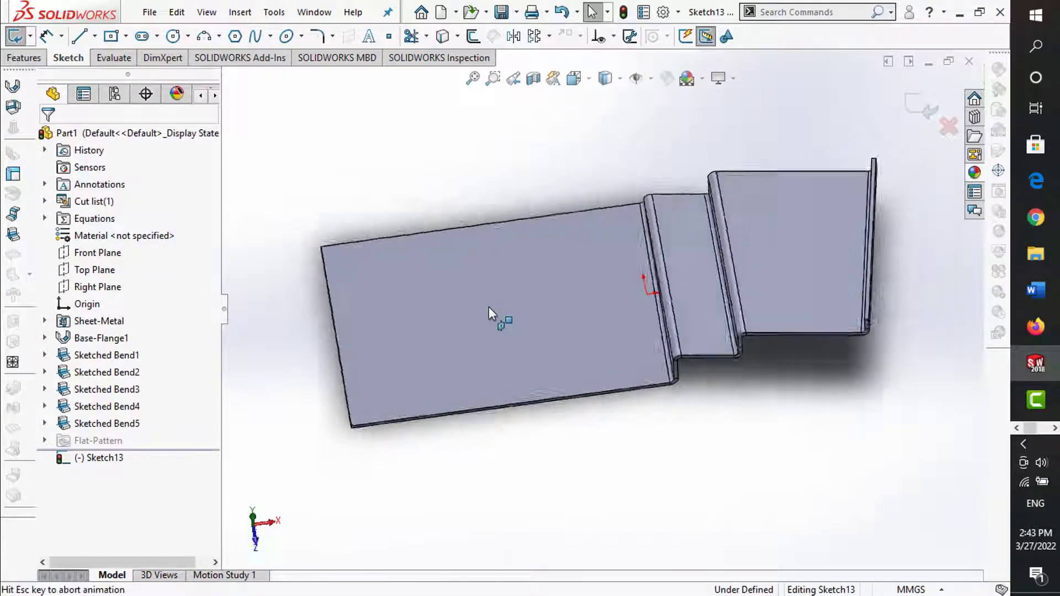
{"action": "left_click", "coordinate": [75, 40]}
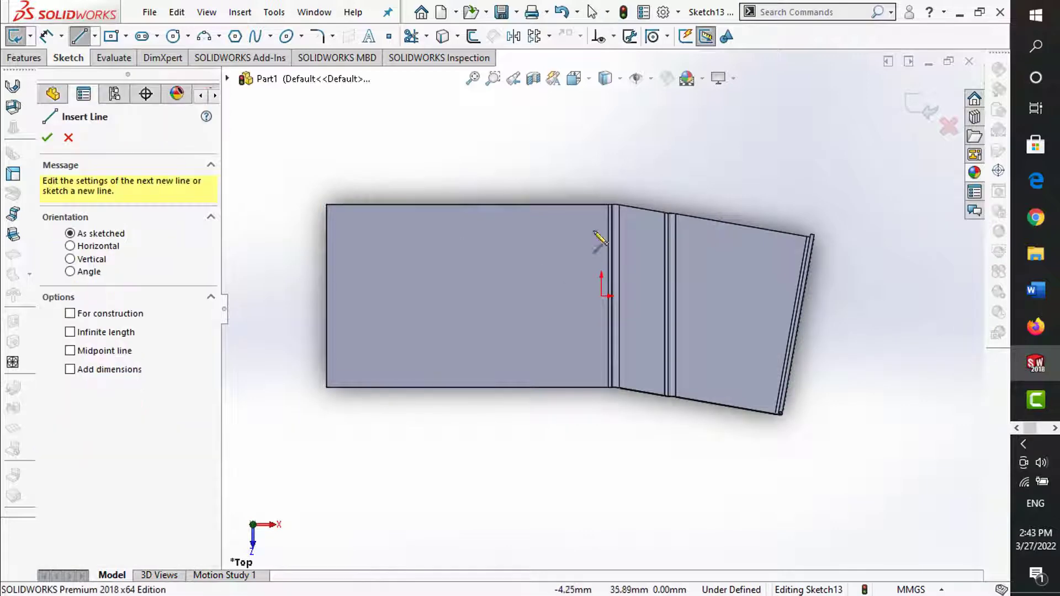
{"action": "left_click", "coordinate": [589, 205]}
{"action": "left_click", "coordinate": [574, 387]}
{"action": "key", "text": "Escape"}
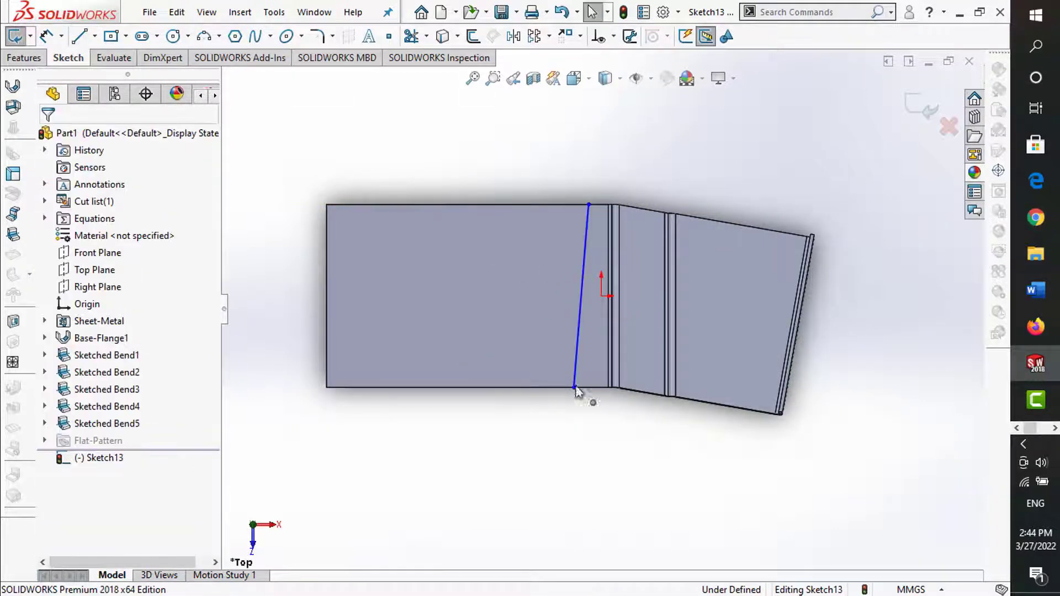
{"action": "scroll", "coordinate": [674, 314], "scroll_direction": "down", "scroll_amount": 2}
{"action": "scroll", "coordinate": [674, 314], "scroll_direction": "down", "scroll_amount": 1}
- Dimension the line at 80° to the plate's bottom edge
{"action": "left_click", "coordinate": [46, 36]}
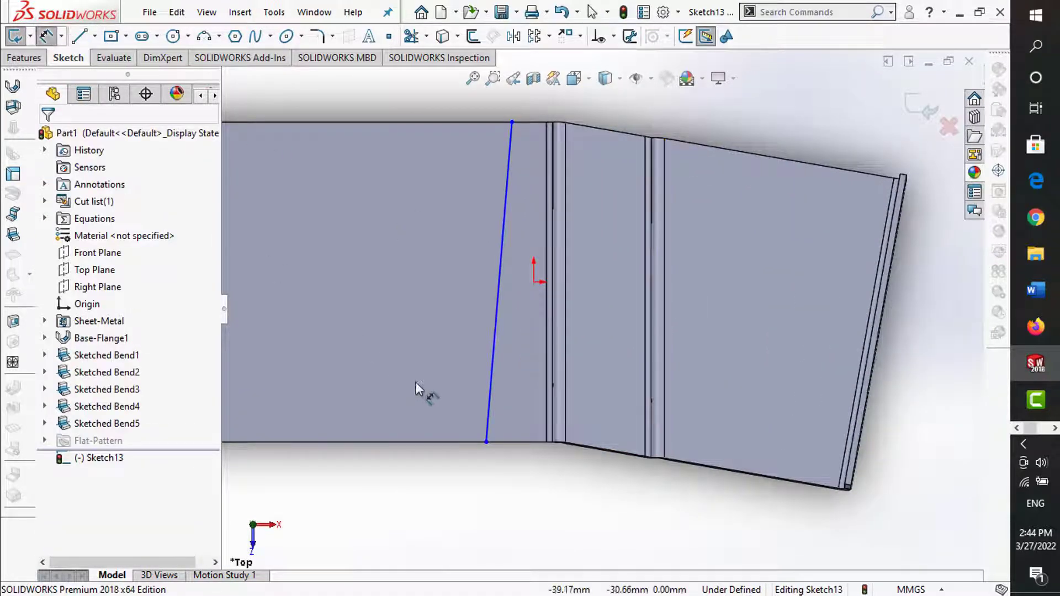
{"action": "left_click", "coordinate": [489, 411]}
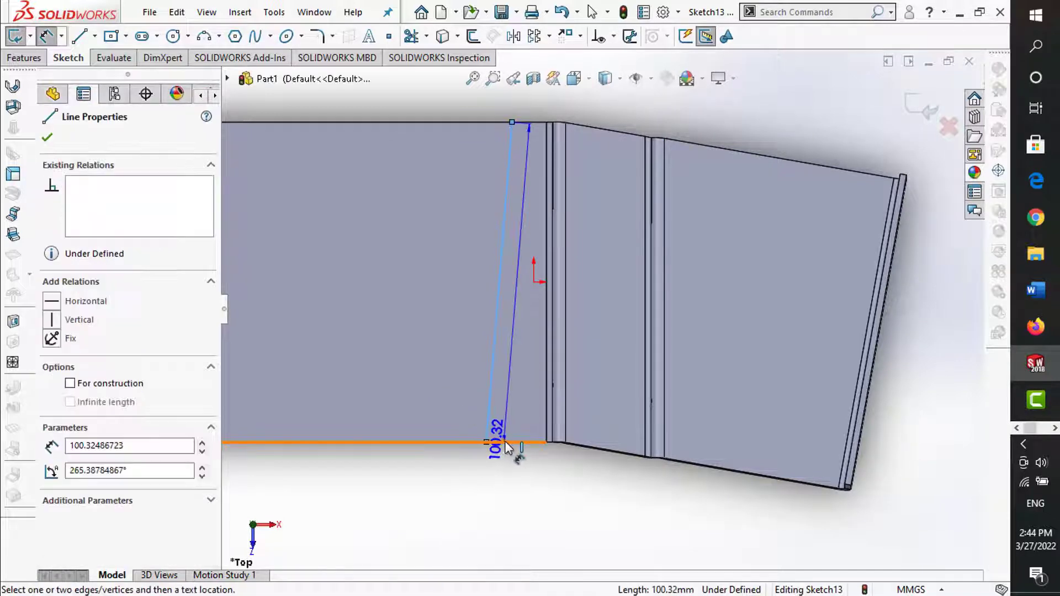
{"action": "left_click", "coordinate": [497, 441]}
{"action": "type", "text": "80"}
{"action": "key", "text": "Return"}
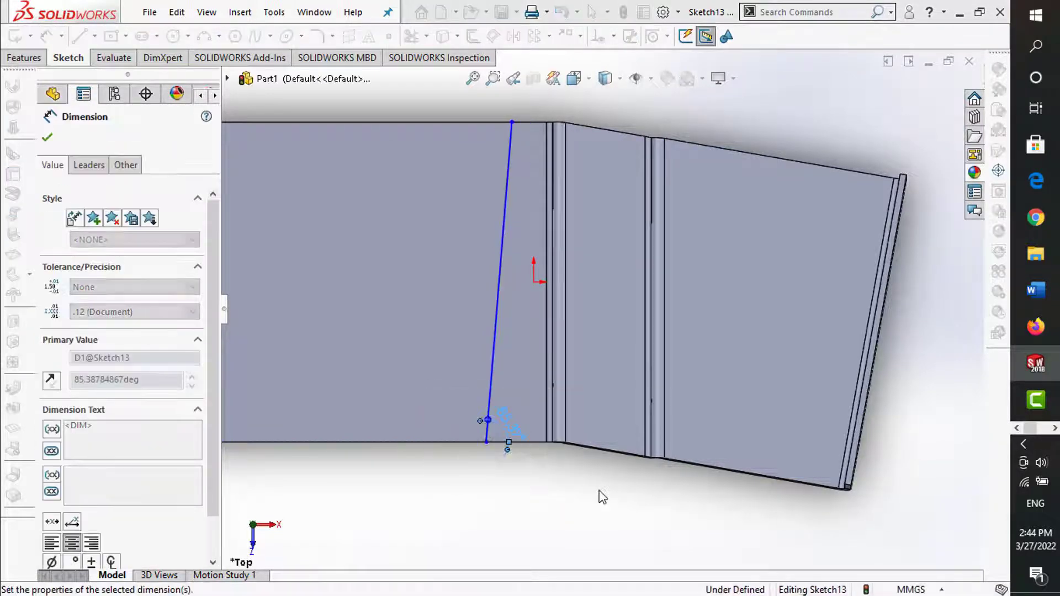
{"action": "left_click", "coordinate": [598, 497]}
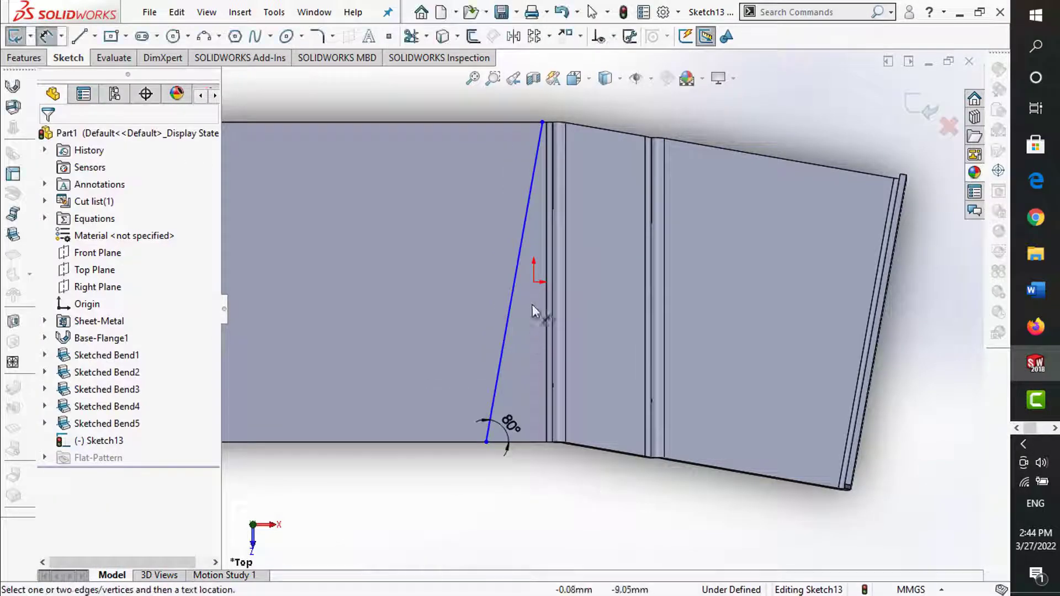
- Add a 12 mm distance dimension, then undo it and delete the 14.86 dimension
{"action": "left_click", "coordinate": [487, 442]}
{"action": "left_click", "coordinate": [495, 486]}
{"action": "type", "text": "12"}
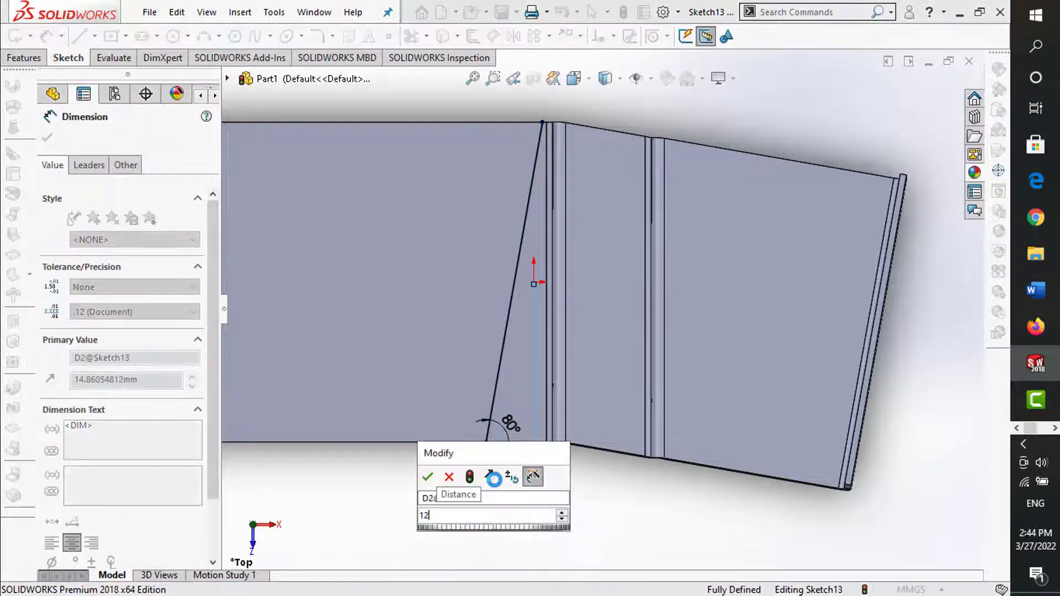
{"action": "key", "text": "Return"}
{"action": "left_click", "coordinate": [585, 508]}
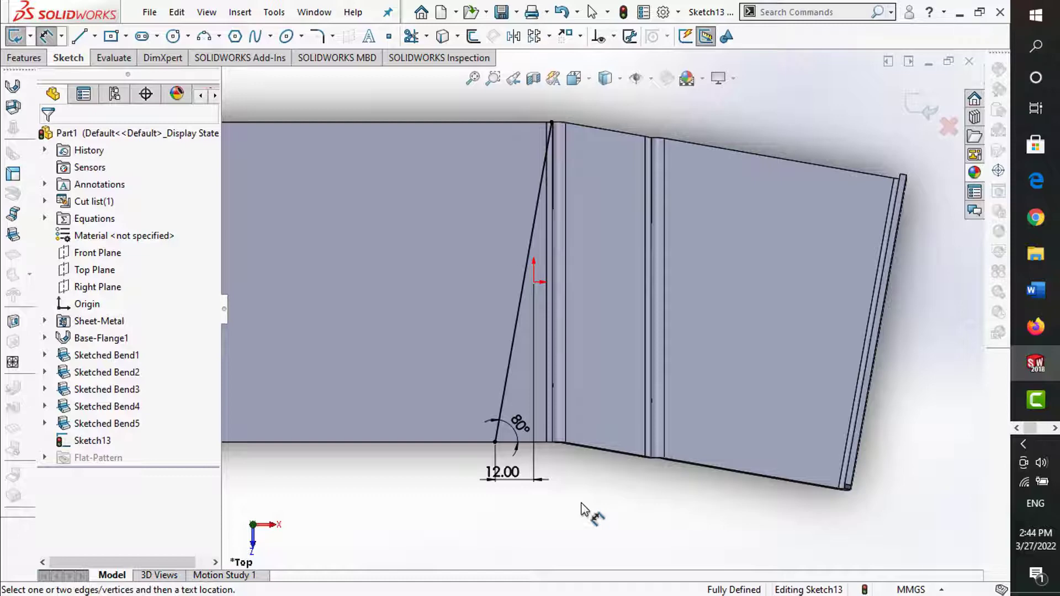
{"action": "key", "text": "ctrl+z"}
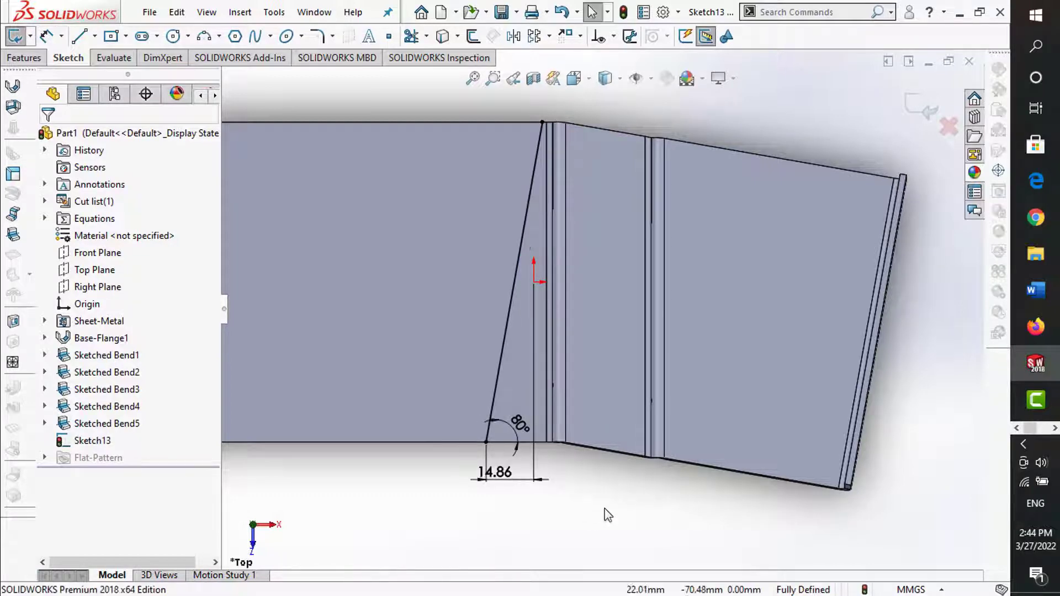
{"action": "left_click_drag", "start_coordinate": [571, 519], "coordinate": [509, 468]}
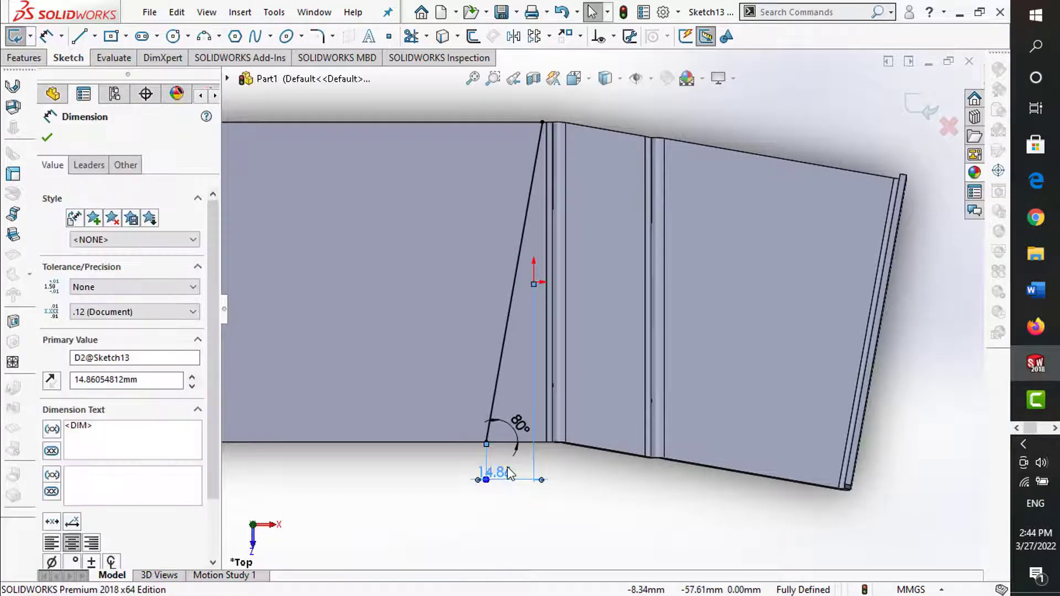
{"action": "key", "text": "Delete"}
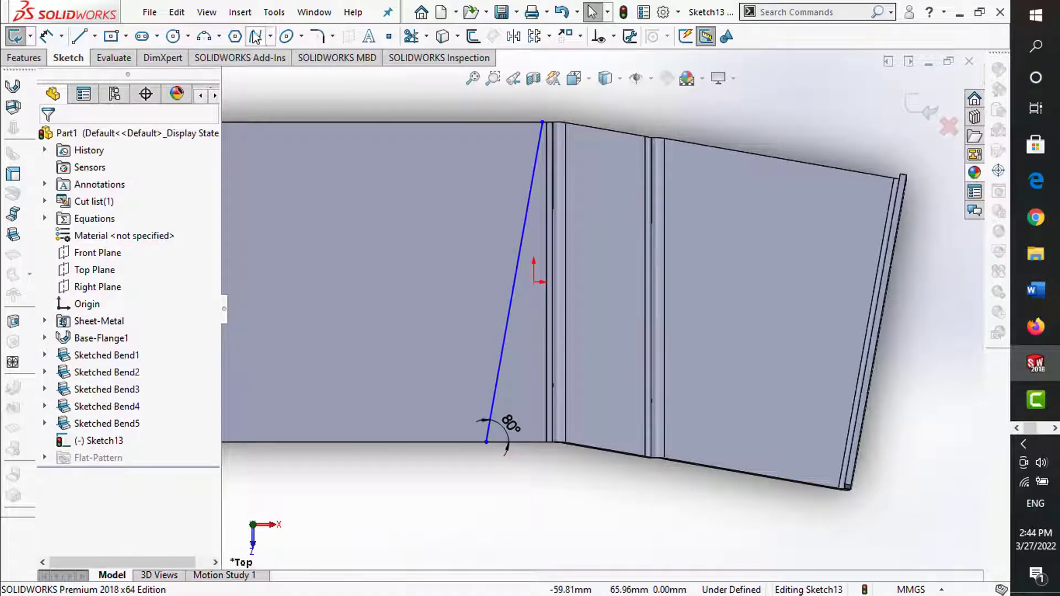
{"action": "left_click", "coordinate": [39, 35]}
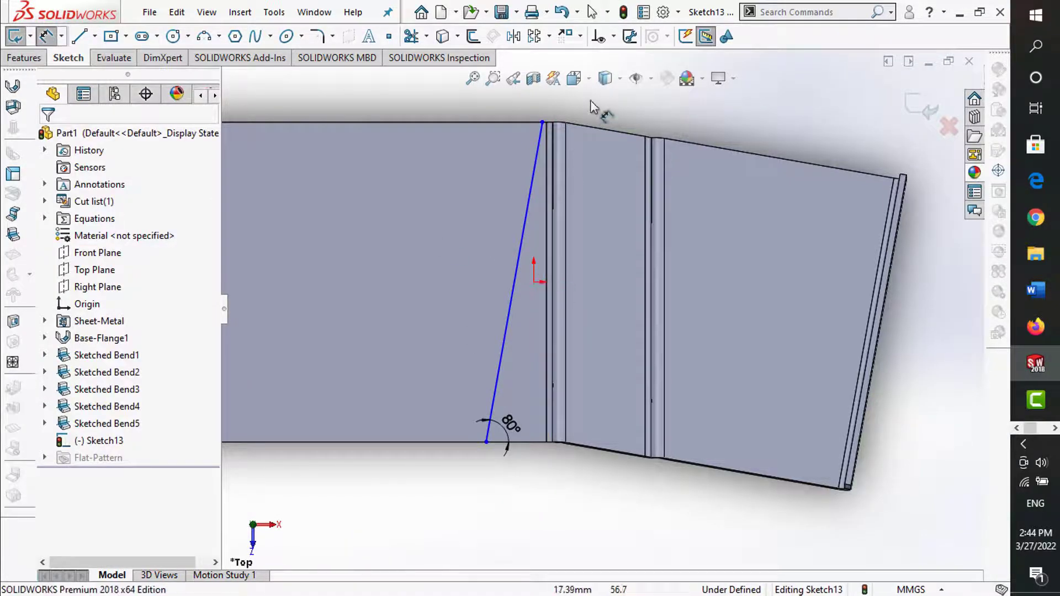
{"action": "key", "text": "Escape"}
- Dimension the line's top end 6 mm from the origin, fully defining Sketch13
{"action": "left_click_drag", "start_coordinate": [543, 122], "coordinate": [520, 122]}
{"action": "left_click", "coordinate": [46, 36]}
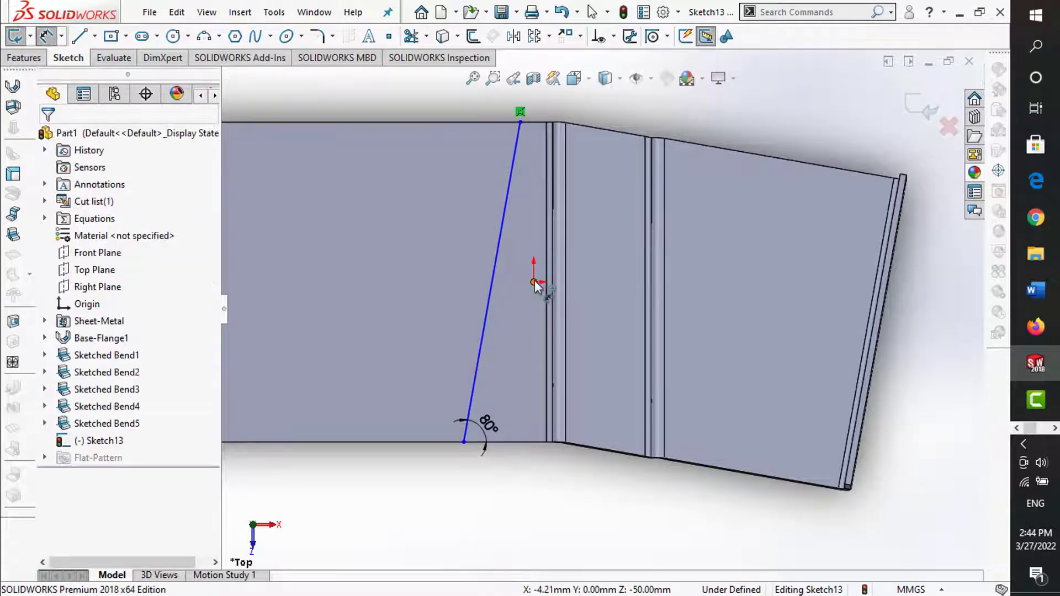
{"action": "left_click", "coordinate": [533, 282]}
{"action": "left_click", "coordinate": [520, 112]}
{"action": "scroll", "coordinate": [524, 211], "scroll_direction": "up", "scroll_amount": 2}
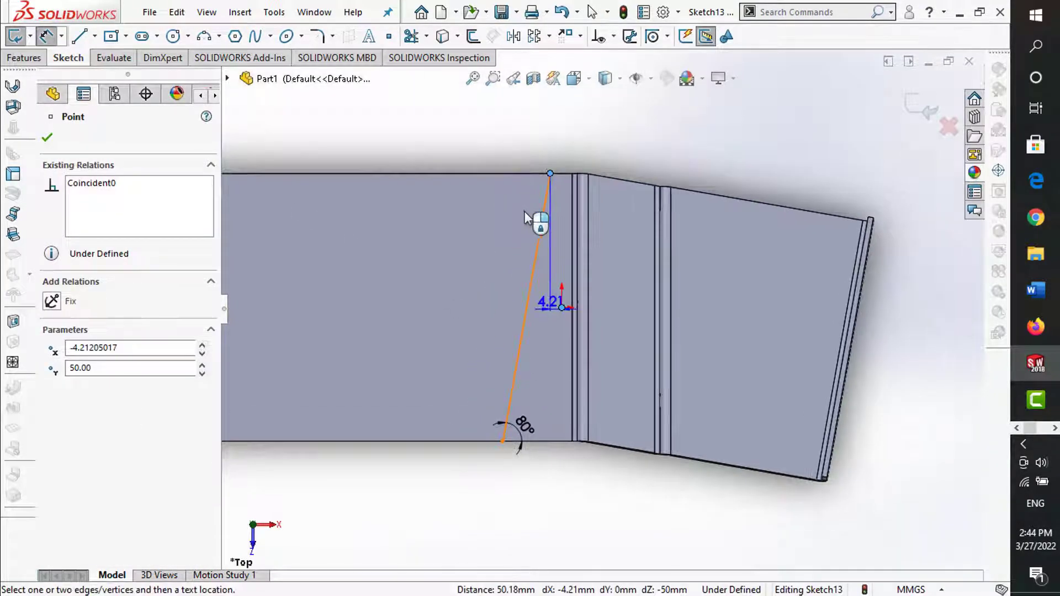
{"action": "left_click", "coordinate": [555, 136]}
{"action": "key", "text": "Return"}
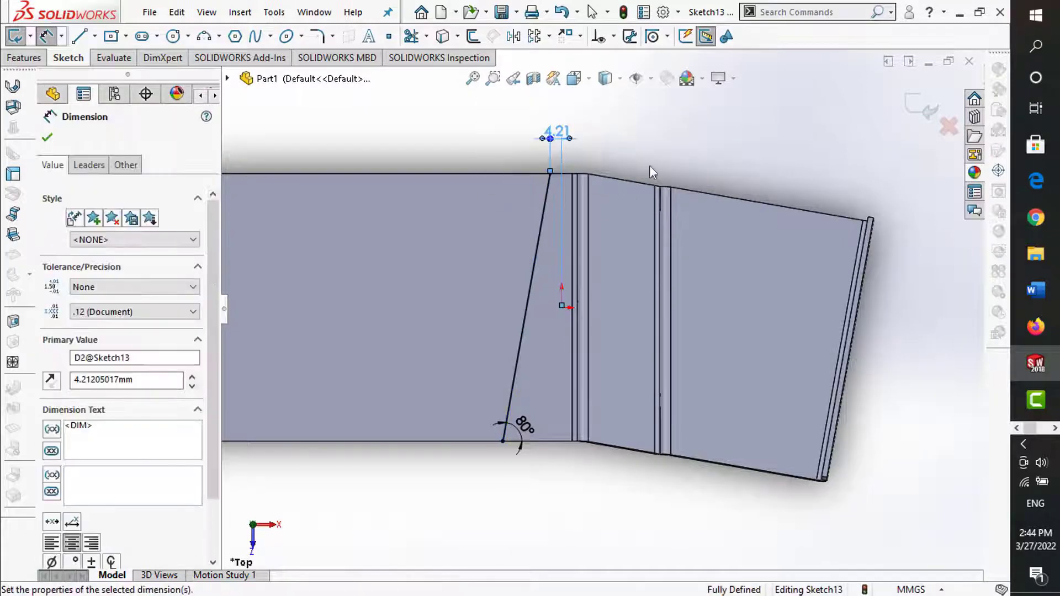
{"action": "left_click", "coordinate": [700, 144]}
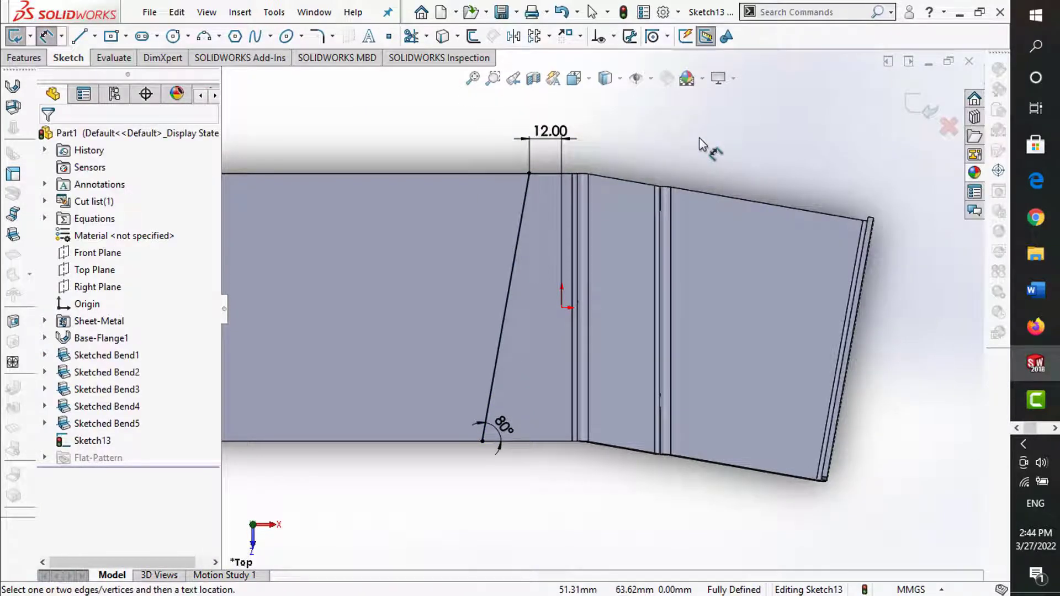
{"action": "double_click", "coordinate": [550, 133]}
{"action": "type", "text": "6"}
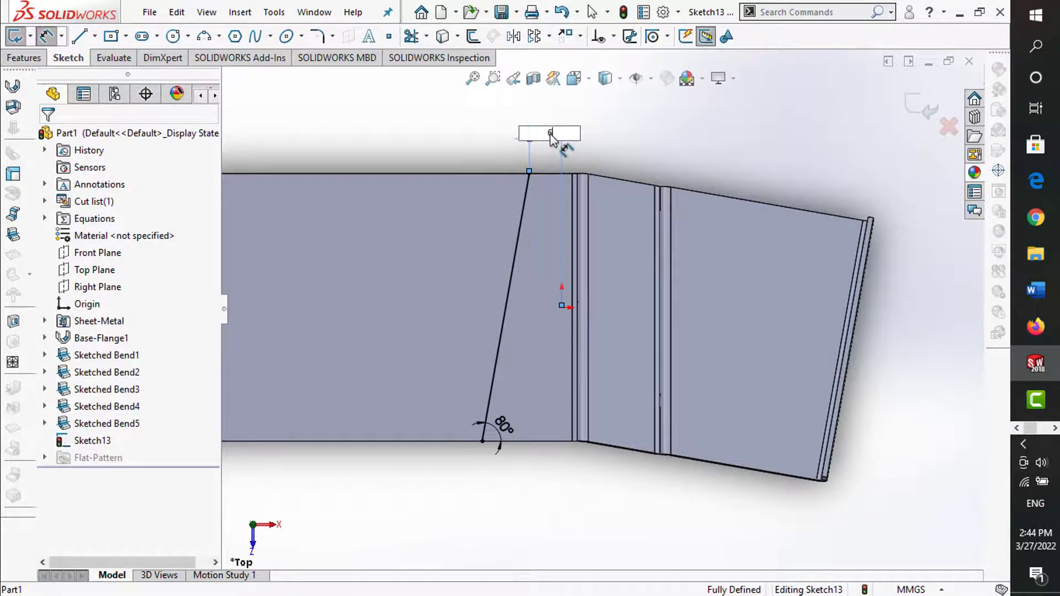
{"action": "key", "text": "Return"}
- Bend the plate 30° along the 80° line with the left face fixed and default radius
{"action": "left_click", "coordinate": [886, 112]}
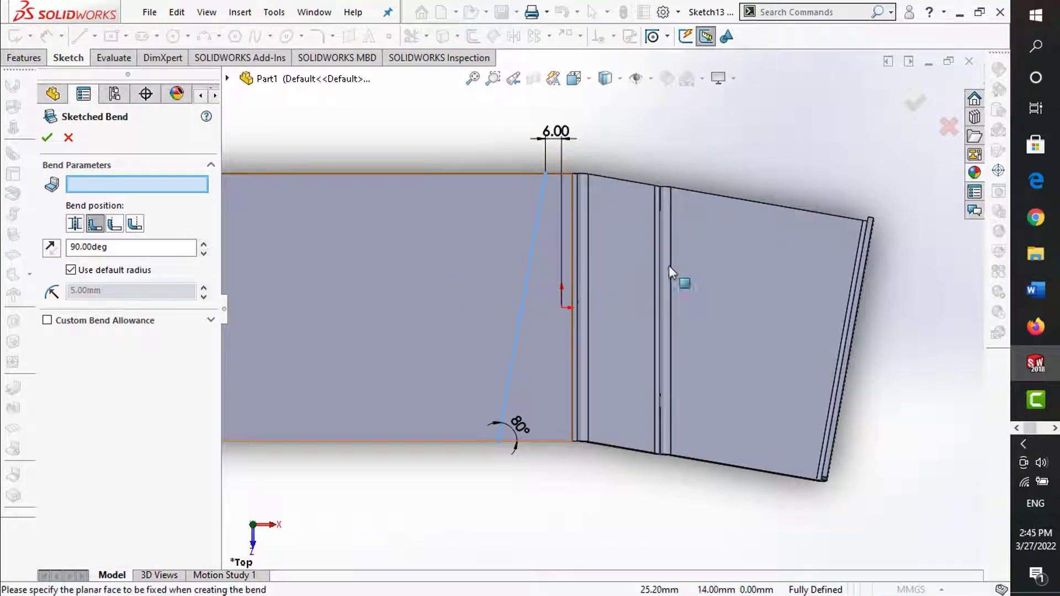
{"action": "left_click", "coordinate": [679, 280]}
{"action": "mouse_move", "coordinate": [679, 279]}
{"action": "middle_mouse_down"}
{"action": "mouse_move", "coordinate": [742, 100]}
{"action": "mouse_move", "coordinate": [123, 274]}
{"action": "middle_mouse_up"}
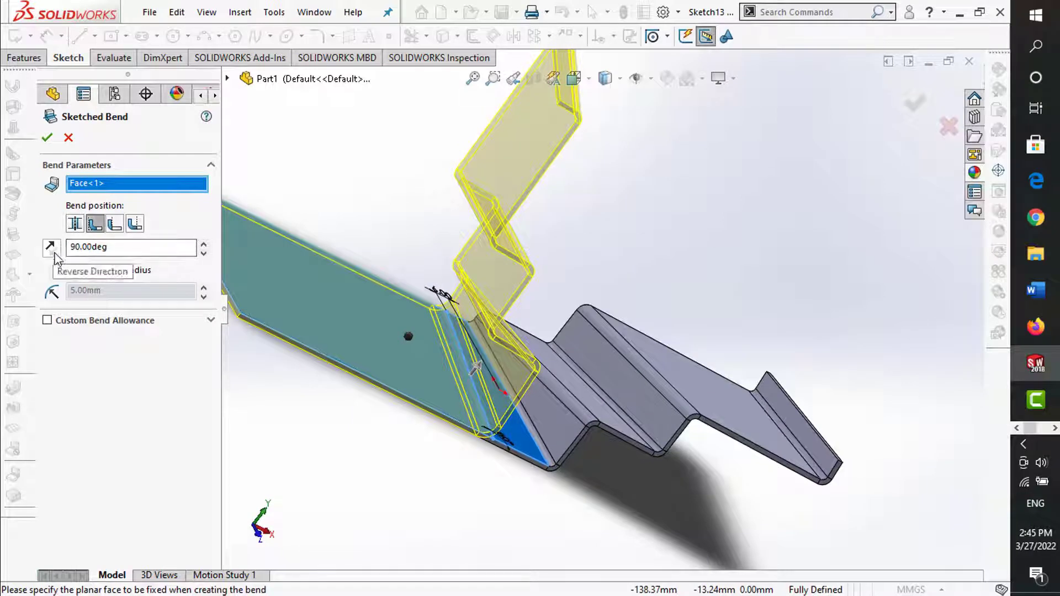
{"action": "scroll", "coordinate": [542, 315], "scroll_direction": "up", "scroll_amount": 3}
{"action": "middle_click_drag", "start_coordinate": [495, 315], "coordinate": [504, 319]}
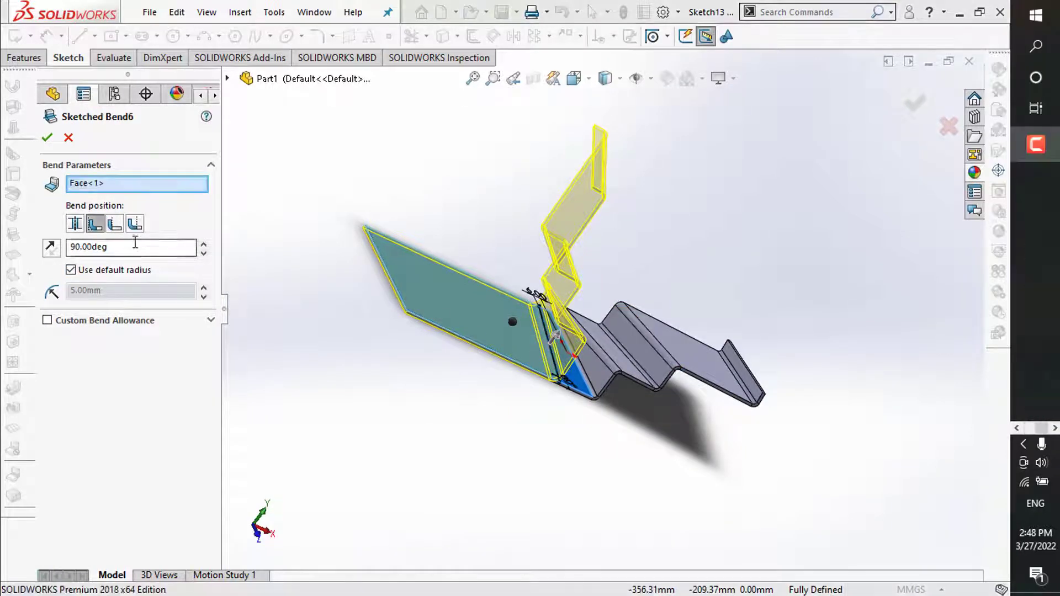
{"action": "double_click", "coordinate": [138, 251]}
{"action": "type", "text": "30"}
{"action": "key", "text": "Return"}
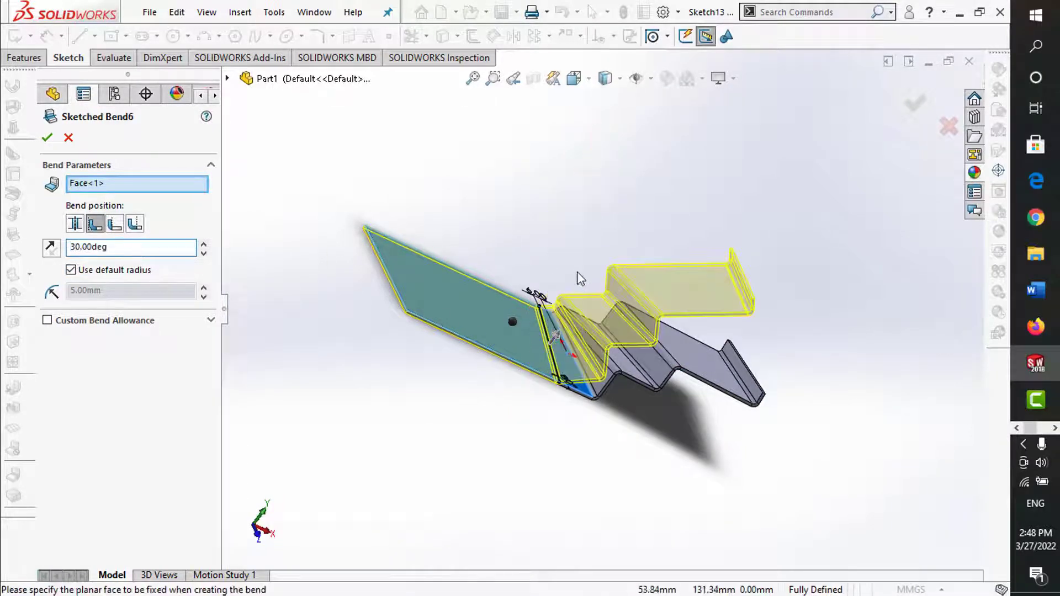
{"action": "middle_click_drag", "start_coordinate": [572, 302], "coordinate": [604, 278]}
{"action": "left_click", "coordinate": [913, 108]}
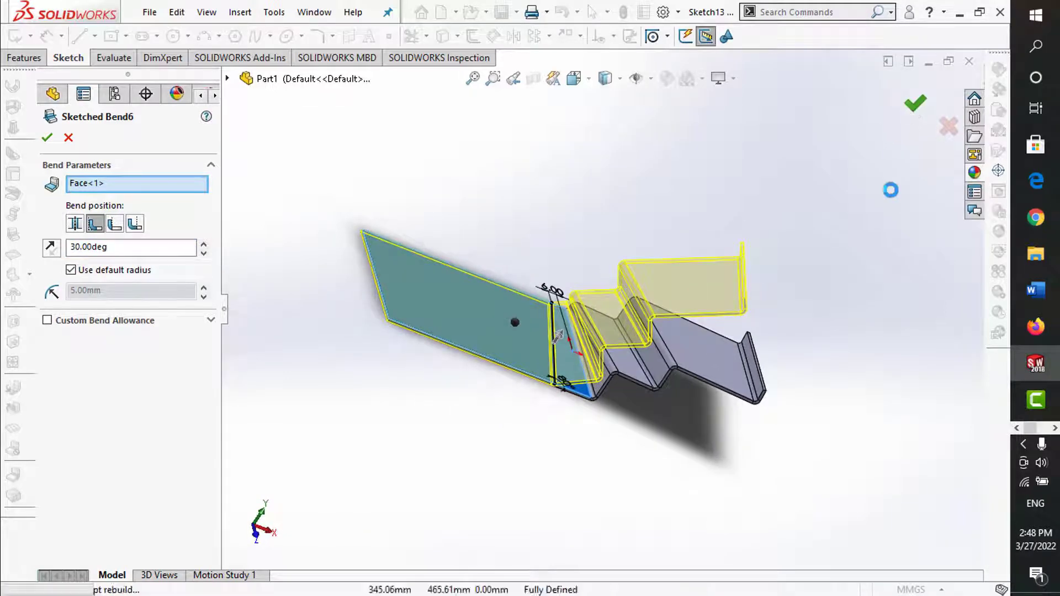
{"action": "mouse_move", "coordinate": [607, 251]}
{"action": "middle_mouse_down"}
{"action": "mouse_move", "coordinate": [631, 248]}
{"action": "mouse_move", "coordinate": [561, 245]}
{"action": "middle_mouse_up"}
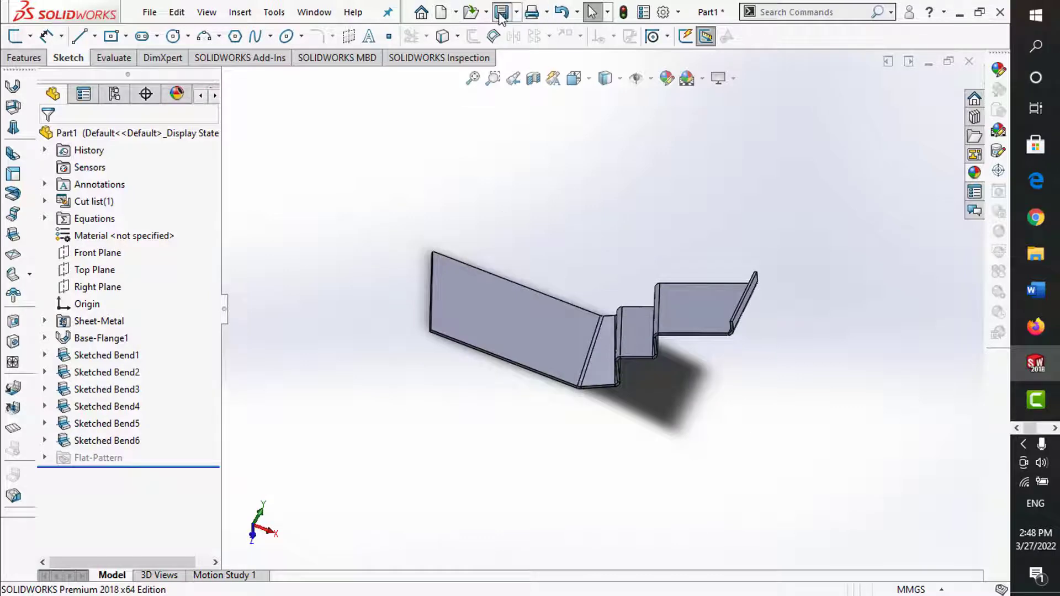
- Sketch a slanted bend line across the flat face
{"action": "left_click", "coordinate": [14, 36]}
{"action": "left_click", "coordinate": [483, 308]}
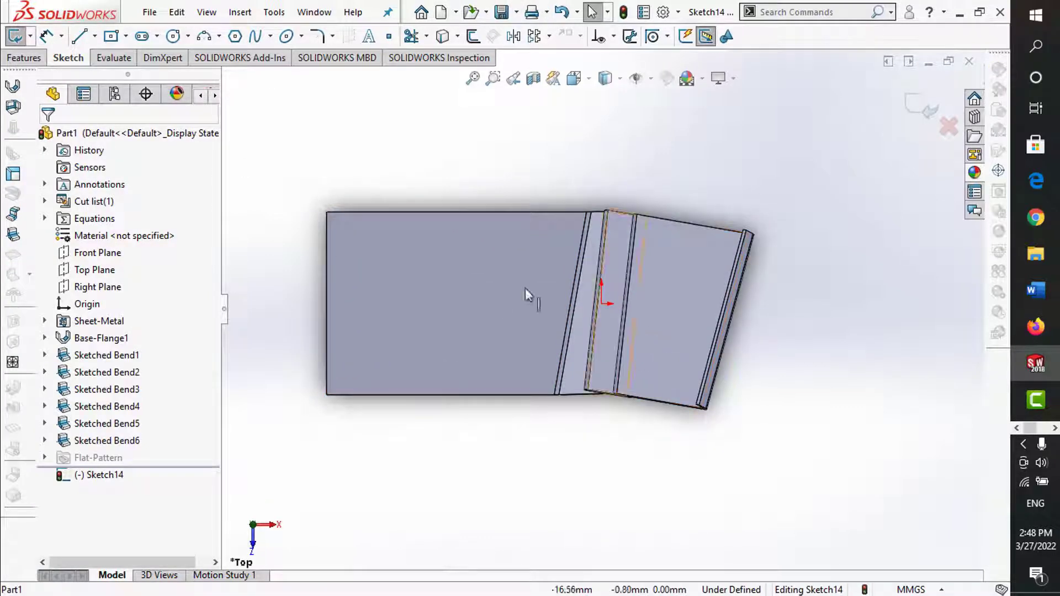
{"action": "left_click", "coordinate": [557, 212]}
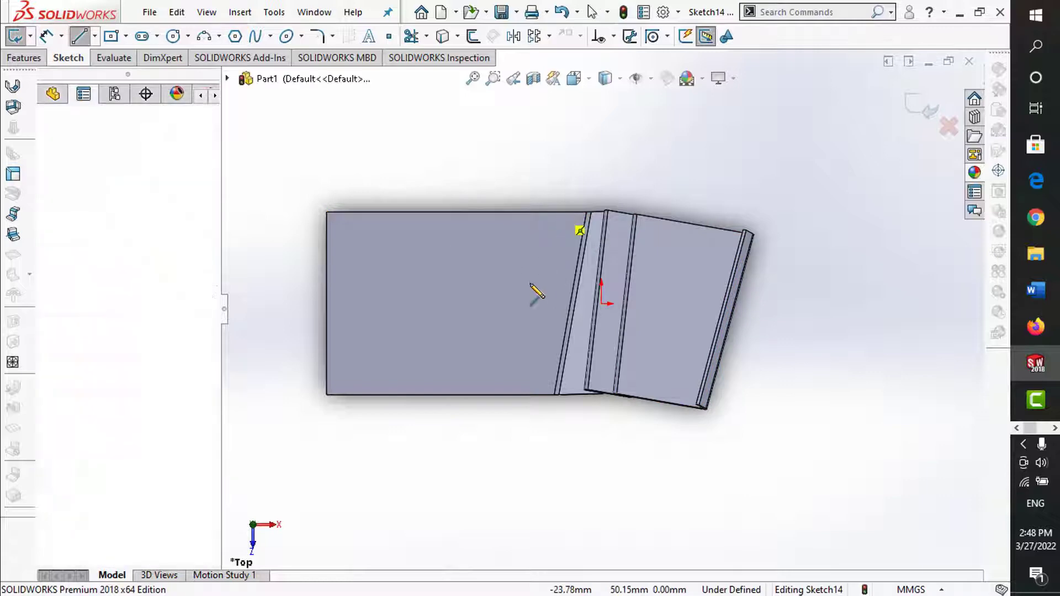
{"action": "left_click", "coordinate": [505, 393]}
{"action": "key", "text": "Escape"}
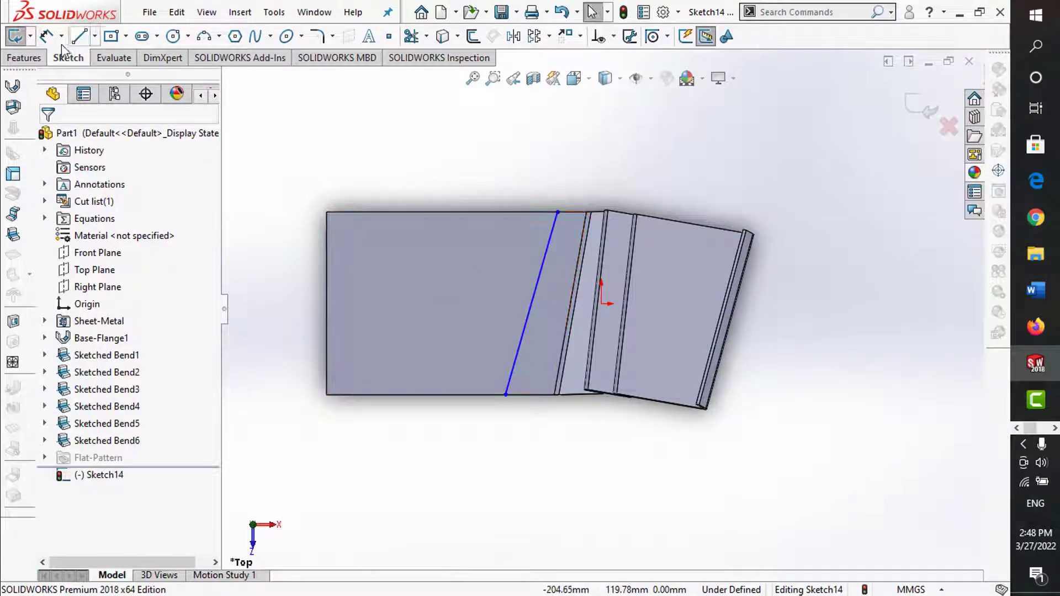
- Dimension the line at 110° to the bottom edge
{"action": "left_click", "coordinate": [46, 35]}
{"action": "left_click", "coordinate": [516, 363]}
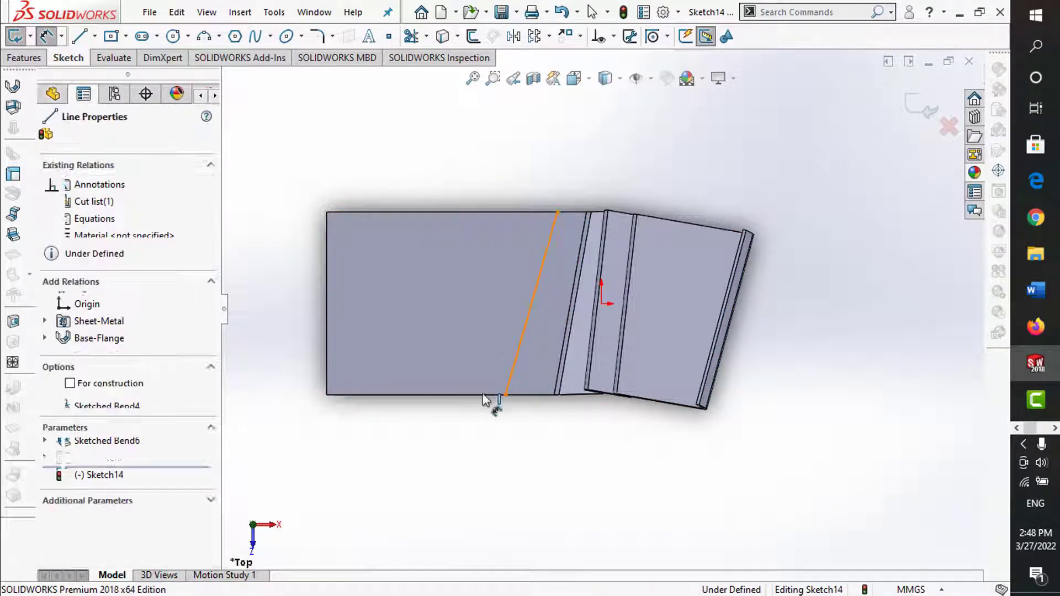
{"action": "left_click", "coordinate": [491, 394]}
{"action": "left_click", "coordinate": [488, 369]}
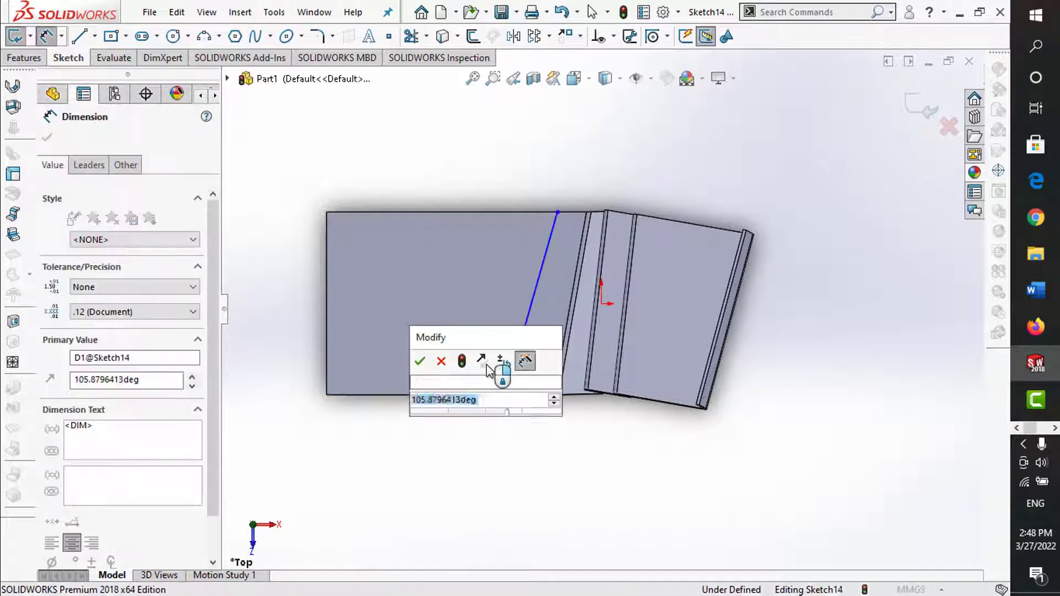
{"action": "type", "text": "110"}
{"action": "key", "text": "Return"}
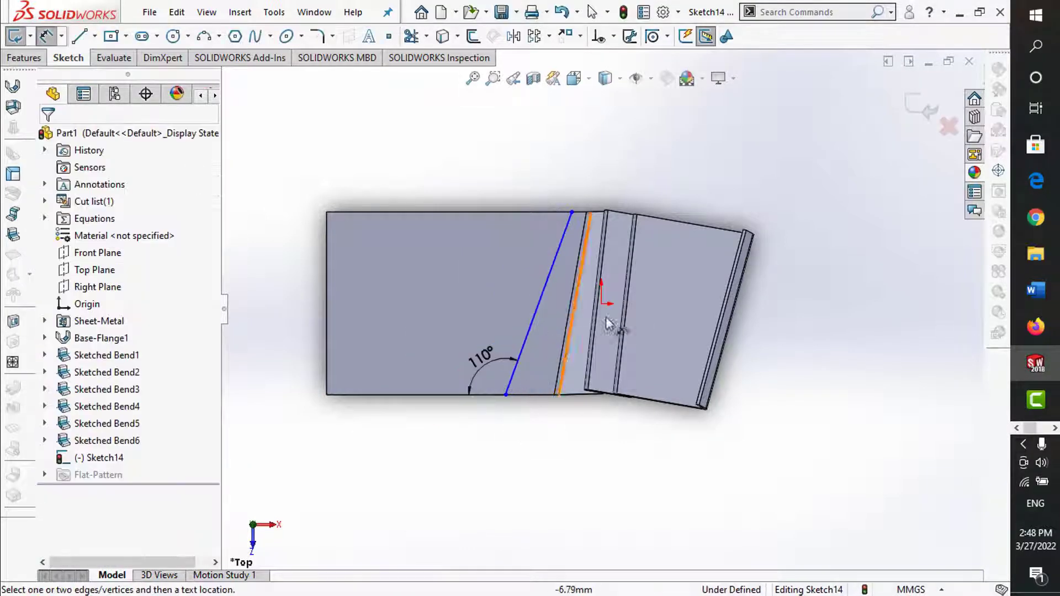
- Dimension the line's bottom end 50 mm from the origin, correcting it from 40 mm
{"action": "left_click", "coordinate": [601, 304]}
{"action": "left_click", "coordinate": [506, 395]}
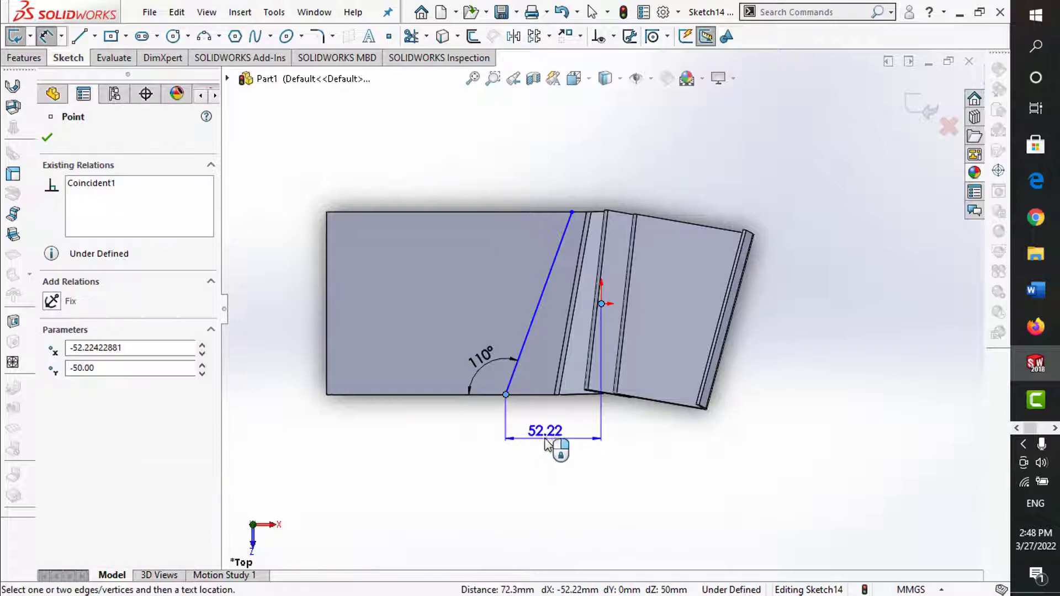
{"action": "left_click", "coordinate": [555, 445]}
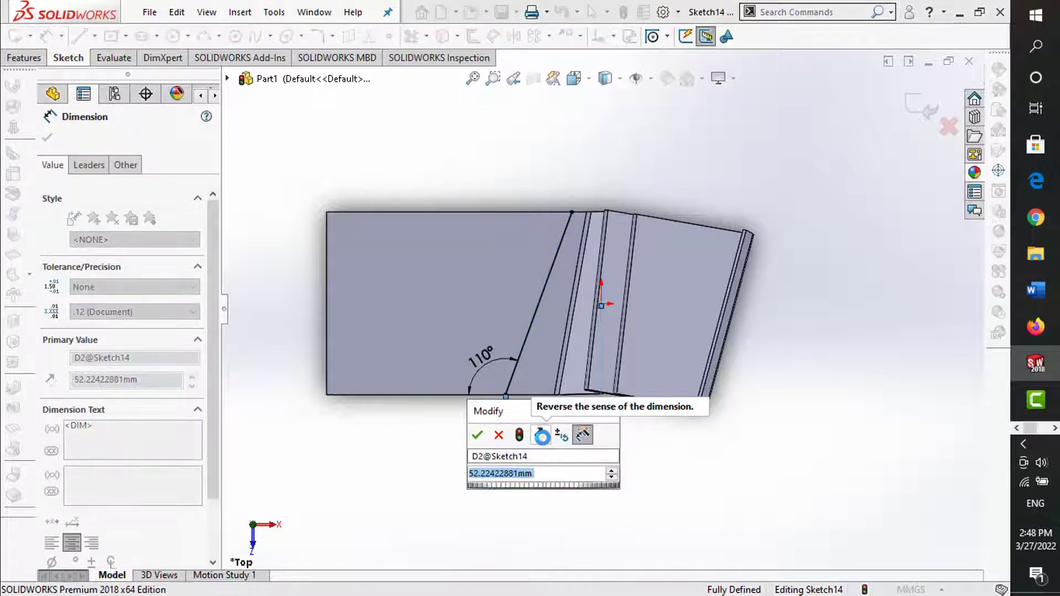
{"action": "type", "text": "40"}
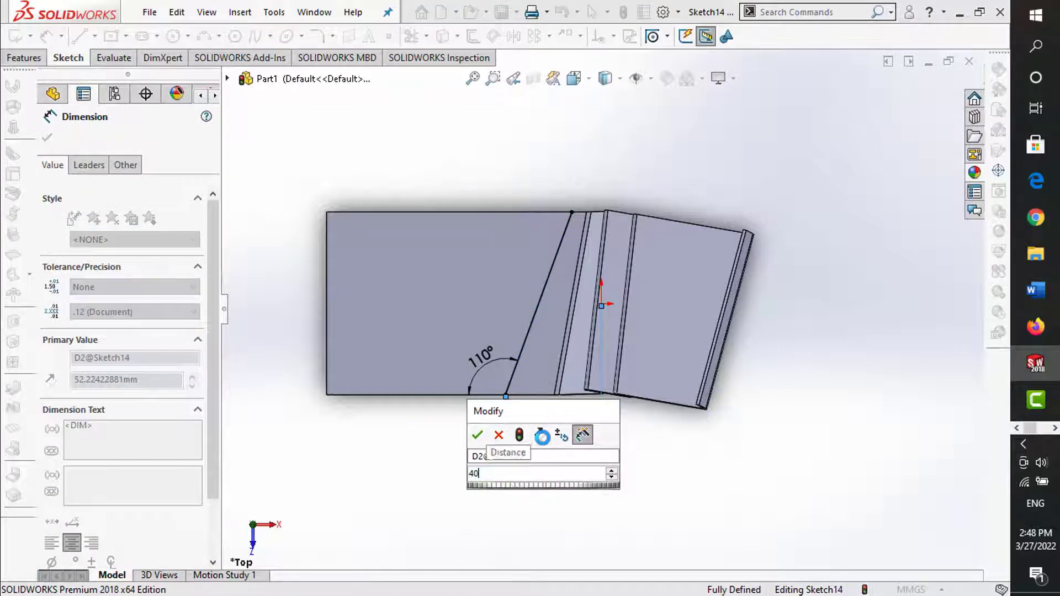
{"action": "key", "text": "Return"}
{"action": "double_click", "coordinate": [556, 427]}
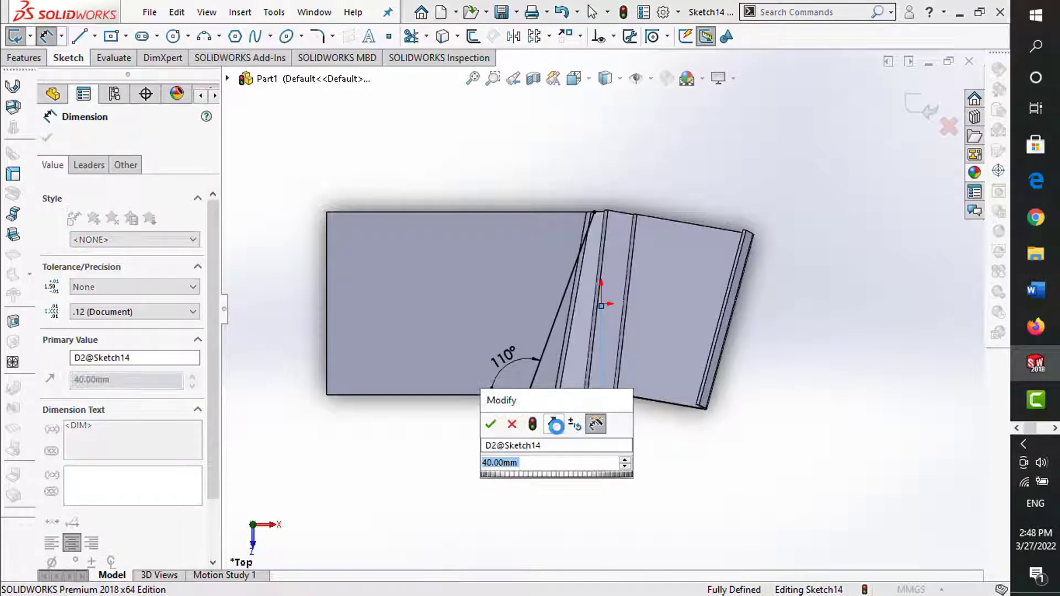
{"action": "type", "text": "50"}
{"action": "key", "text": "Return"}
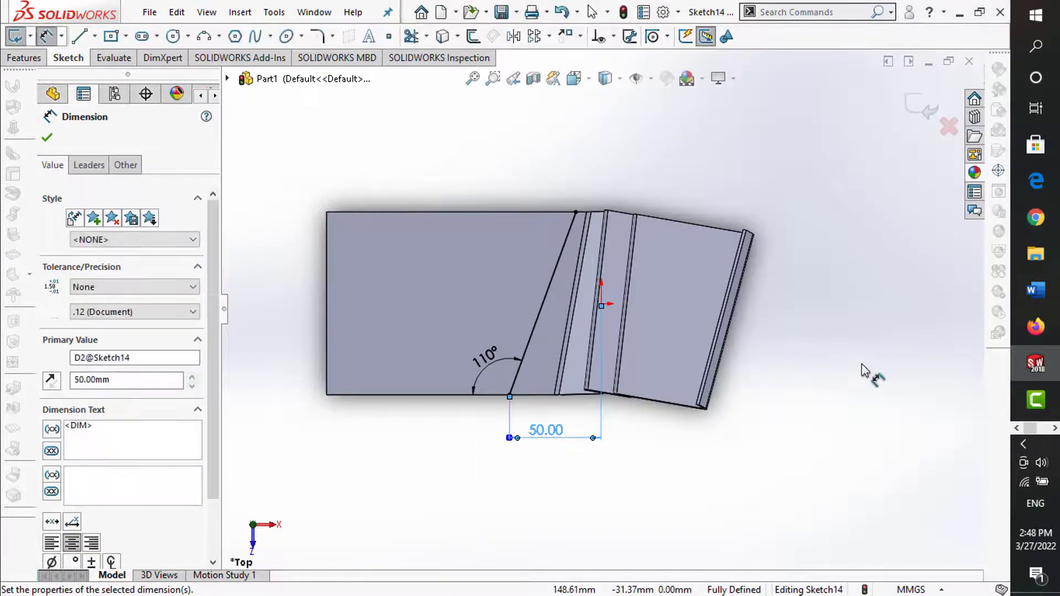
- Bend the plate 60° along the 110° line with the left face fixed and a 2 mm radius
{"action": "left_click", "coordinate": [914, 111]}
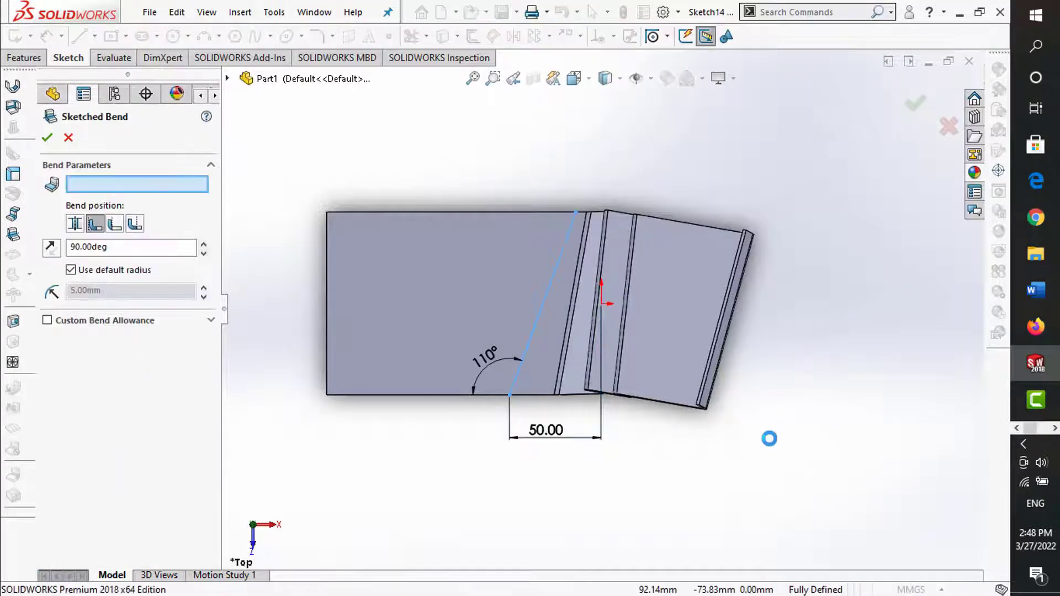
{"action": "middle_click_drag", "start_coordinate": [787, 373], "coordinate": [397, 349]}
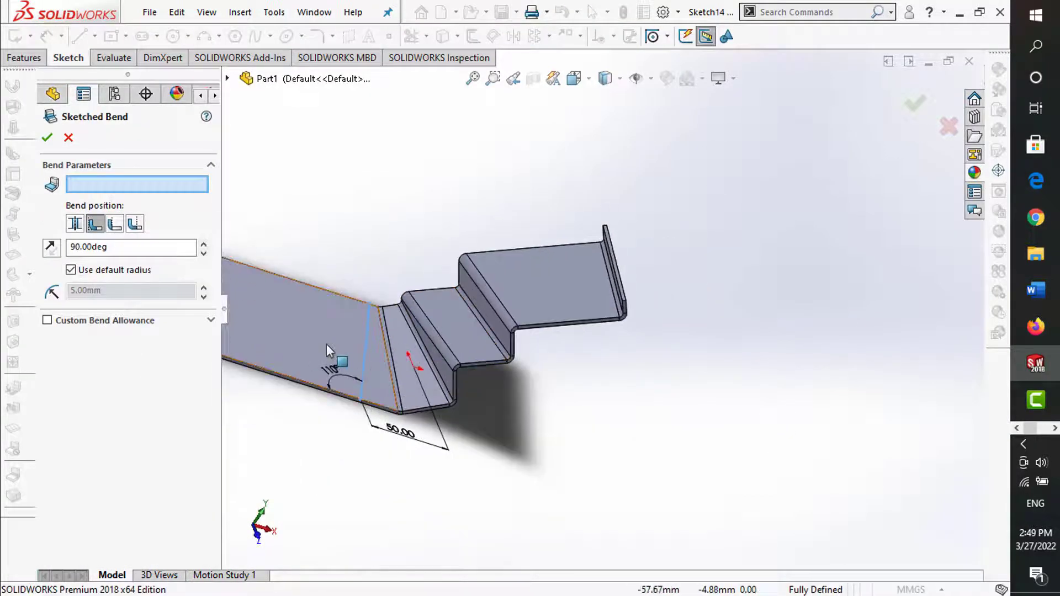
{"action": "left_click", "coordinate": [326, 343]}
{"action": "type", "text": "6"}
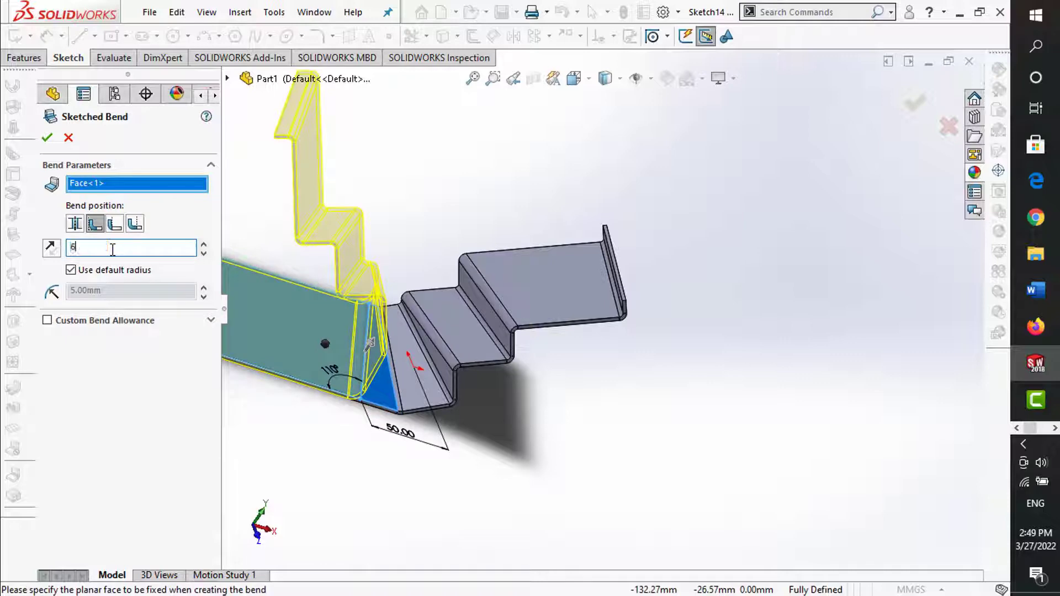
{"action": "type", "text": "0"}
{"action": "key", "text": "Return"}
{"action": "mouse_move", "coordinate": [561, 287]}
{"action": "middle_mouse_down"}
{"action": "mouse_move", "coordinate": [615, 201]}
{"action": "mouse_move", "coordinate": [587, 281]}
{"action": "middle_mouse_up"}
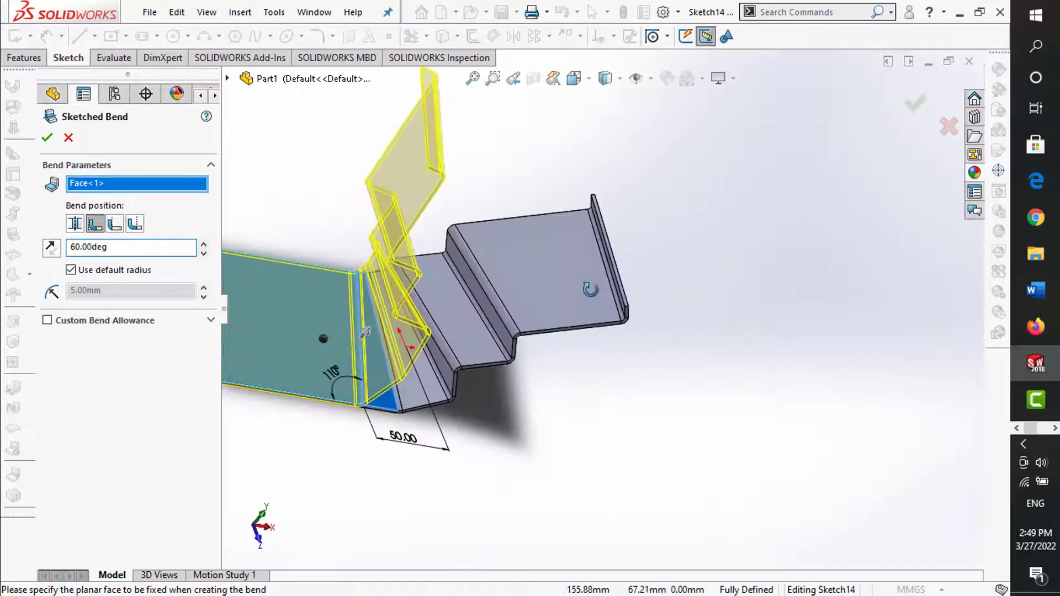
{"action": "left_click", "coordinate": [78, 271]}
{"action": "left_click", "coordinate": [93, 291]}
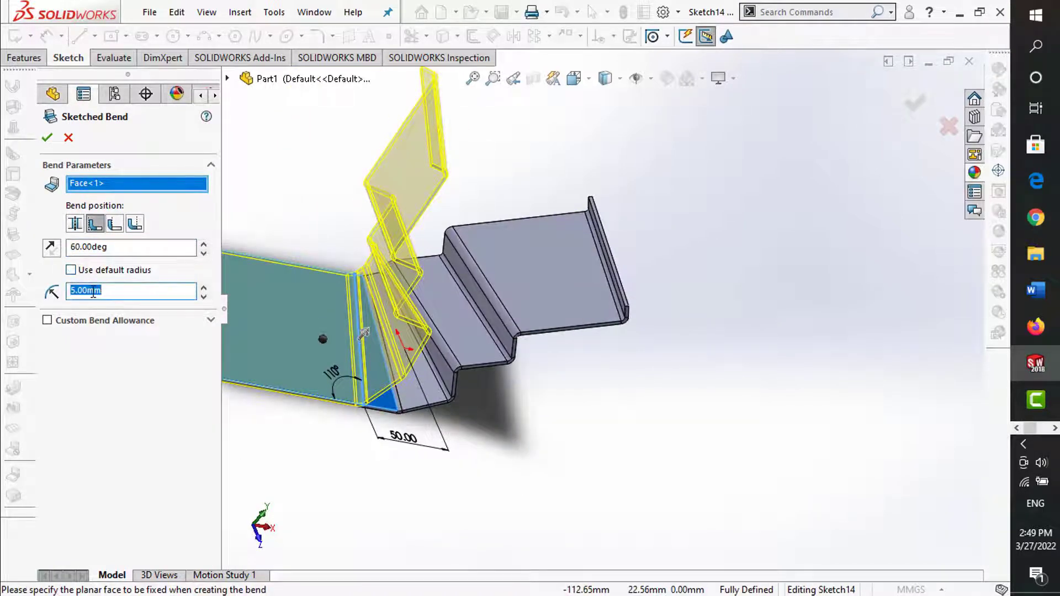
{"action": "type", "text": "2"}
{"action": "key", "text": "Return"}
{"action": "left_click", "coordinate": [908, 106]}
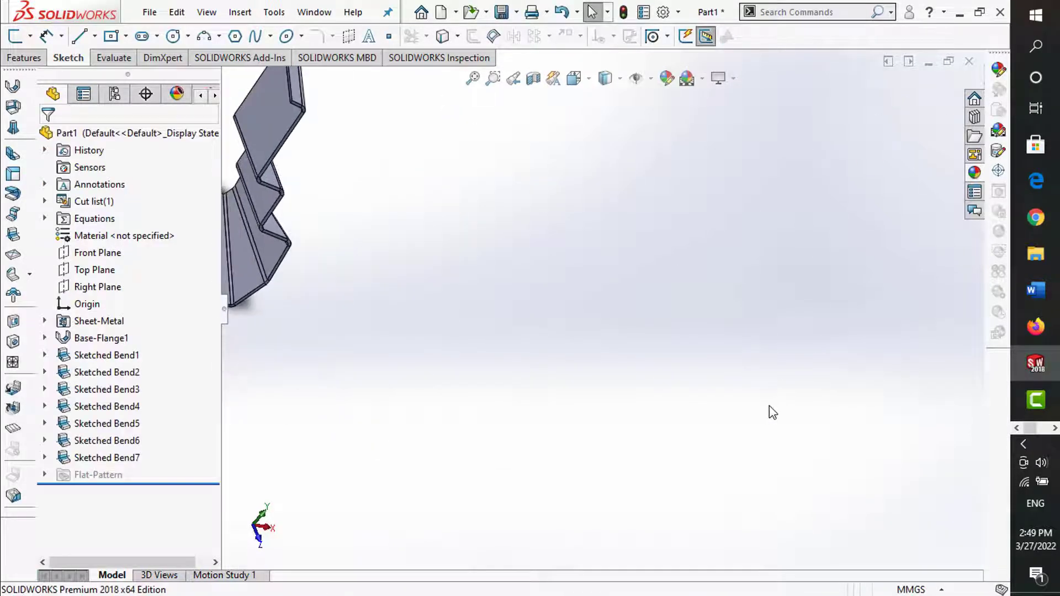
- Sketch a slanted line across the plate's front face
{"action": "key", "text": "f"}
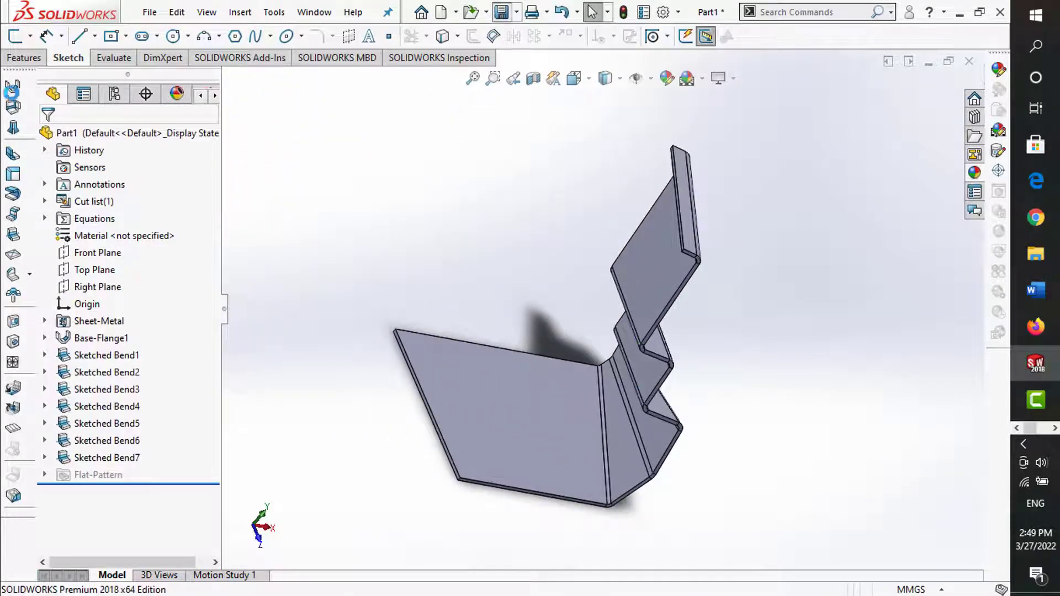
{"action": "left_click", "coordinate": [16, 37]}
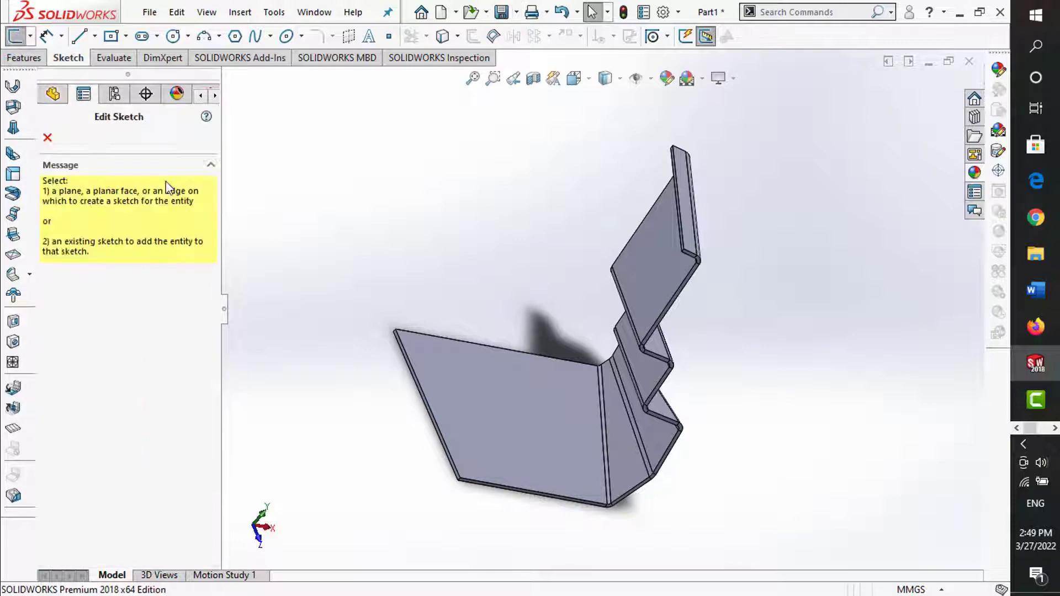
{"action": "left_click", "coordinate": [489, 393]}
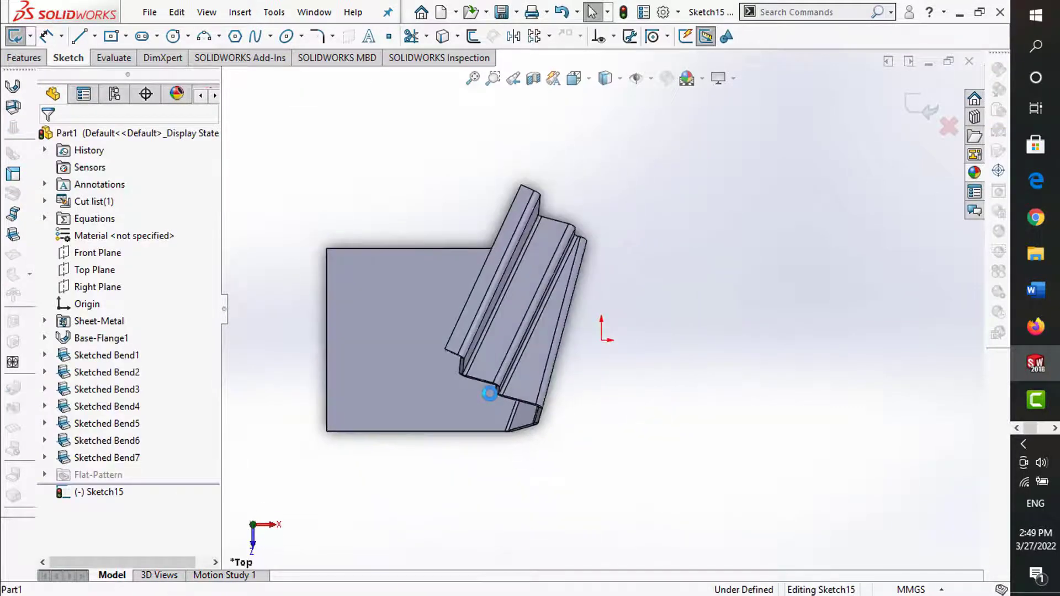
{"action": "left_click", "coordinate": [79, 36]}
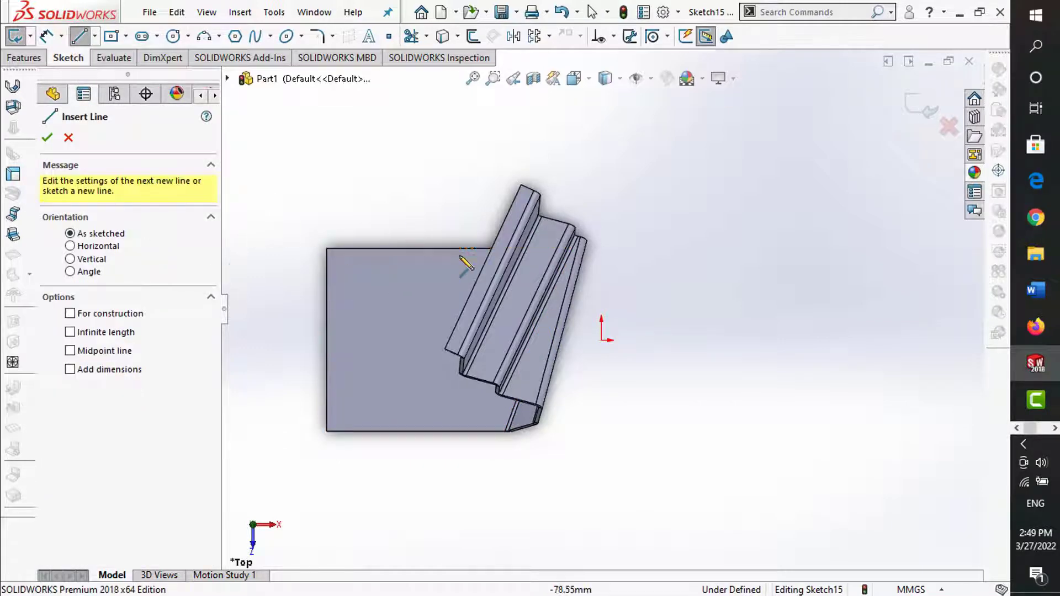
{"action": "left_click", "coordinate": [478, 249]}
{"action": "left_click", "coordinate": [436, 430]}
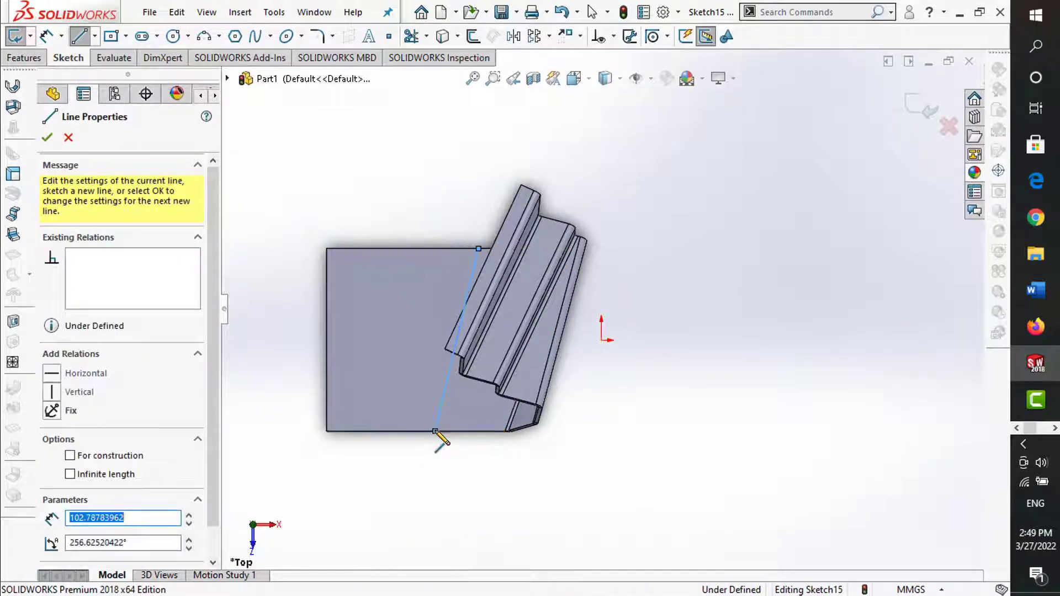
{"action": "key", "text": "Escape"}
- Dimension the line at 120° to the bottom edge
{"action": "left_click", "coordinate": [45, 37]}
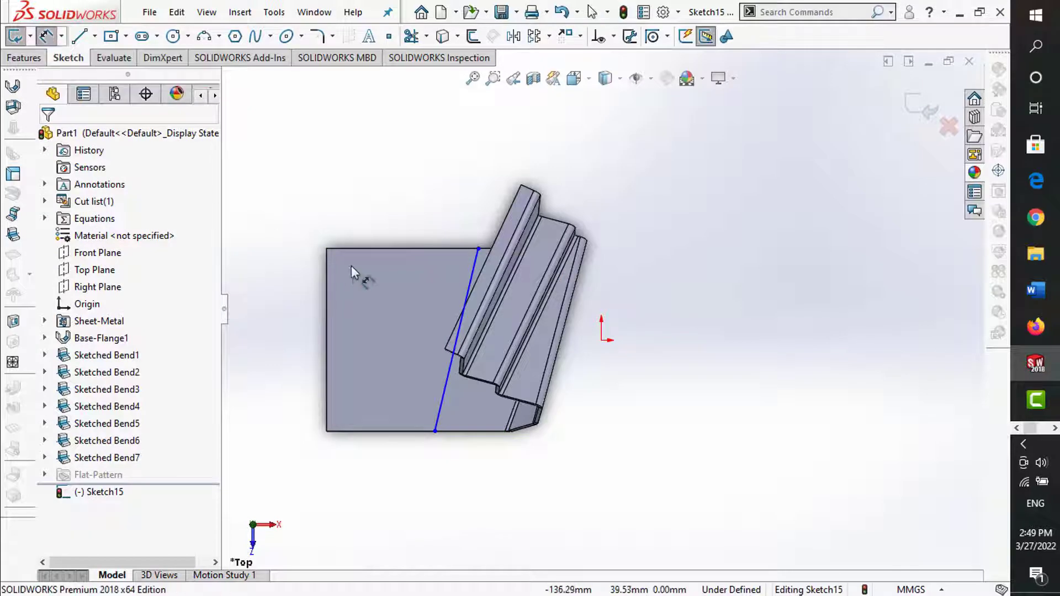
{"action": "left_click", "coordinate": [442, 392]}
{"action": "left_click", "coordinate": [414, 431]}
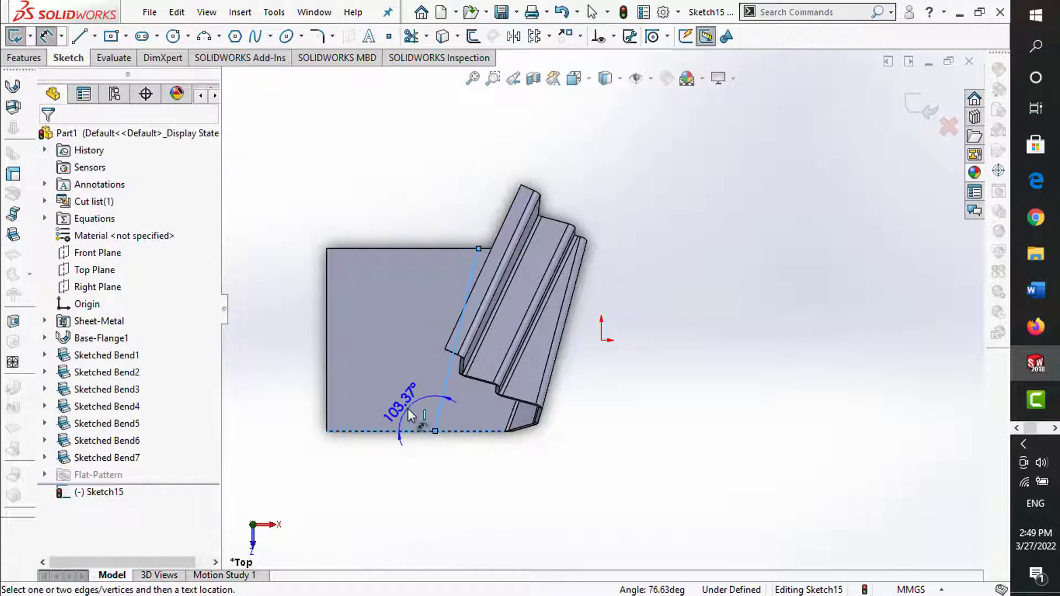
{"action": "type", "text": "120"}
{"action": "key", "text": "Return"}
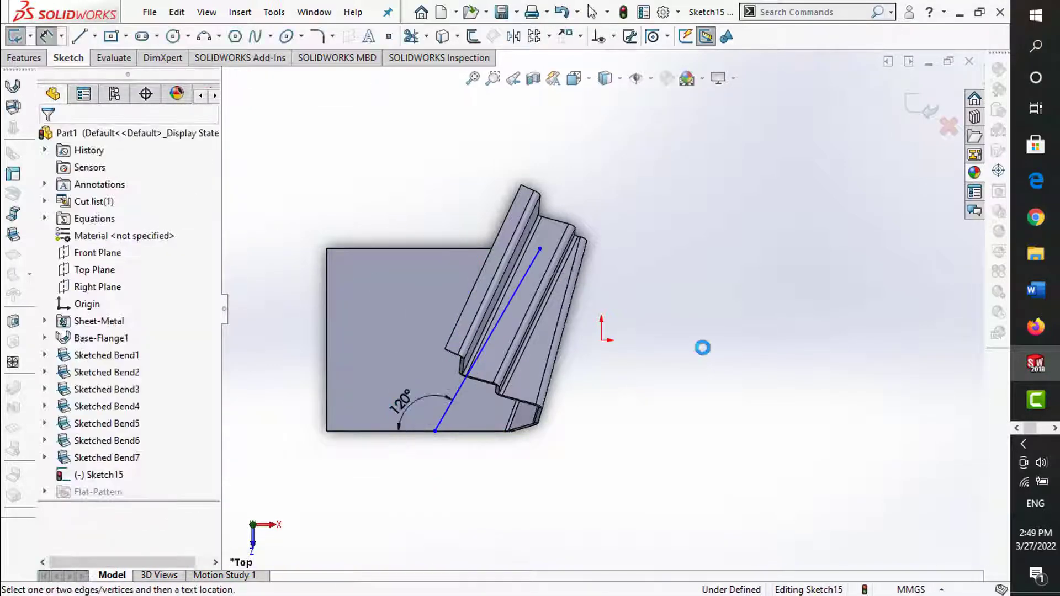
- Dimension the line's bottom end 80 mm from the origin
{"action": "left_click", "coordinate": [435, 431]}
{"action": "left_click", "coordinate": [602, 341]}
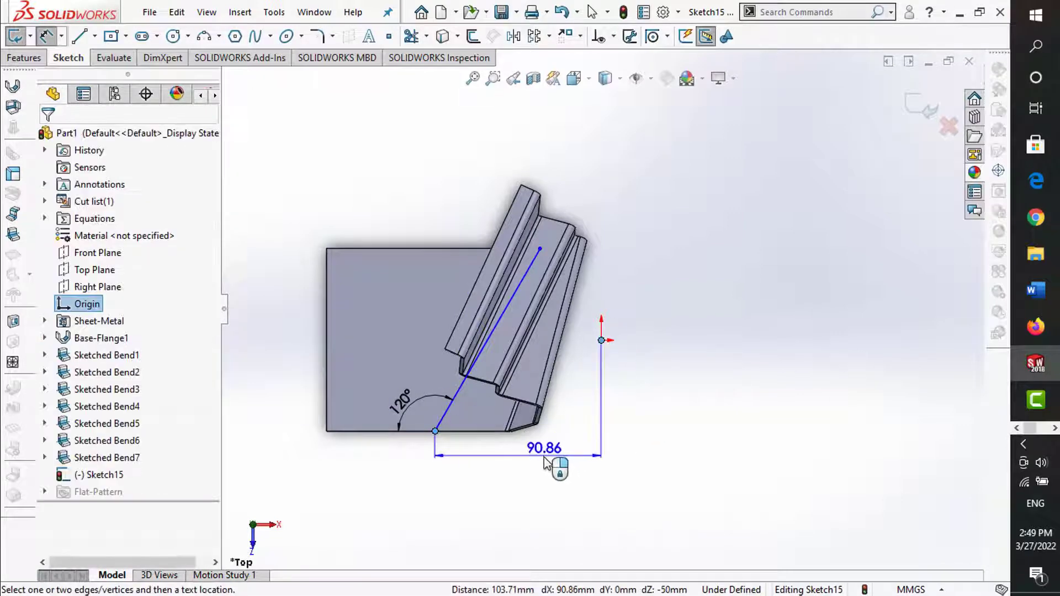
{"action": "left_click", "coordinate": [556, 462]}
{"action": "type", "text": "80"}
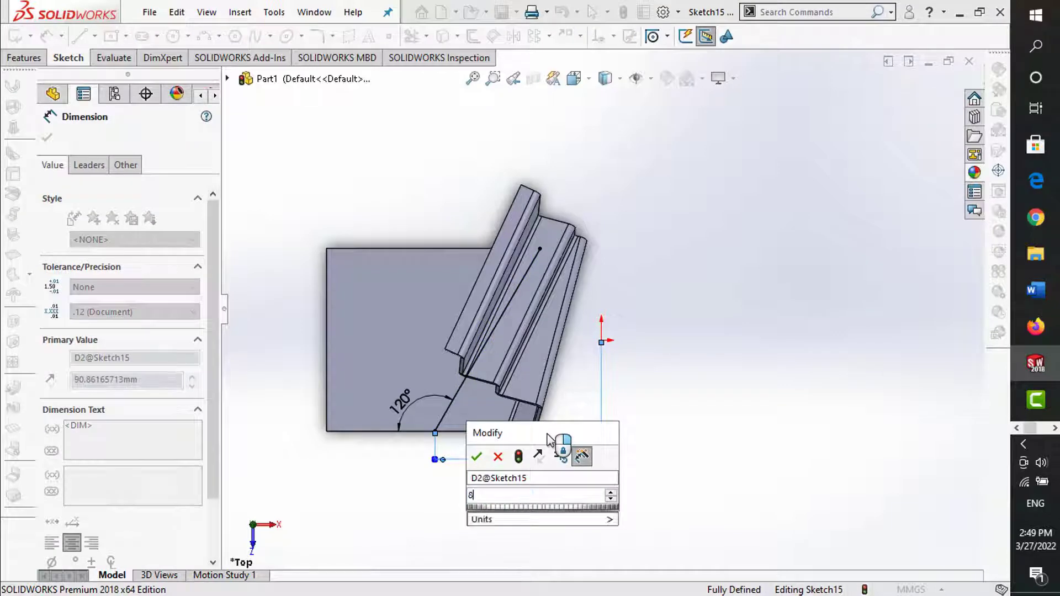
{"action": "key", "text": "Return"}
{"action": "mouse_move", "coordinate": [641, 279]}
{"action": "middle_mouse_down"}
{"action": "mouse_move", "coordinate": [683, 286]}
{"action": "mouse_move", "coordinate": [483, 302]}
{"action": "middle_mouse_up"}
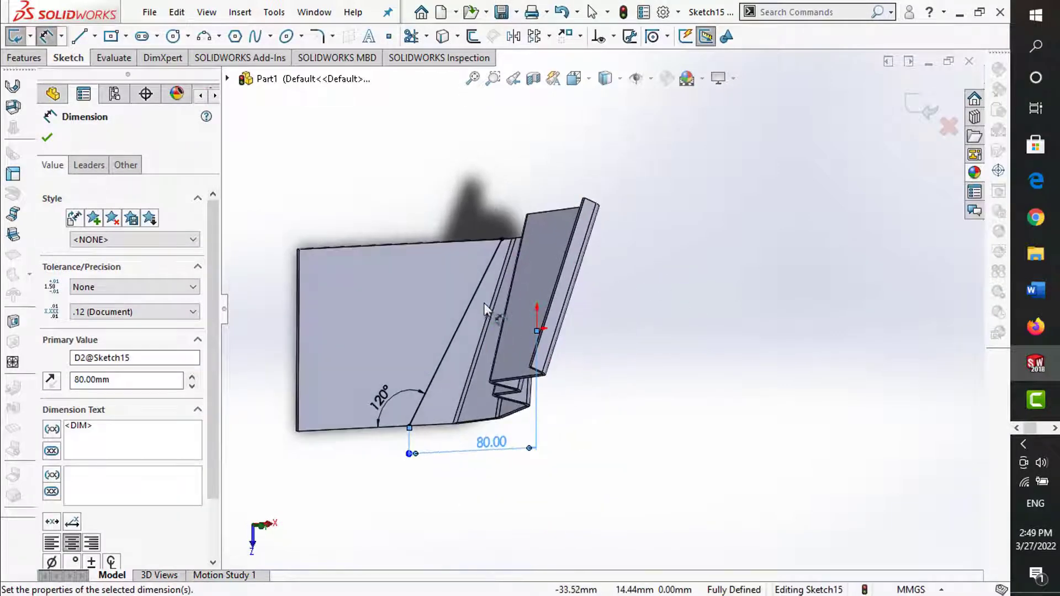
{"action": "scroll", "coordinate": [492, 261], "scroll_direction": "down", "scroll_amount": 3}
{"action": "scroll", "coordinate": [493, 261], "scroll_direction": "up", "scroll_amount": 2}
- Bend the plate 30° along the 120° line with a 2 mm radius
{"action": "key", "text": "Escape"}
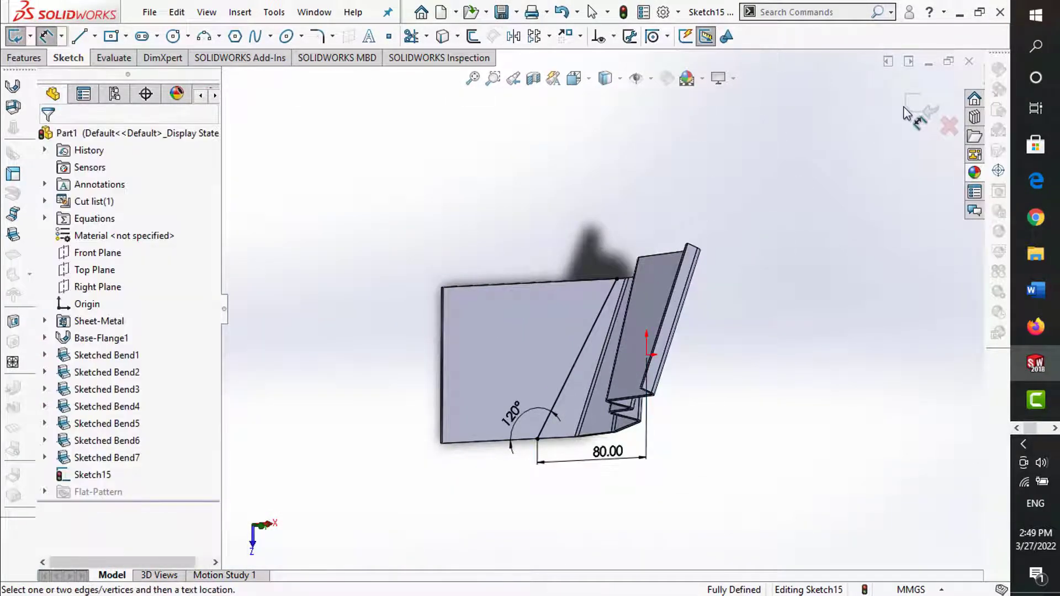
{"action": "right_click_drag", "start_coordinate": [914, 109], "coordinate": [881, 109]}
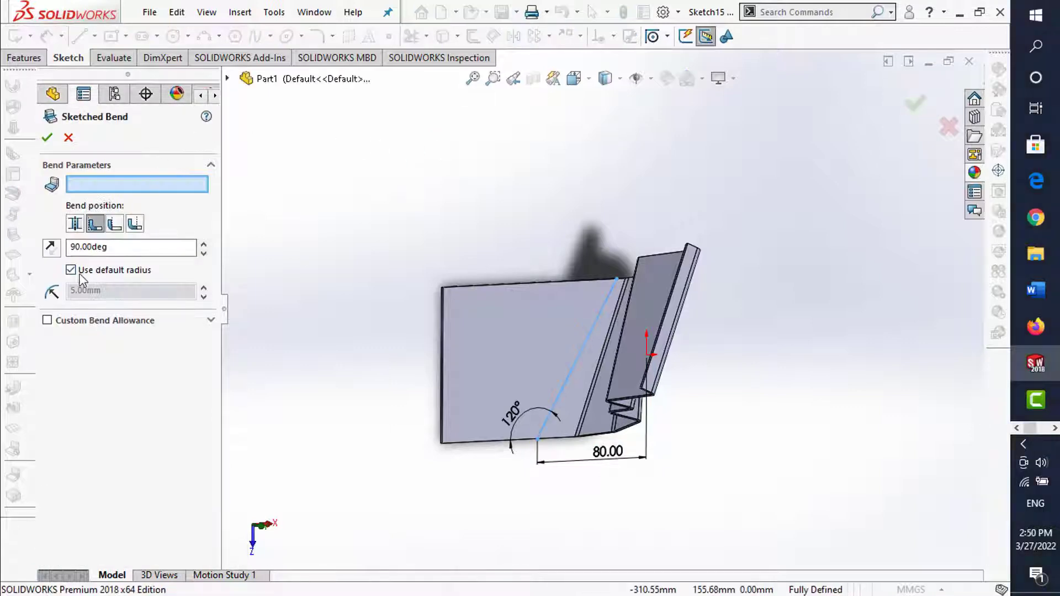
{"action": "left_click", "coordinate": [490, 327]}
{"action": "middle_click_drag", "start_coordinate": [490, 326], "coordinate": [502, 200]}
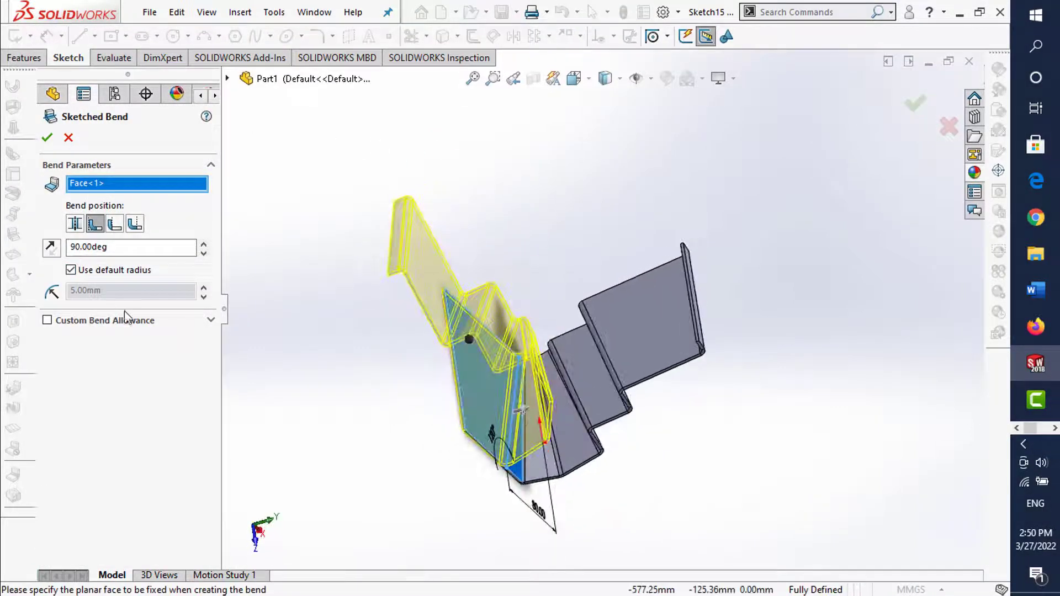
{"action": "left_click", "coordinate": [71, 269]}
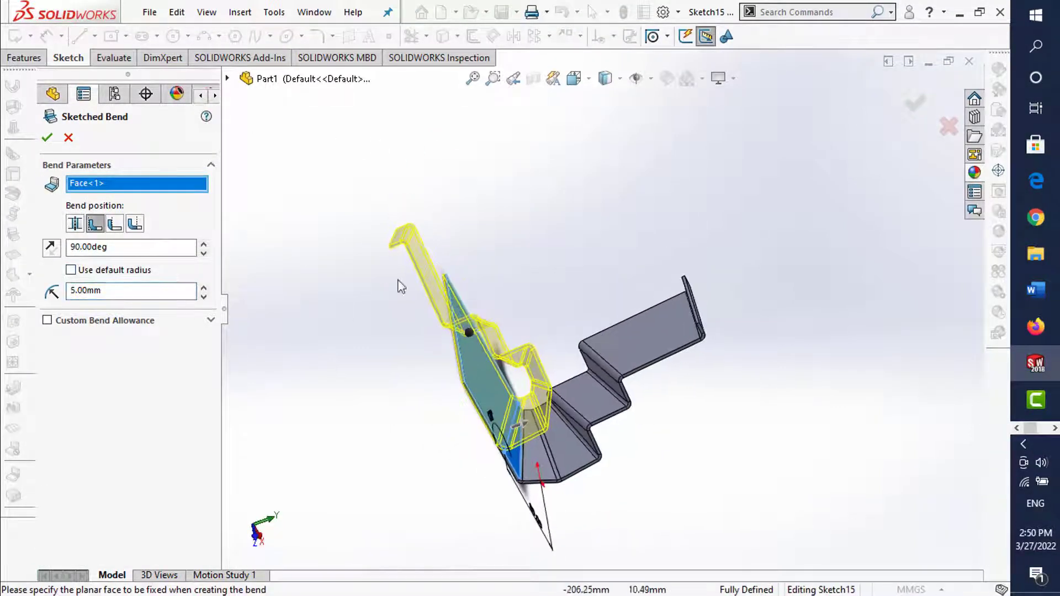
{"action": "type", "text": "2"}
{"action": "key", "text": "Return"}
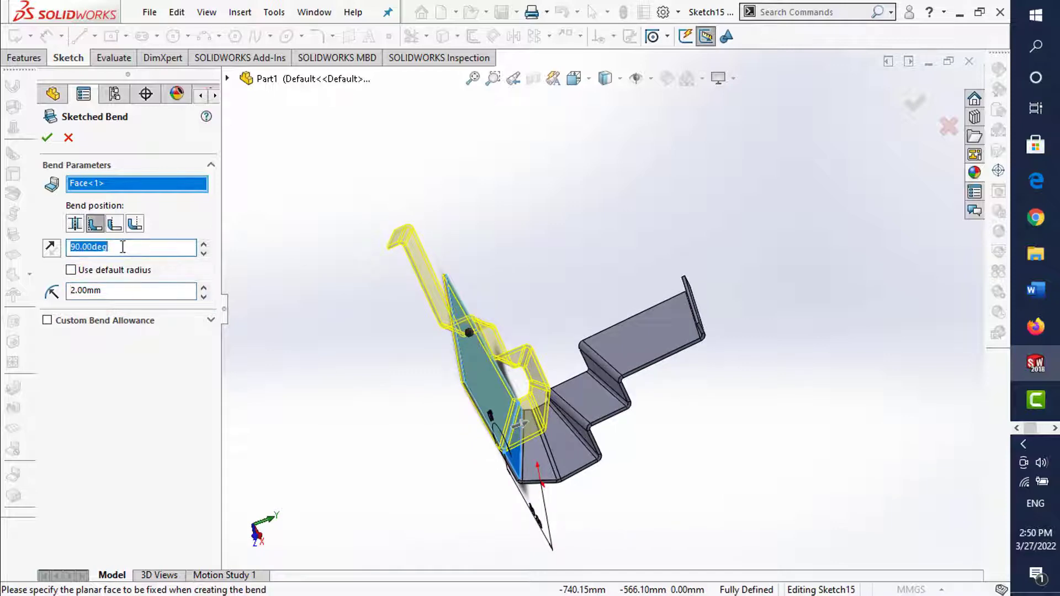
{"action": "type", "text": "30"}
{"action": "key", "text": "Return"}
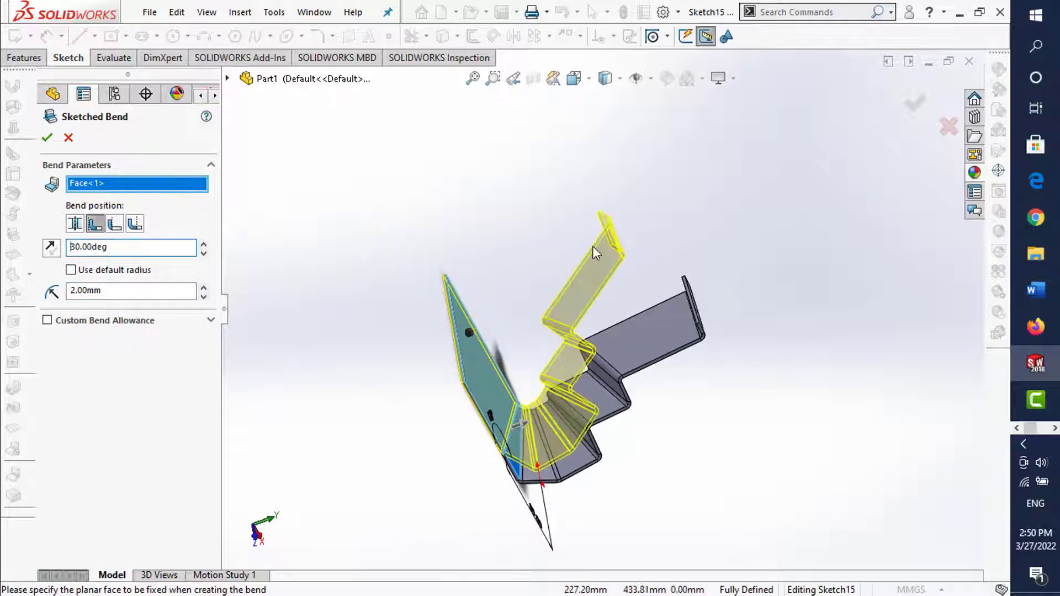
{"action": "mouse_move", "coordinate": [594, 248]}
{"action": "middle_mouse_down"}
{"action": "mouse_move", "coordinate": [574, 293]}
{"action": "mouse_move", "coordinate": [764, 235]}
{"action": "middle_mouse_up"}
{"action": "left_click", "coordinate": [916, 110]}
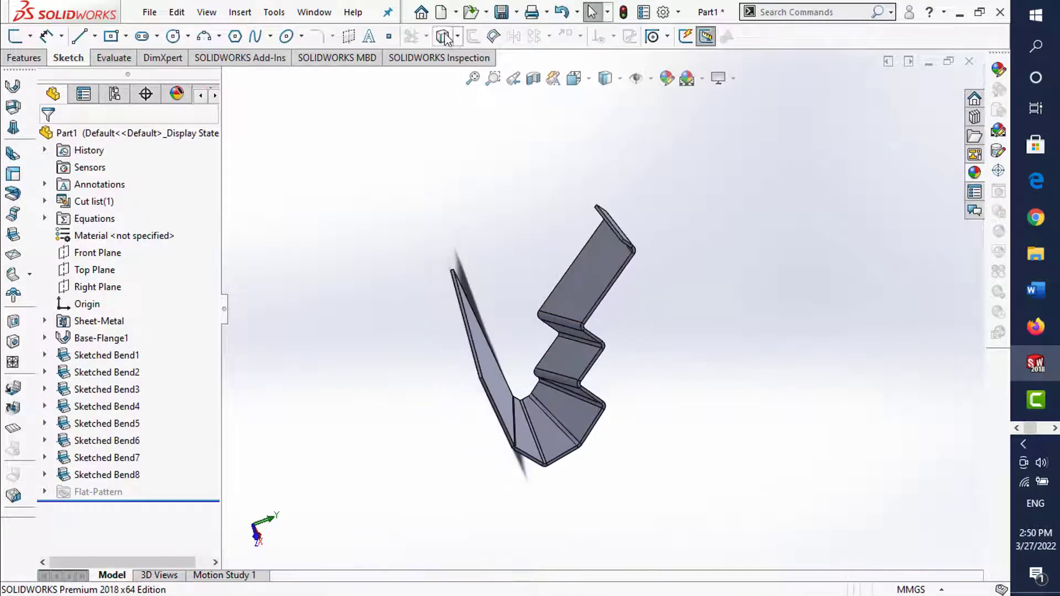
- Start a sketch on the bent part's face and draw a new bend line across it
{"action": "mouse_move", "coordinate": [529, 334]}
{"action": "middle_mouse_down"}
{"action": "mouse_move", "coordinate": [504, 303]}
{"action": "mouse_move", "coordinate": [530, 366]}
{"action": "mouse_move", "coordinate": [535, 359]}
{"action": "mouse_move", "coordinate": [520, 370]}
{"action": "mouse_move", "coordinate": [532, 359]}
{"action": "mouse_move", "coordinate": [558, 367]}
{"action": "middle_mouse_up"}
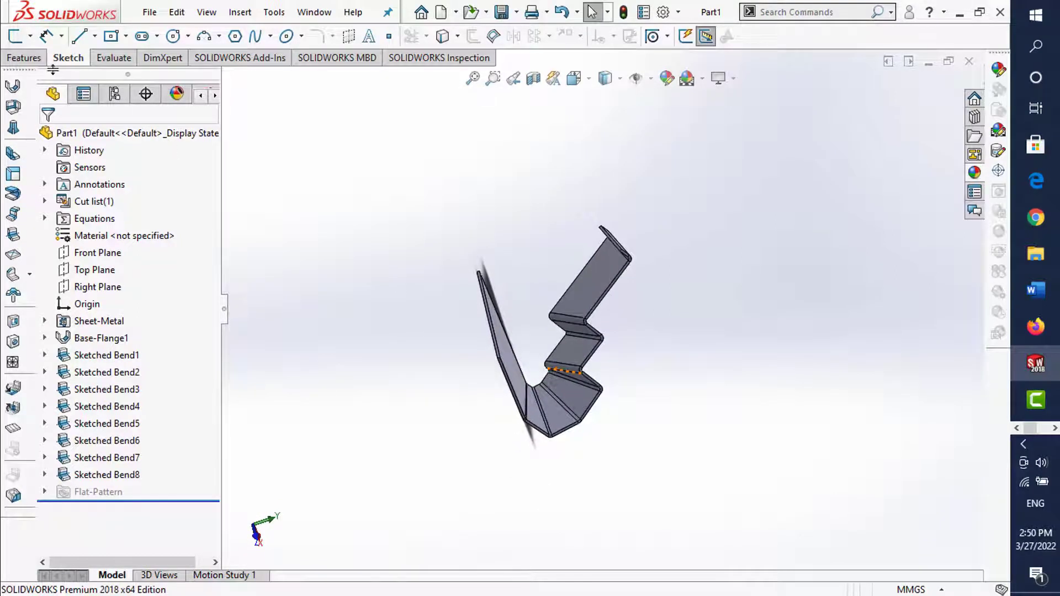
{"action": "left_click", "coordinate": [16, 39]}
{"action": "left_click", "coordinate": [508, 326]}
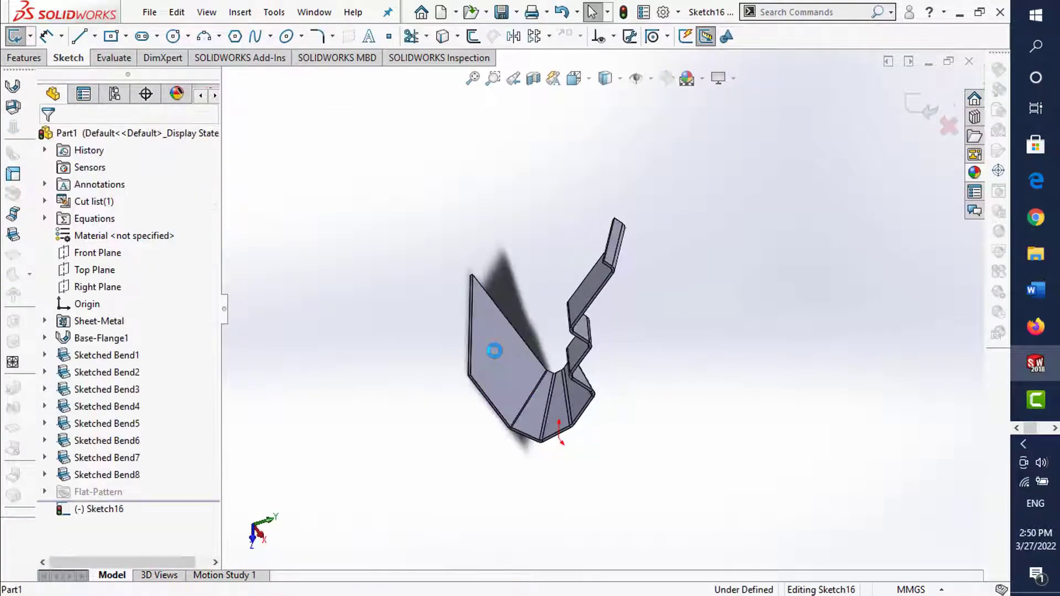
{"action": "left_click", "coordinate": [79, 37]}
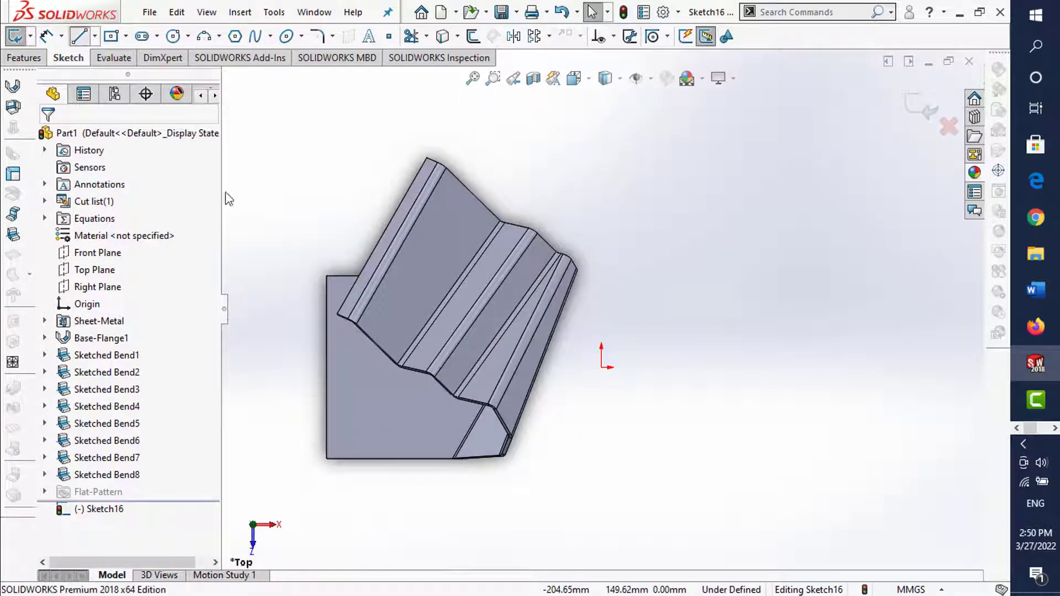
{"action": "left_click_drag", "start_coordinate": [418, 276], "coordinate": [374, 459]}
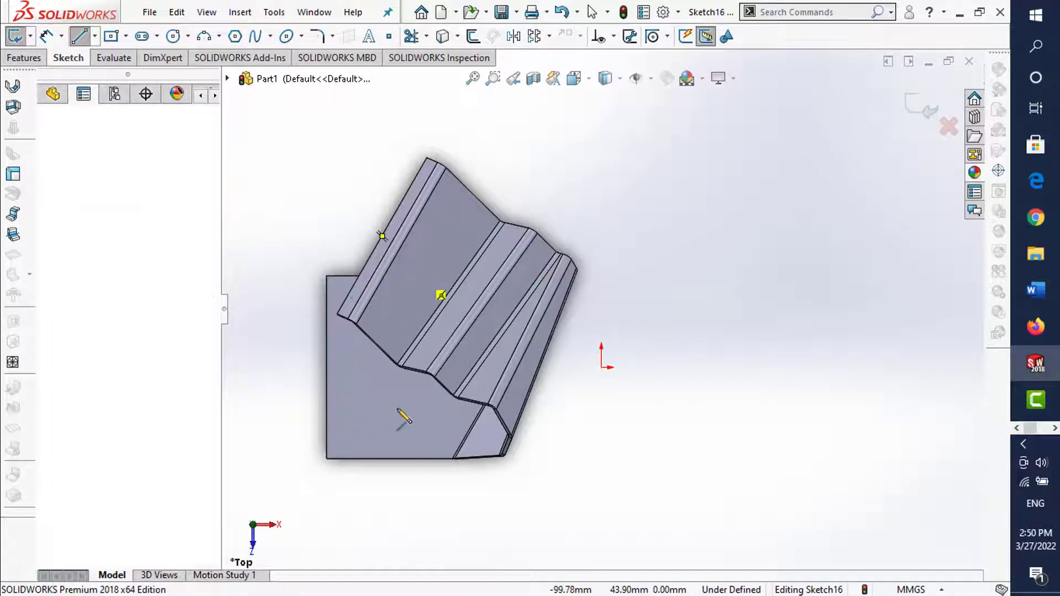
{"action": "key", "text": "Escape"}
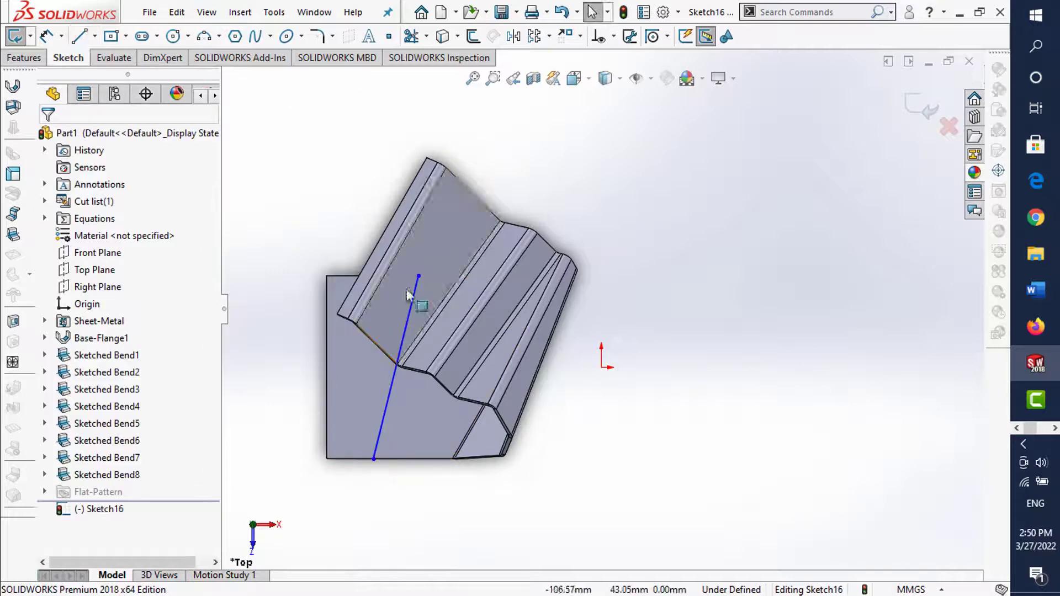
- Dimension the new line at 55° to the face's bottom edge
{"action": "left_click", "coordinate": [49, 36]}
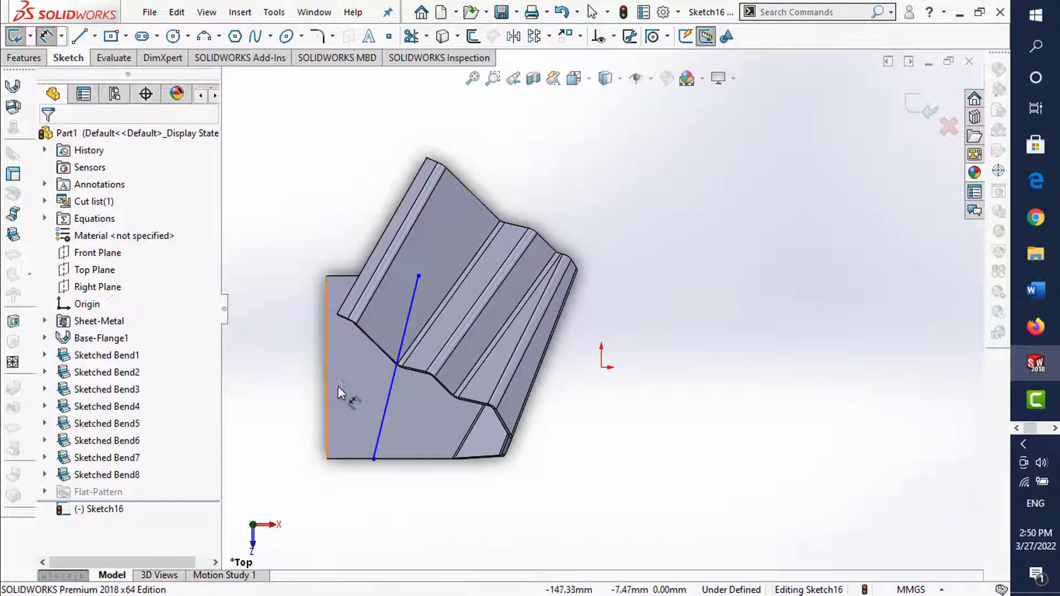
{"action": "left_click", "coordinate": [389, 397]}
{"action": "left_click", "coordinate": [340, 276]}
{"action": "left_click", "coordinate": [348, 332]}
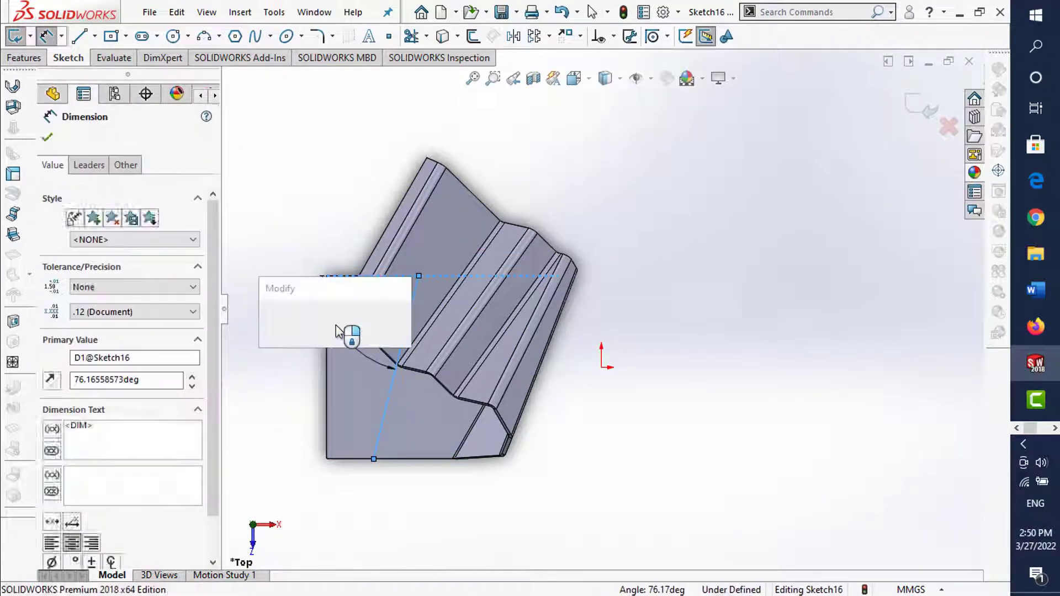
{"action": "type", "text": "55"}
{"action": "key", "text": "Return"}
{"action": "left_click", "coordinate": [689, 219]}
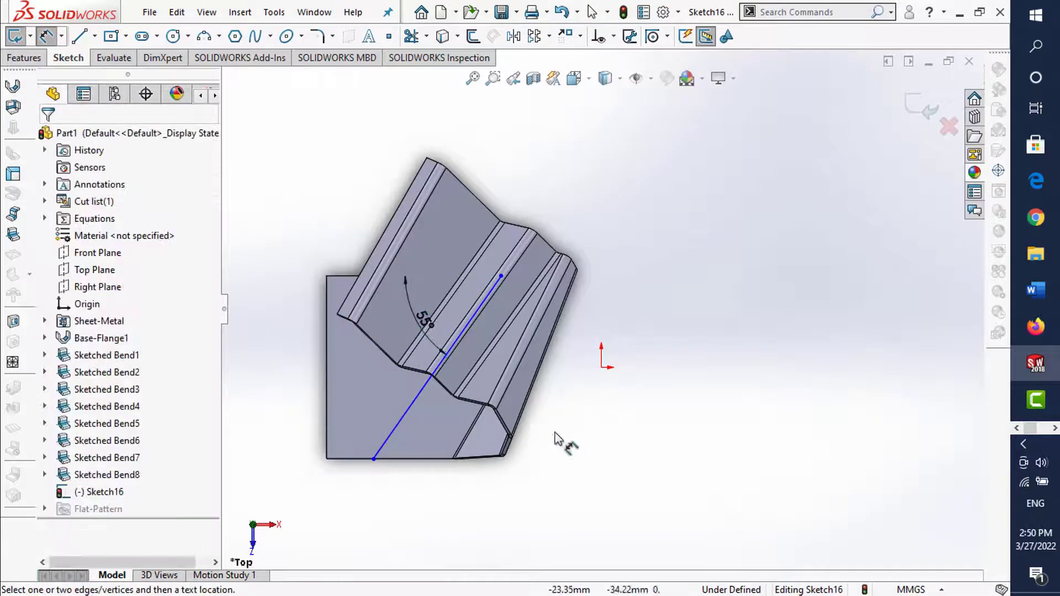
- Dimension the line's bottom endpoint 100 mm from the origin and launch Sketched Bend
{"action": "left_click", "coordinate": [374, 459]}
{"action": "left_click", "coordinate": [601, 367]}
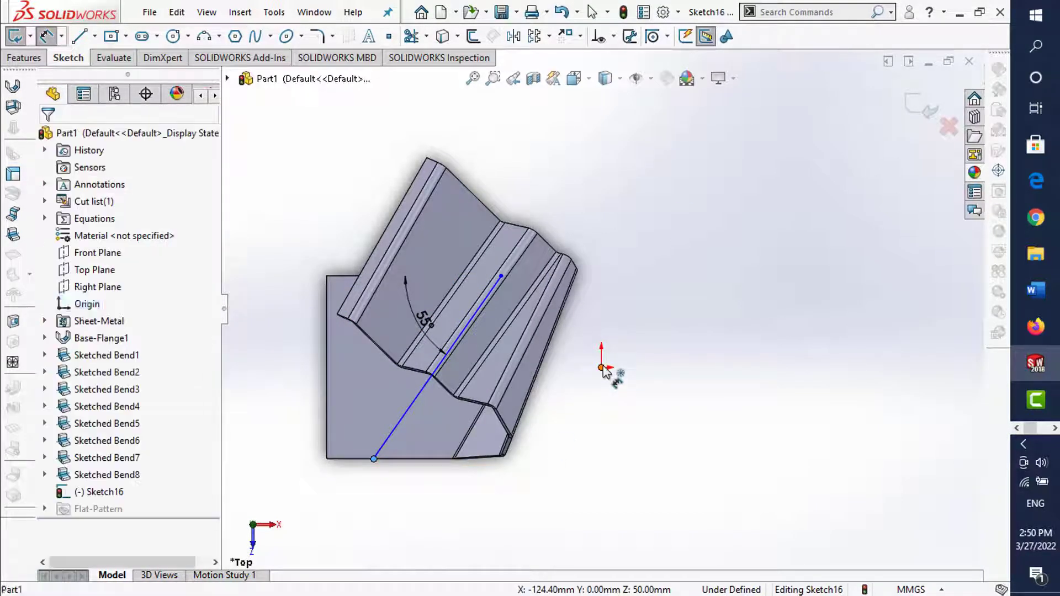
{"action": "left_click", "coordinate": [523, 523]}
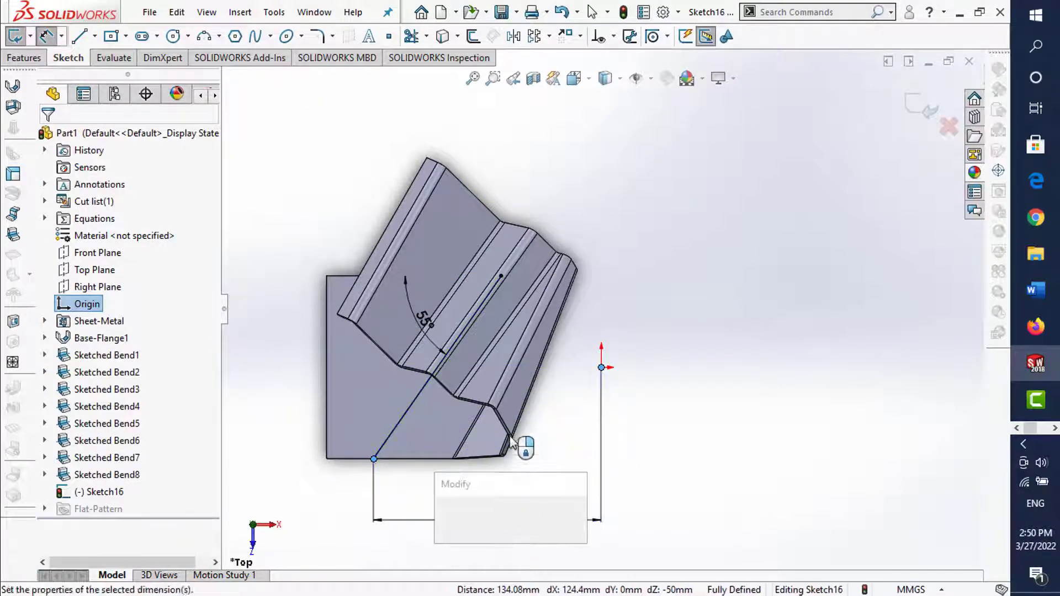
{"action": "type", "text": "80"}
{"action": "key", "text": "Return"}
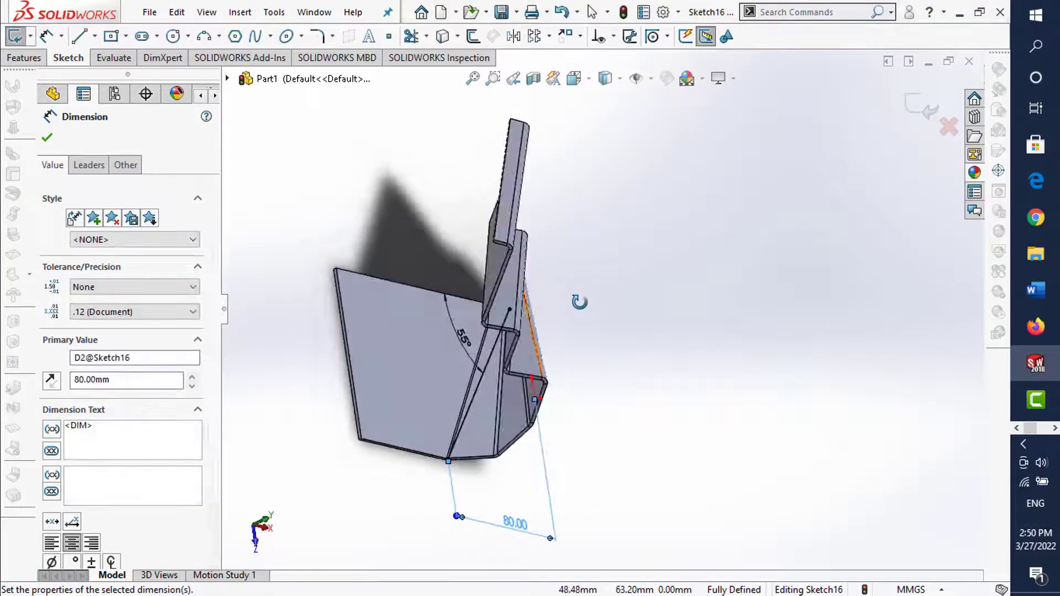
{"action": "double_click", "coordinate": [515, 523]}
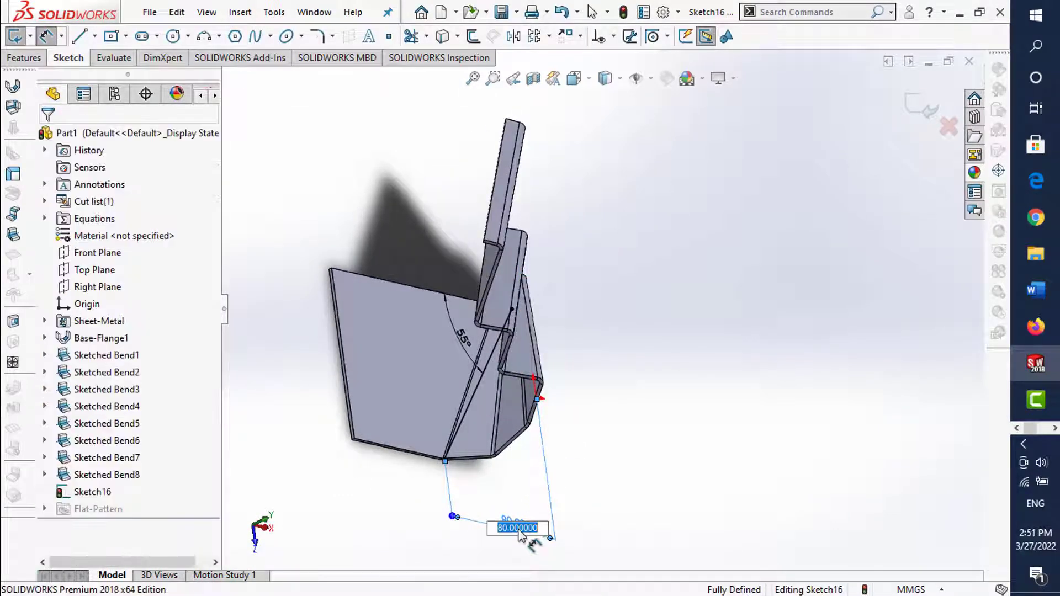
{"action": "type", "text": "100"}
{"action": "key", "text": "Return"}
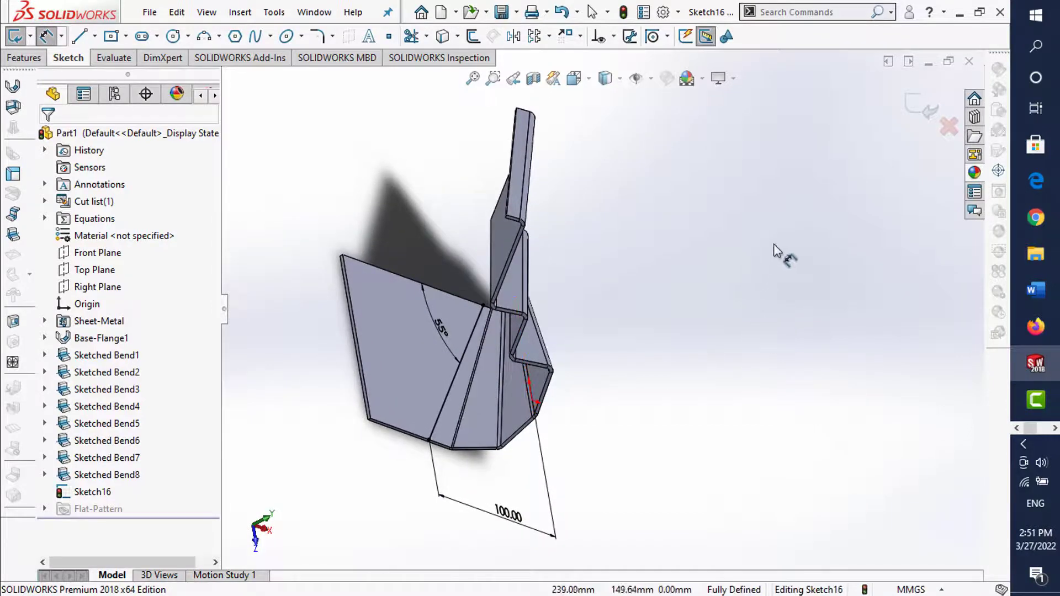
{"action": "left_click", "coordinate": [931, 110]}
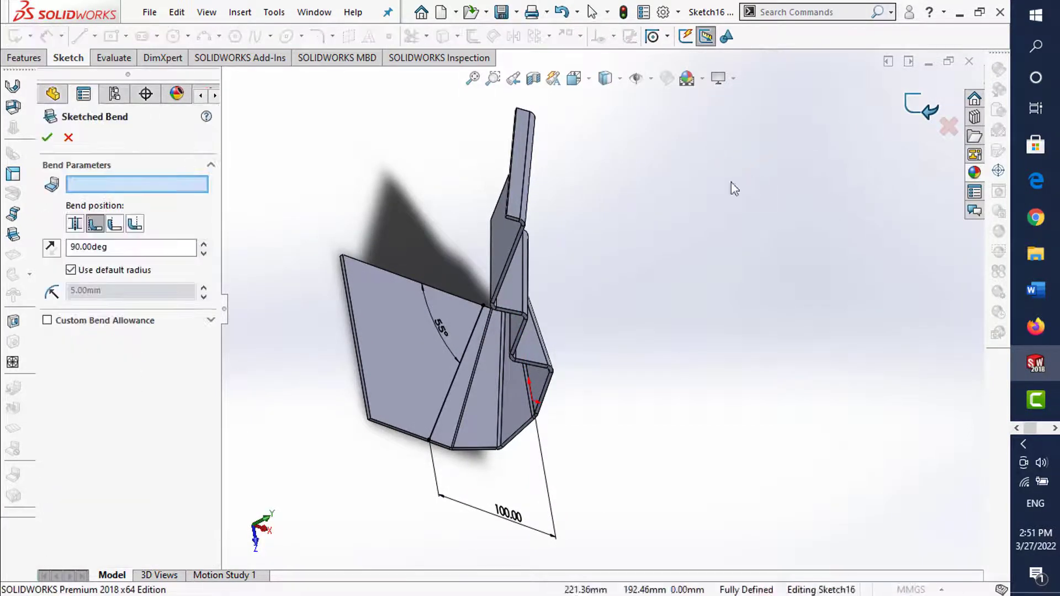
- Pick the fixed face, use a custom 2 mm bend radius, and flip the bend direction
{"action": "left_click", "coordinate": [385, 315]}
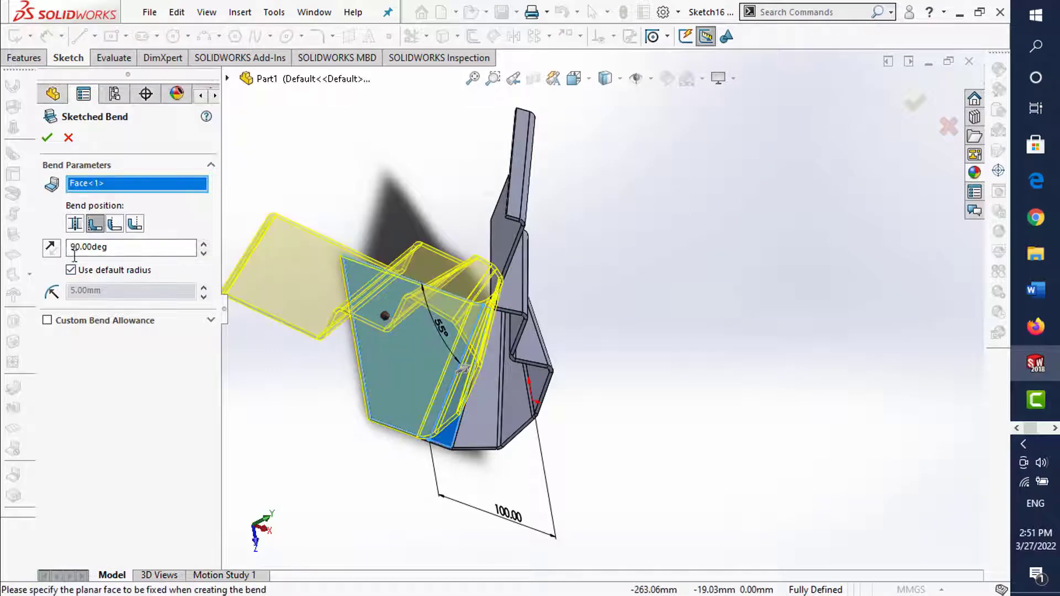
{"action": "left_click", "coordinate": [78, 273]}
{"action": "key", "text": "Return"}
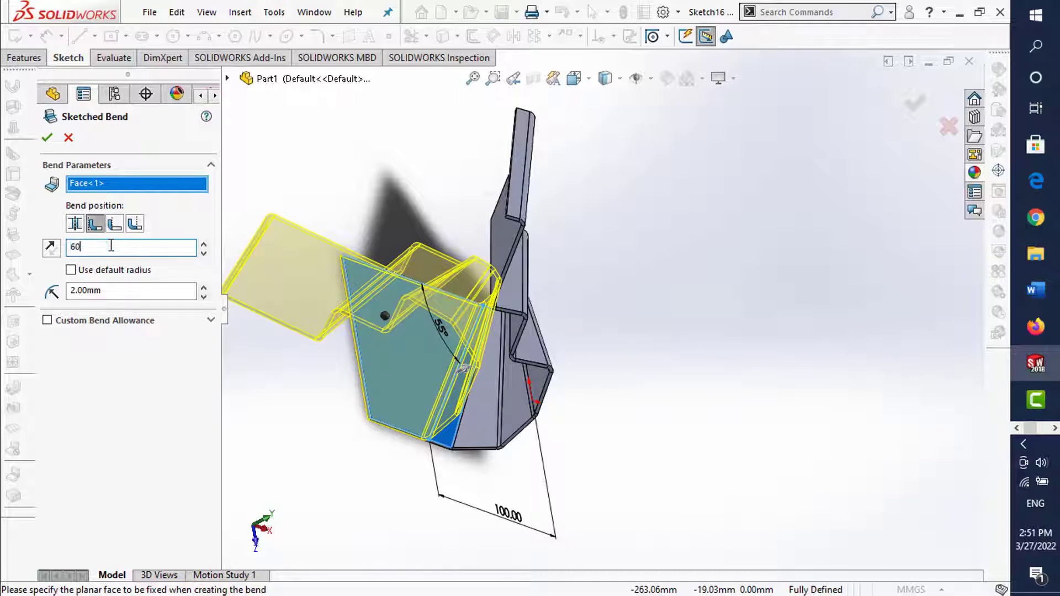
{"action": "key", "text": "Return"}
{"action": "mouse_move", "coordinate": [584, 286]}
{"action": "middle_mouse_down"}
{"action": "mouse_move", "coordinate": [634, 201]}
{"action": "mouse_move", "coordinate": [617, 180]}
{"action": "mouse_move", "coordinate": [33, 345]}
{"action": "middle_mouse_up"}
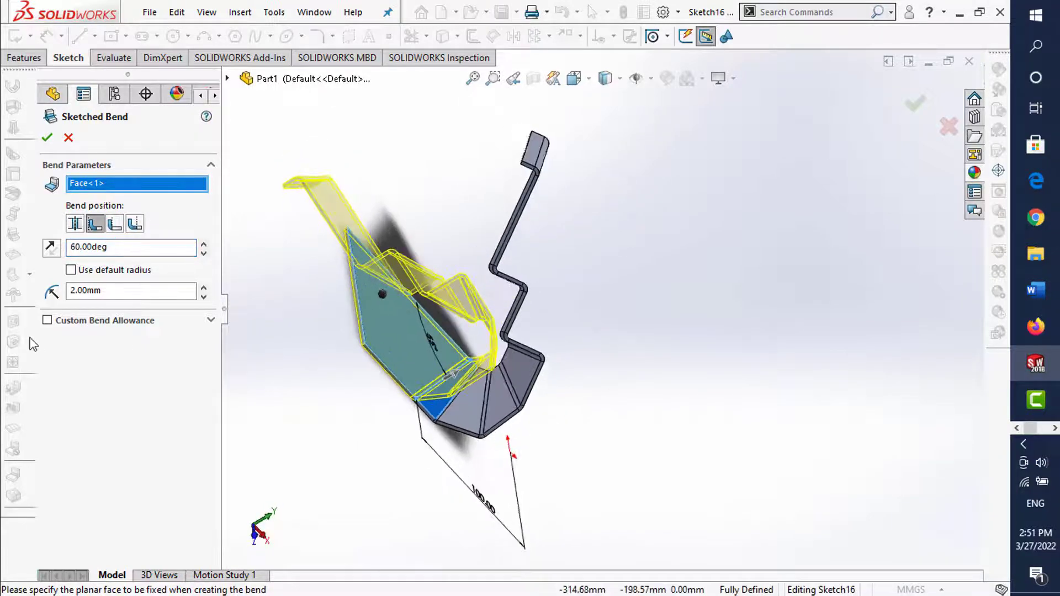
{"action": "left_click", "coordinate": [51, 250]}
{"action": "mouse_move", "coordinate": [383, 271]}
{"action": "middle_mouse_down"}
{"action": "mouse_move", "coordinate": [390, 318]}
{"action": "mouse_move", "coordinate": [415, 339]}
{"action": "middle_mouse_up"}
{"action": "middle_click_drag", "start_coordinate": [424, 266], "coordinate": [451, 269]}
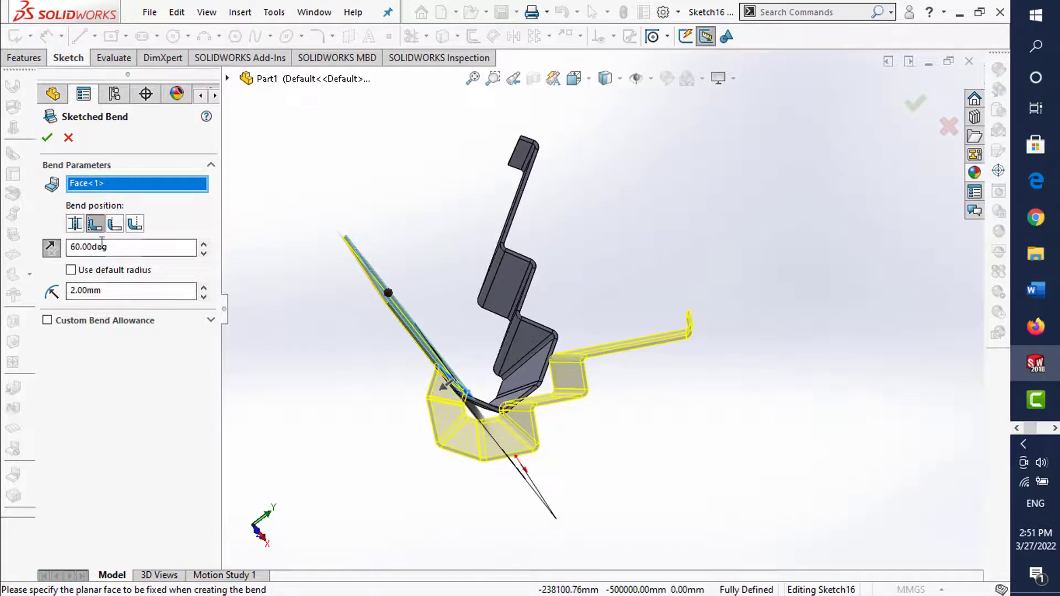
{"action": "type", "text": "30"}
- Try bend angles of 30° and 90°, then settle on 120°
{"action": "key", "text": "Return"}
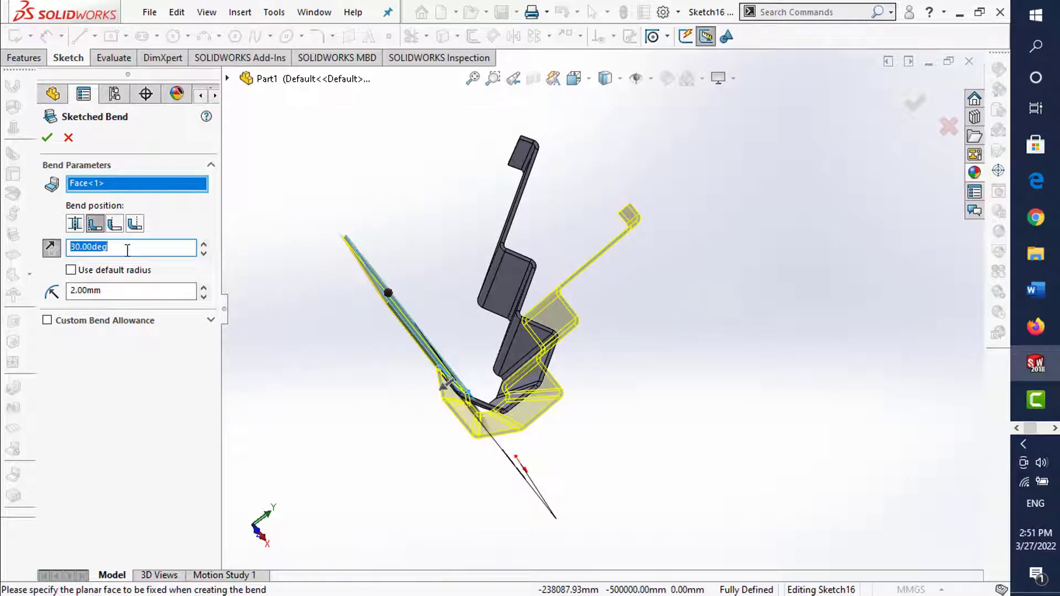
{"action": "key", "text": "Return"}
{"action": "mouse_move", "coordinate": [621, 269]}
{"action": "middle_mouse_down"}
{"action": "mouse_move", "coordinate": [674, 334]}
{"action": "mouse_move", "coordinate": [582, 220]}
{"action": "mouse_move", "coordinate": [611, 239]}
{"action": "middle_mouse_up"}
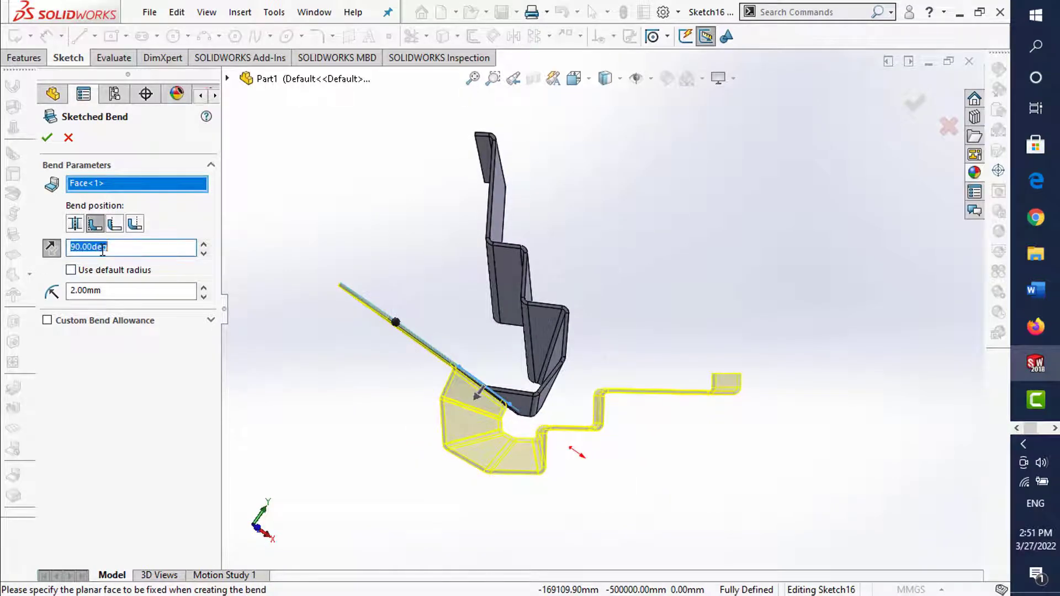
{"action": "type", "text": "0"}
{"action": "key", "text": "Return"}
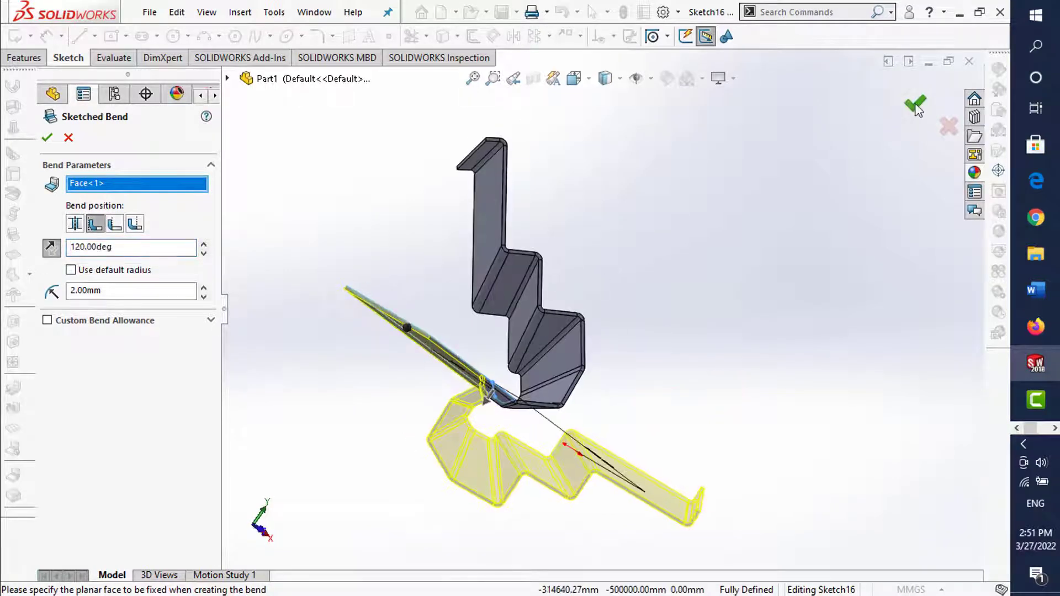
{"action": "mouse_move", "coordinate": [606, 393]}
{"action": "middle_mouse_down"}
{"action": "mouse_move", "coordinate": [544, 355]}
{"action": "mouse_move", "coordinate": [650, 395]}
{"action": "middle_mouse_up"}
- Reopen Sketched Bend9 with Edit Feature and confirm it to rebuild the part
{"action": "left_click", "coordinate": [107, 491]}
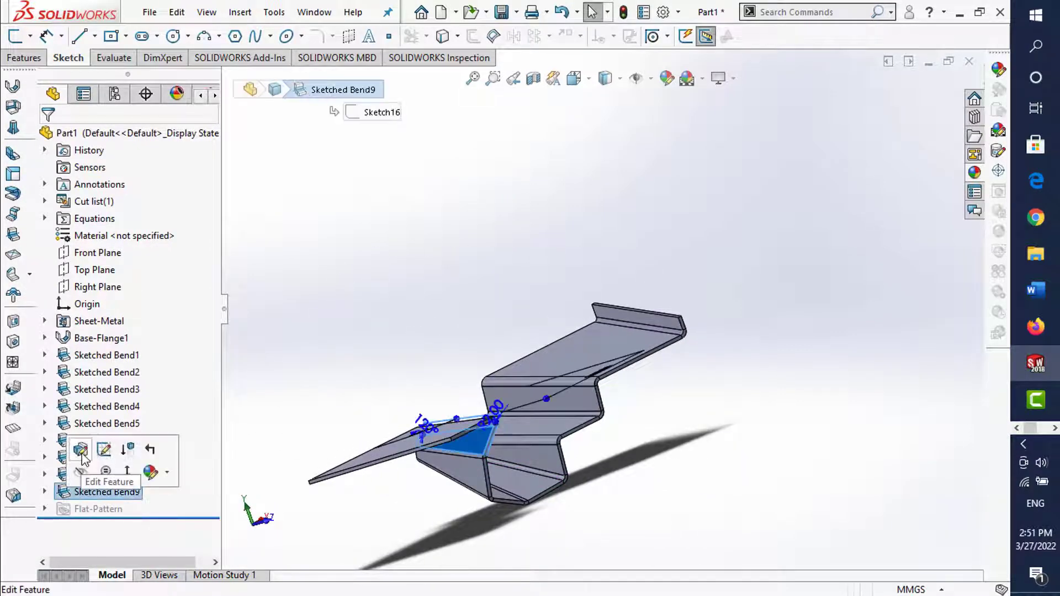
{"action": "left_click", "coordinate": [103, 470]}
{"action": "left_click", "coordinate": [47, 138]}
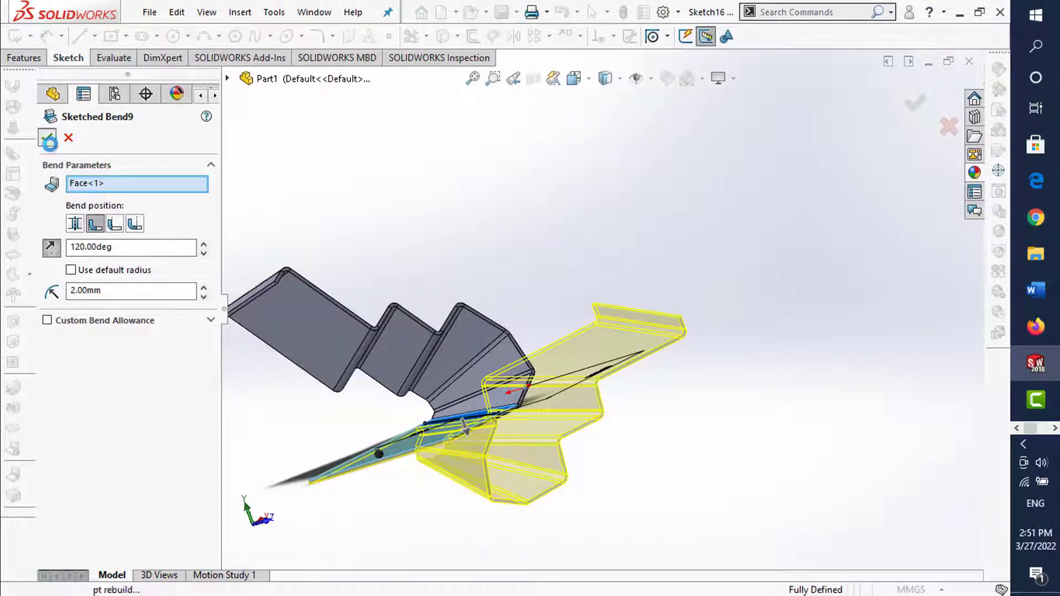
{"action": "middle_click_drag", "start_coordinate": [542, 439], "coordinate": [528, 486]}
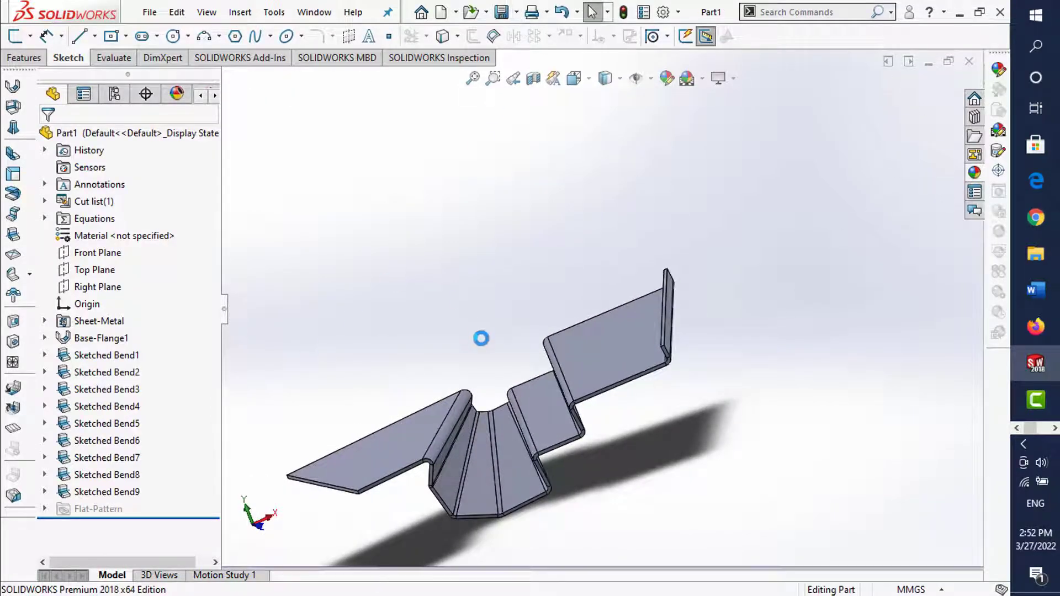
{"action": "key", "text": "Down"}
{"action": "key", "text": "Down"}
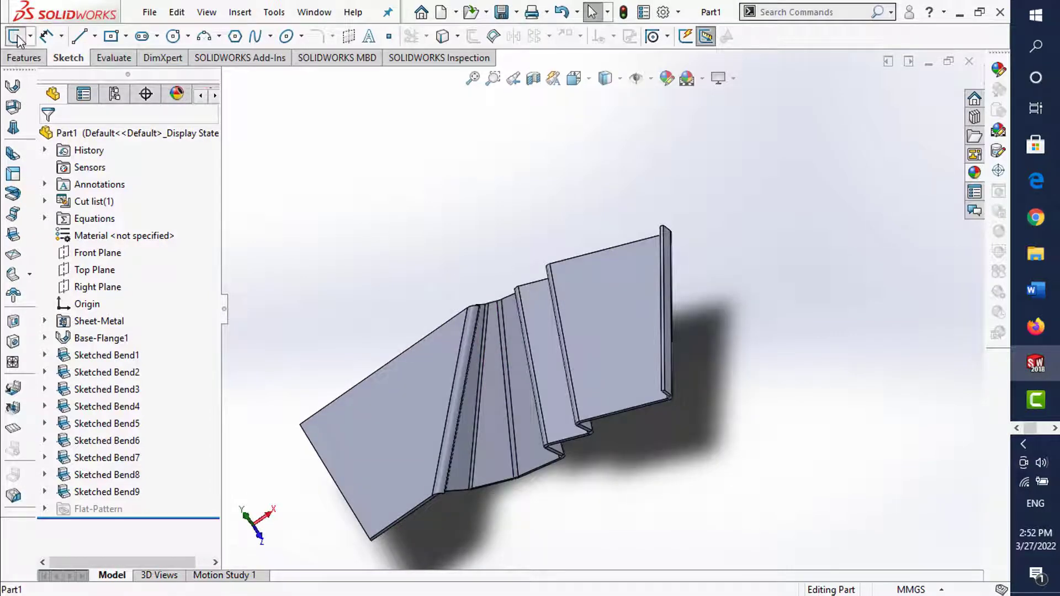
- Sketch on the flat face and draw a line from the flap's top edge to its bottom edge
{"action": "left_click", "coordinate": [16, 38]}
{"action": "left_click", "coordinate": [387, 443]}
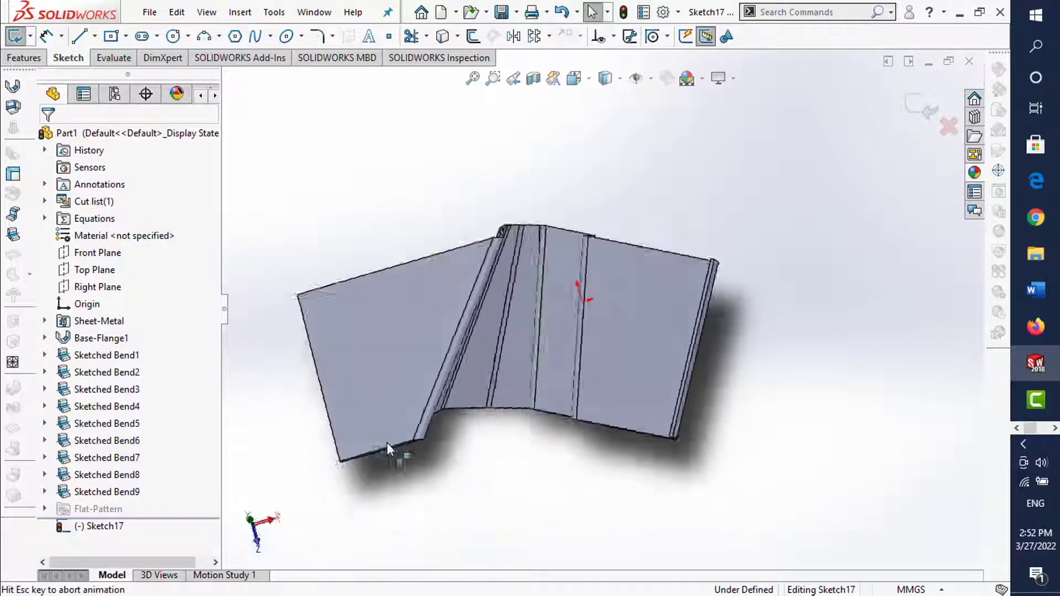
{"action": "left_click", "coordinate": [79, 37]}
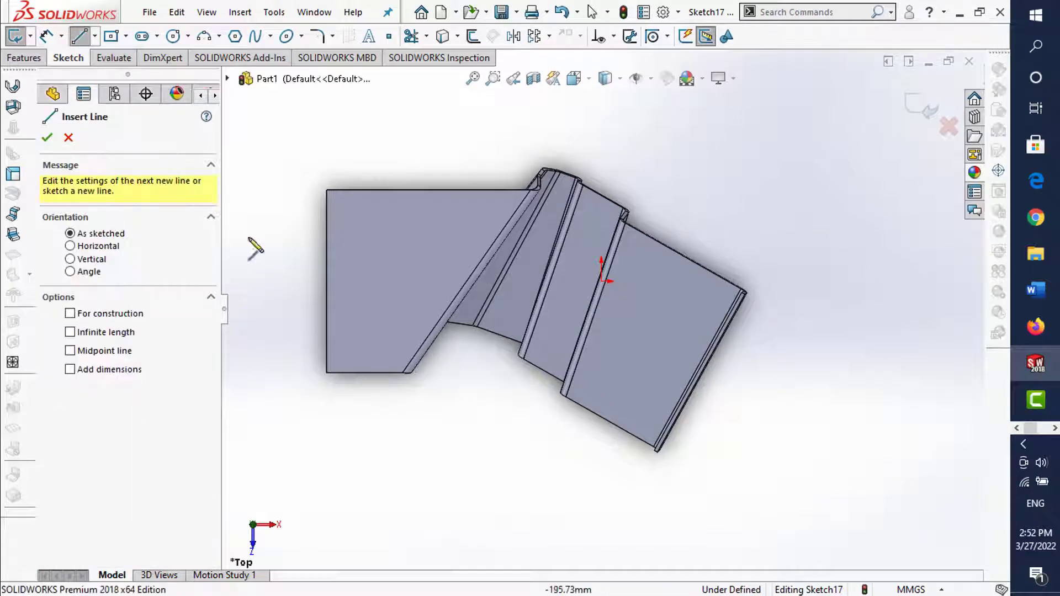
{"action": "left_click", "coordinate": [354, 190]}
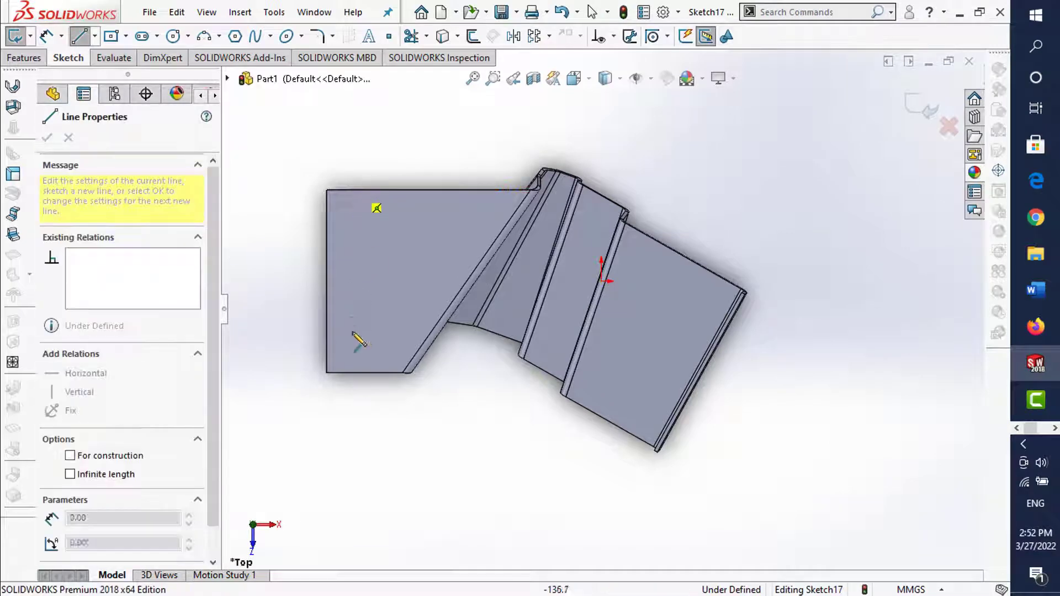
{"action": "left_click", "coordinate": [371, 372]}
{"action": "key", "text": "Escape"}
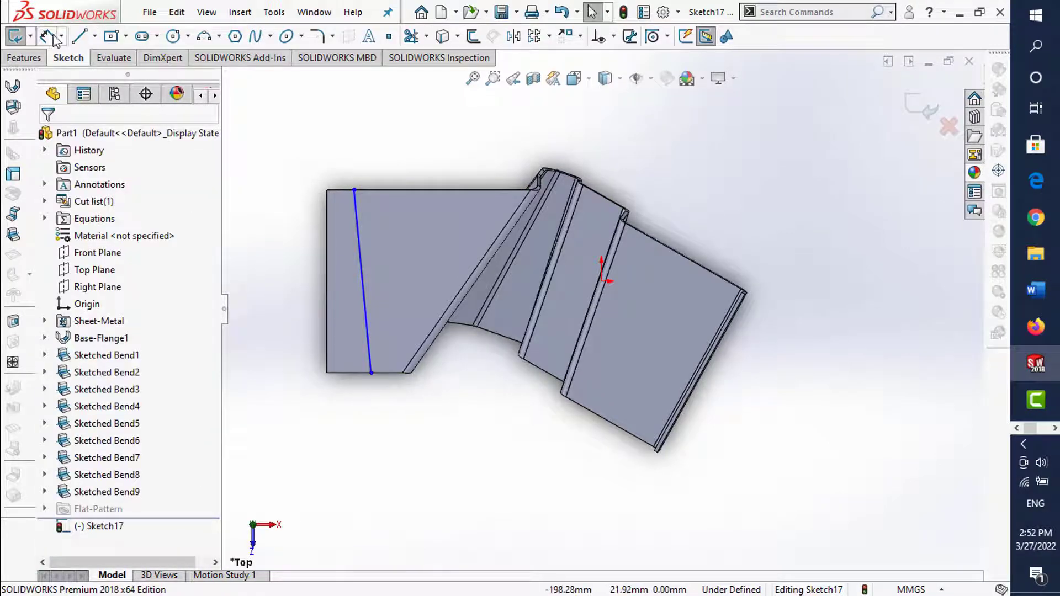
- Dimension the new line at 95° to the flap's bottom edge
{"action": "left_click", "coordinate": [382, 371]}
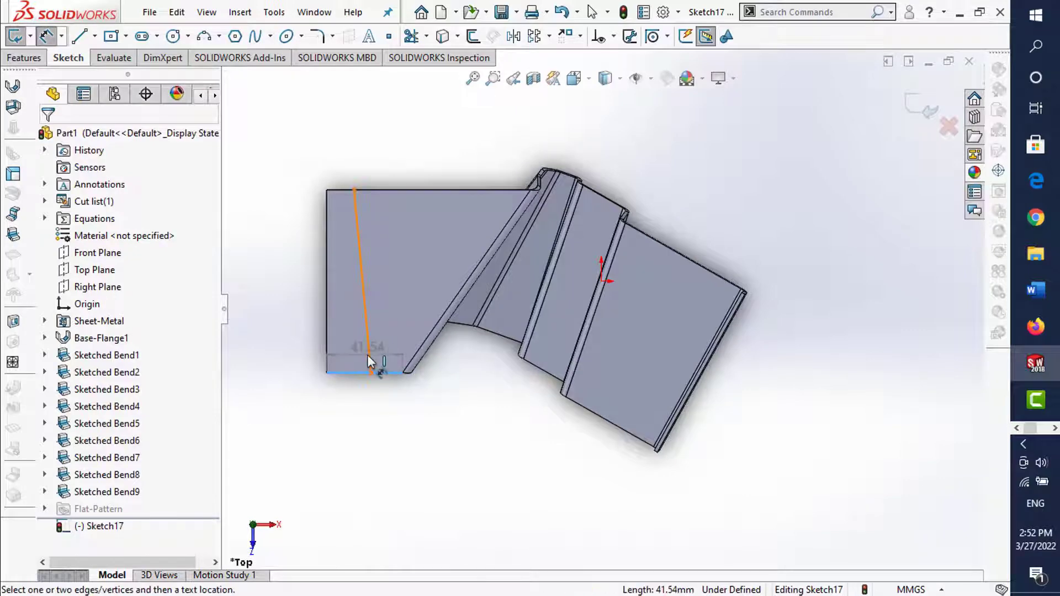
{"action": "left_click", "coordinate": [381, 370]}
{"action": "left_click", "coordinate": [387, 351]}
{"action": "type", "text": "95"}
{"action": "key", "text": "Return"}
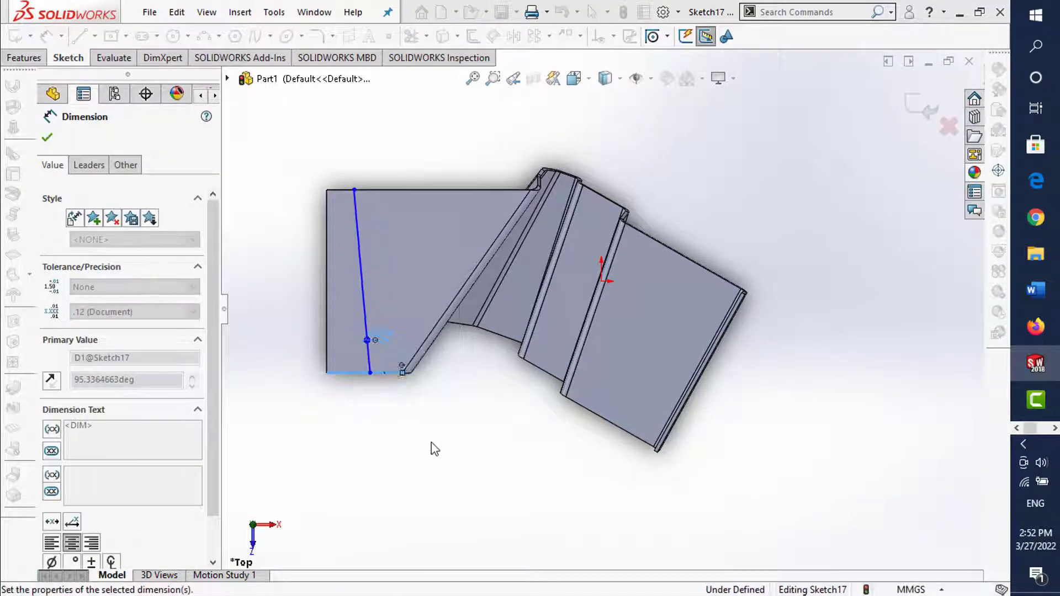
- Dimension the line's lower endpoint 130 mm from the origin and launch Sketched Bend
{"action": "left_click", "coordinate": [602, 282]}
{"action": "left_click", "coordinate": [370, 373]}
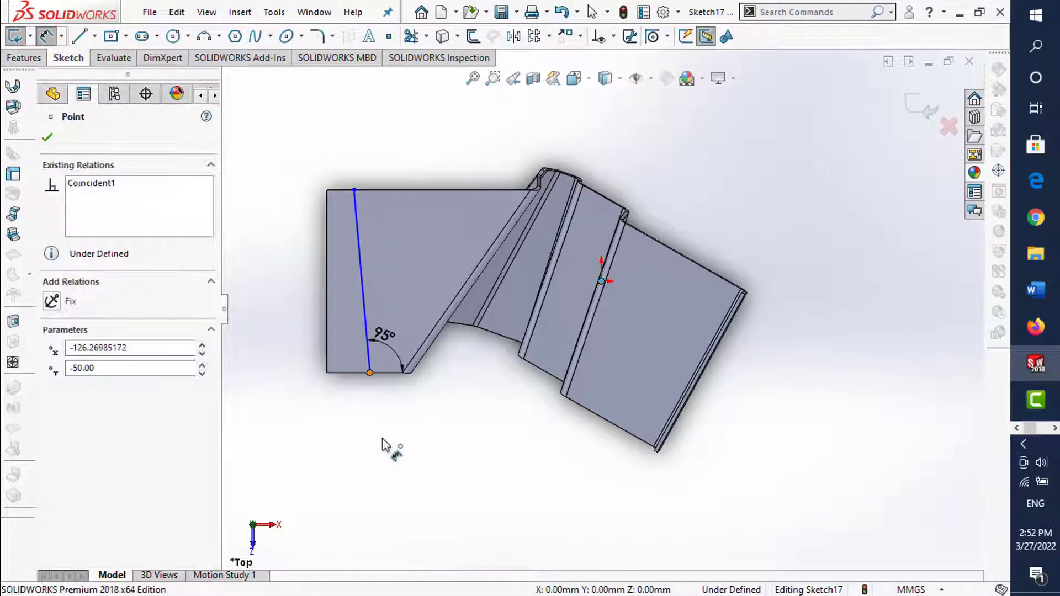
{"action": "left_click", "coordinate": [457, 454]}
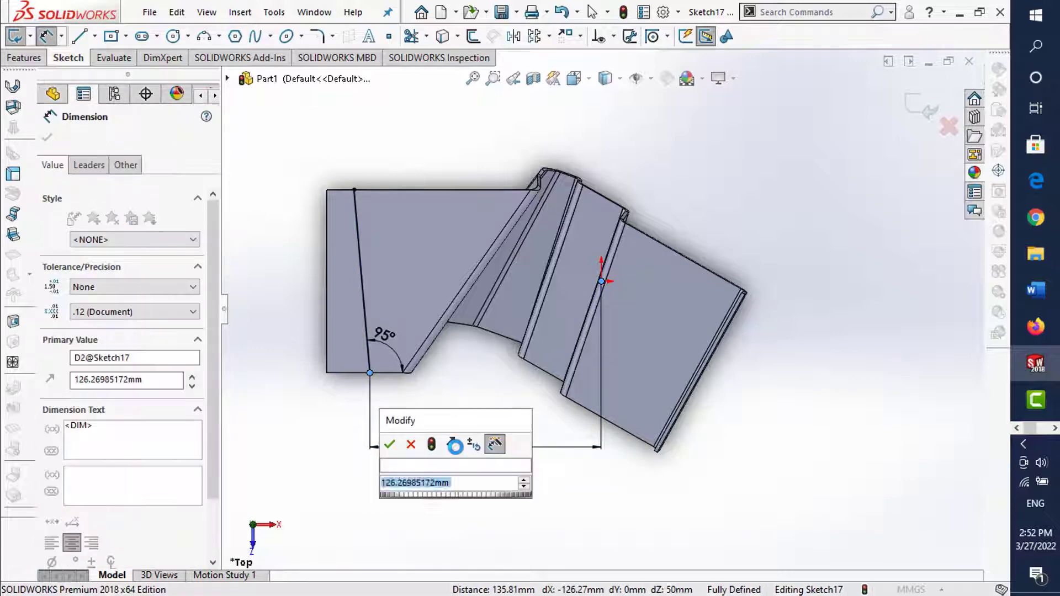
{"action": "type", "text": "130"}
{"action": "key", "text": "Return"}
{"action": "left_click", "coordinate": [871, 282]}
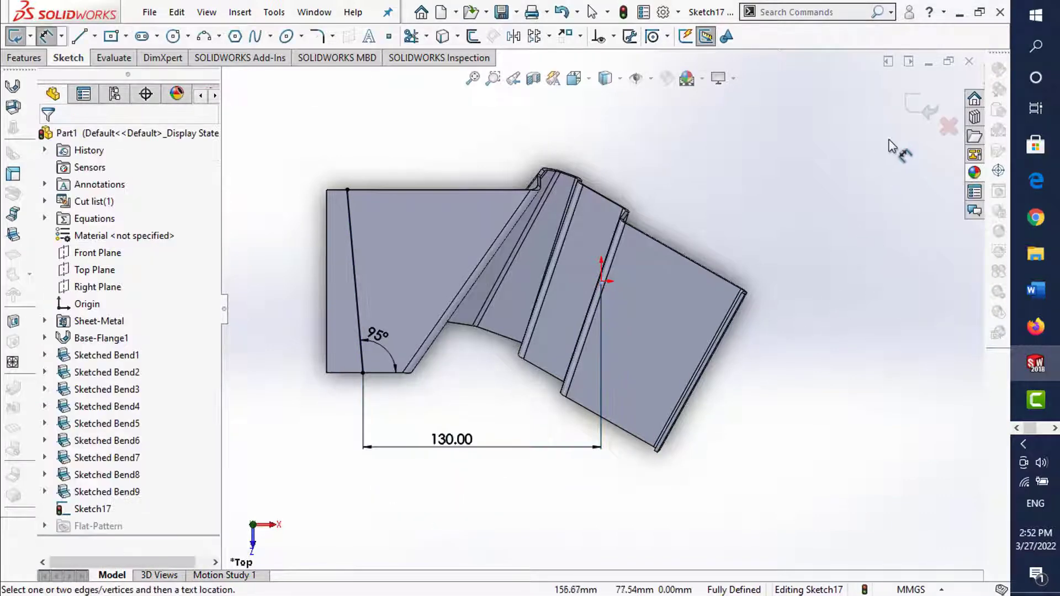
{"action": "left_click", "coordinate": [918, 117]}
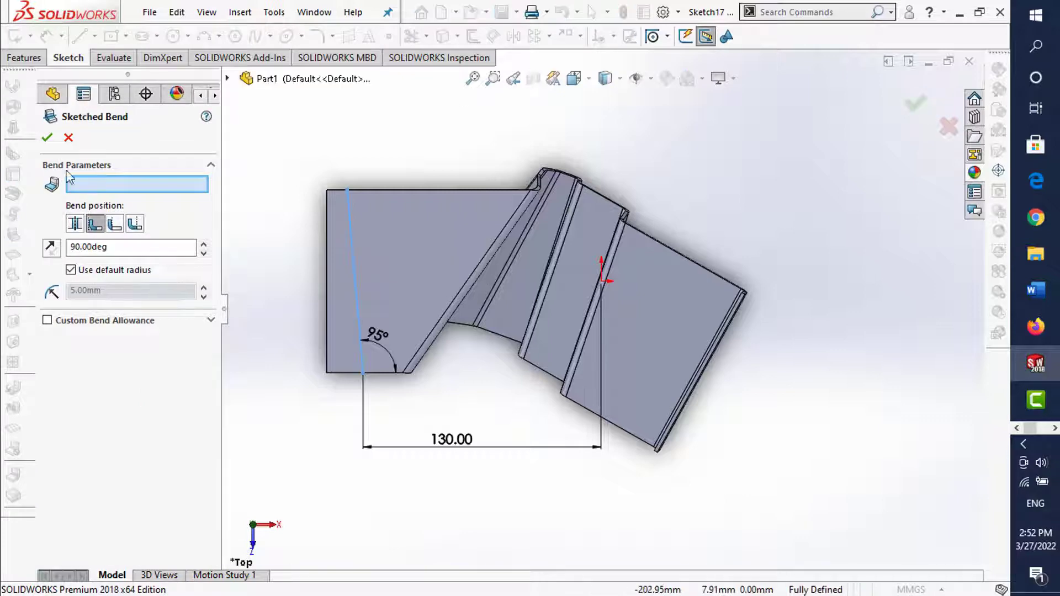
- Fix the picked face and accept Sketched Bend10, folding the left flap 90° with 2 mm radius
{"action": "left_click", "coordinate": [430, 267]}
{"action": "middle_click_drag", "start_coordinate": [439, 313], "coordinate": [417, 175]}
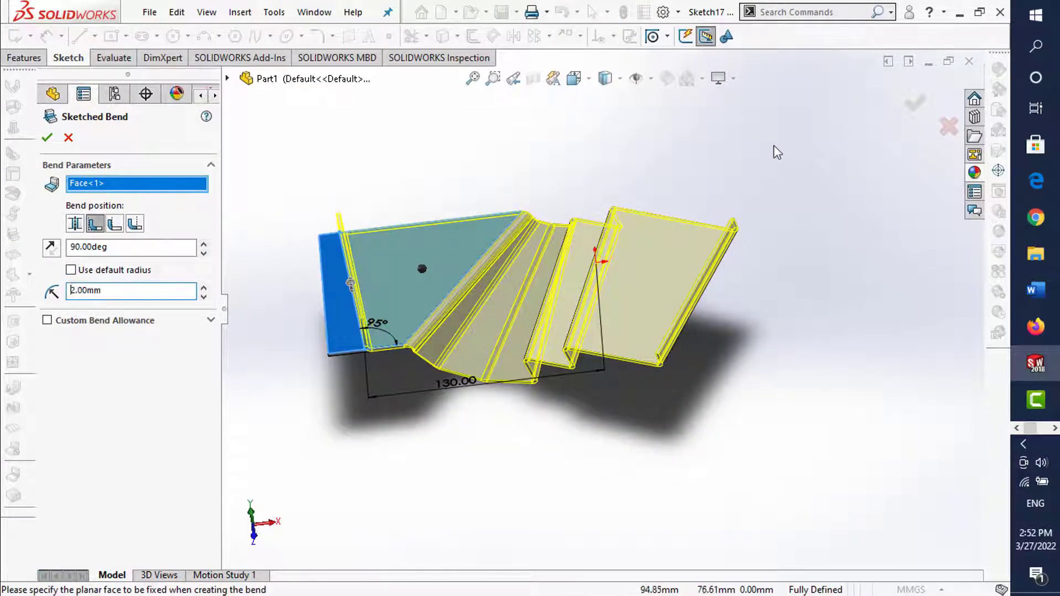
{"action": "left_click", "coordinate": [906, 106]}
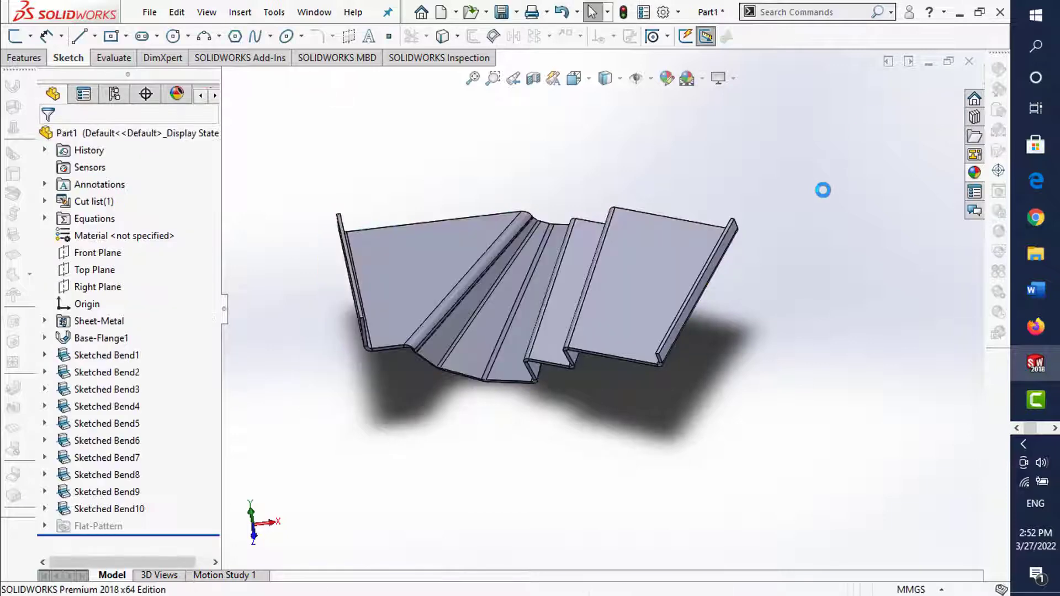
{"action": "mouse_move", "coordinate": [484, 239]}
{"action": "middle_mouse_down"}
{"action": "mouse_move", "coordinate": [433, 270]}
{"action": "mouse_move", "coordinate": [473, 199]}
{"action": "mouse_move", "coordinate": [407, 213]}
{"action": "mouse_move", "coordinate": [482, 225]}
{"action": "mouse_move", "coordinate": [504, 247]}
{"action": "middle_mouse_up"}
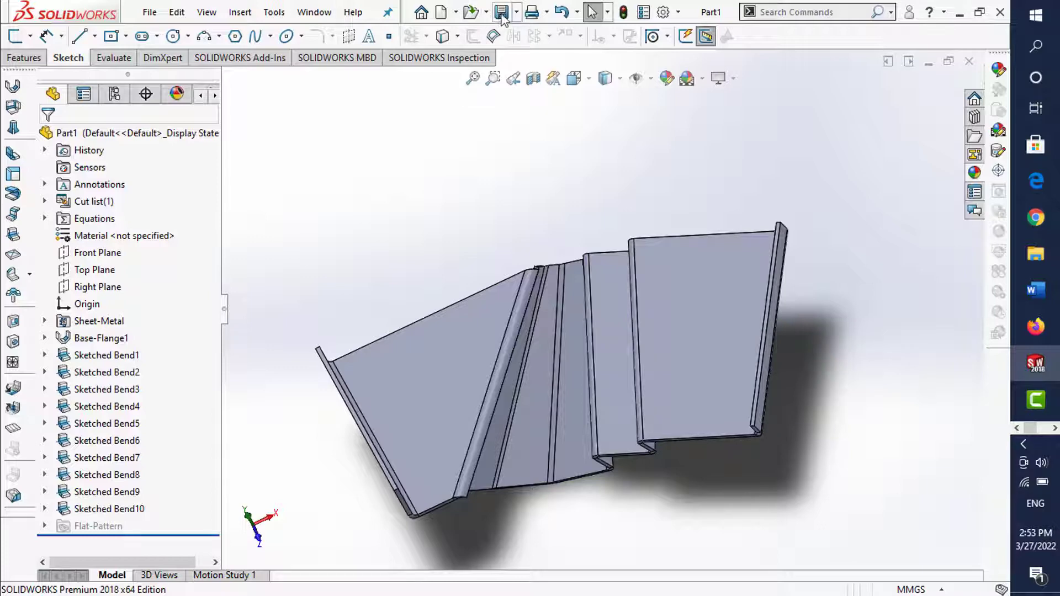
- Create reference plane Plane1 offset 50 mm from the bracket's flat face
{"action": "left_click", "coordinate": [16, 38]}
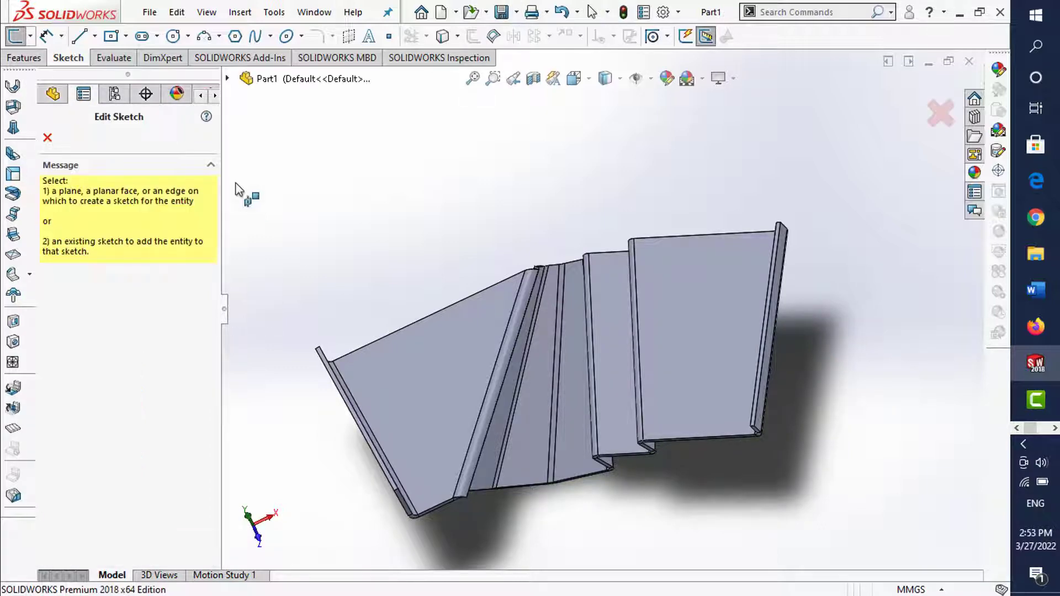
{"action": "left_click", "coordinate": [47, 138]}
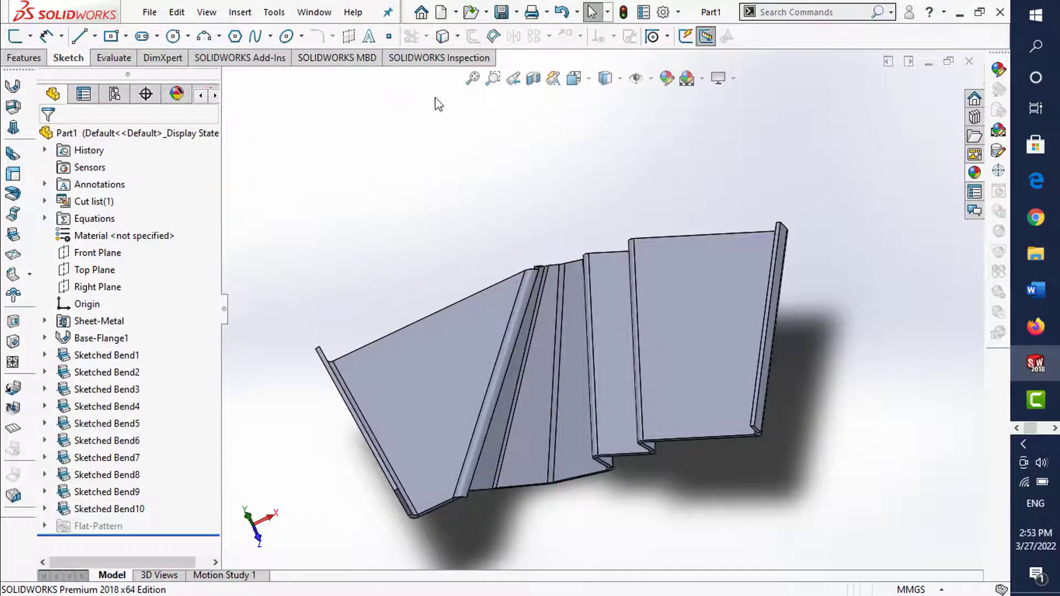
{"action": "left_click", "coordinate": [23, 58]}
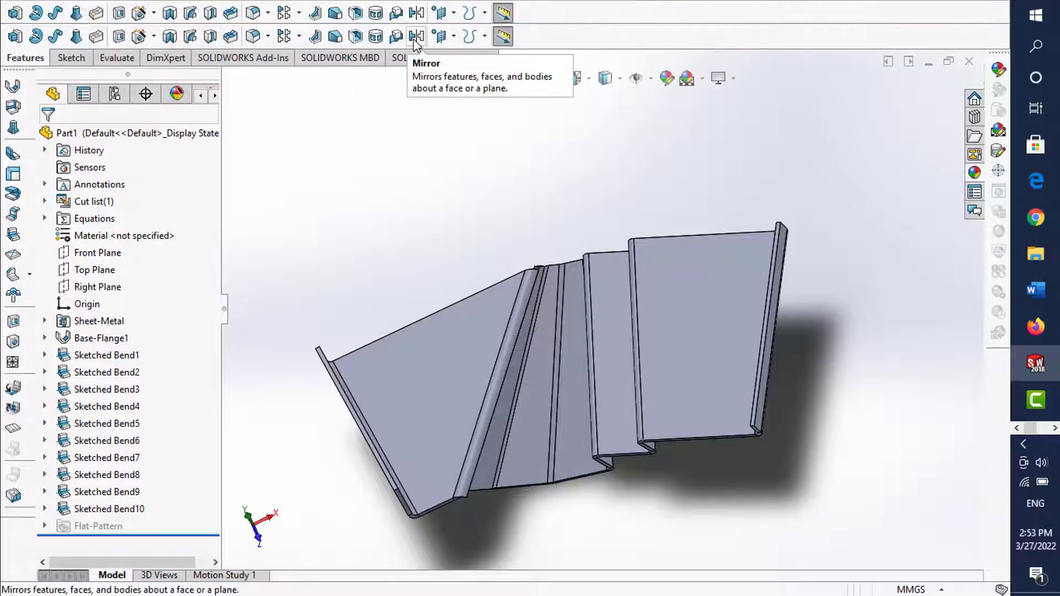
{"action": "left_click", "coordinate": [440, 36]}
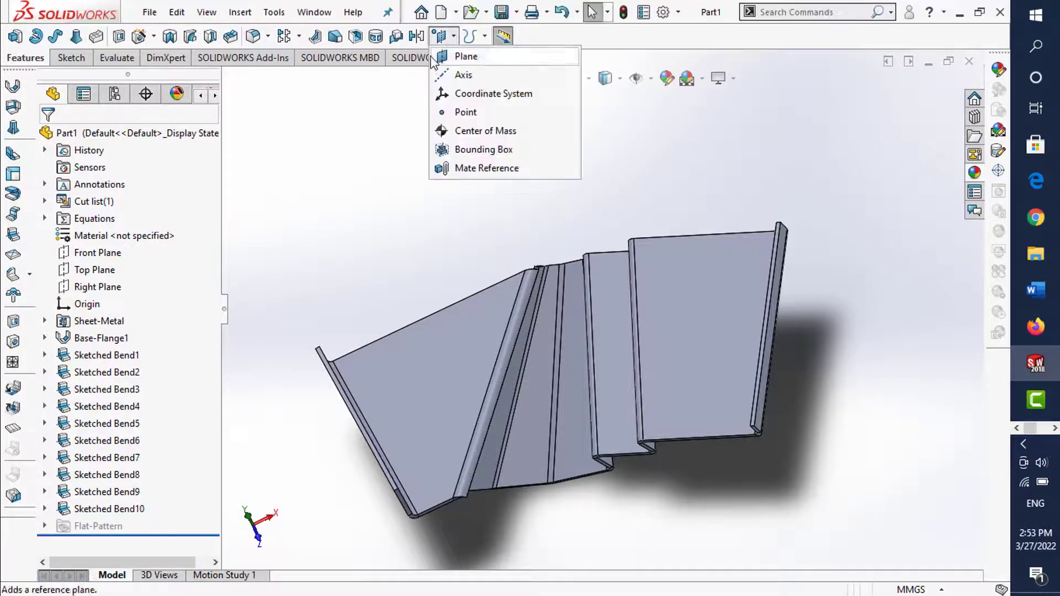
{"action": "left_click", "coordinate": [714, 319]}
{"action": "middle_click_drag", "start_coordinate": [608, 338], "coordinate": [604, 135]}
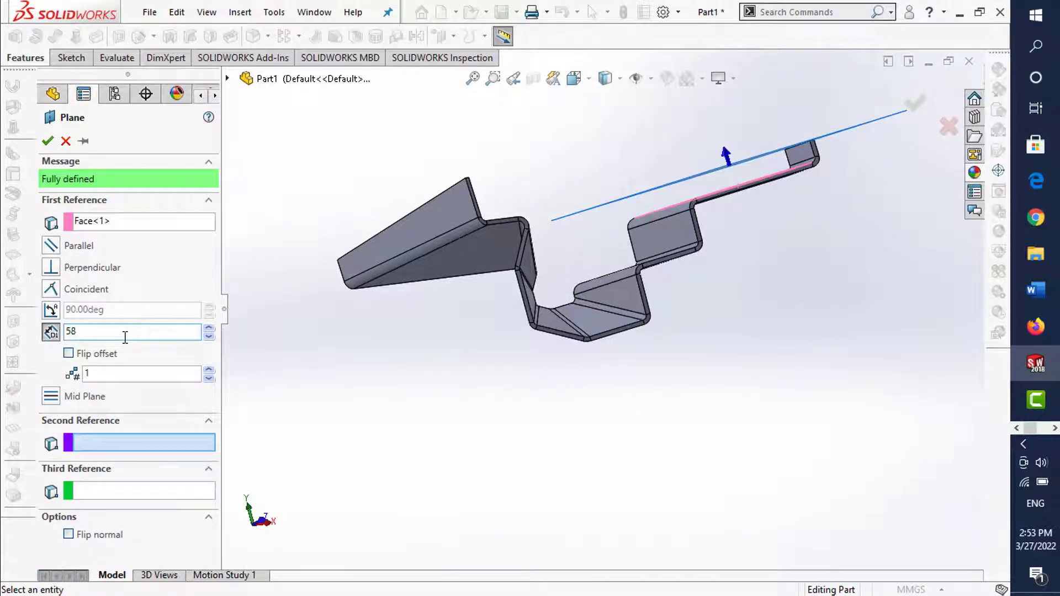
{"action": "type", "text": "50"}
{"action": "key", "text": "Return"}
{"action": "scroll", "coordinate": [489, 290], "scroll_direction": "up", "scroll_amount": 2}
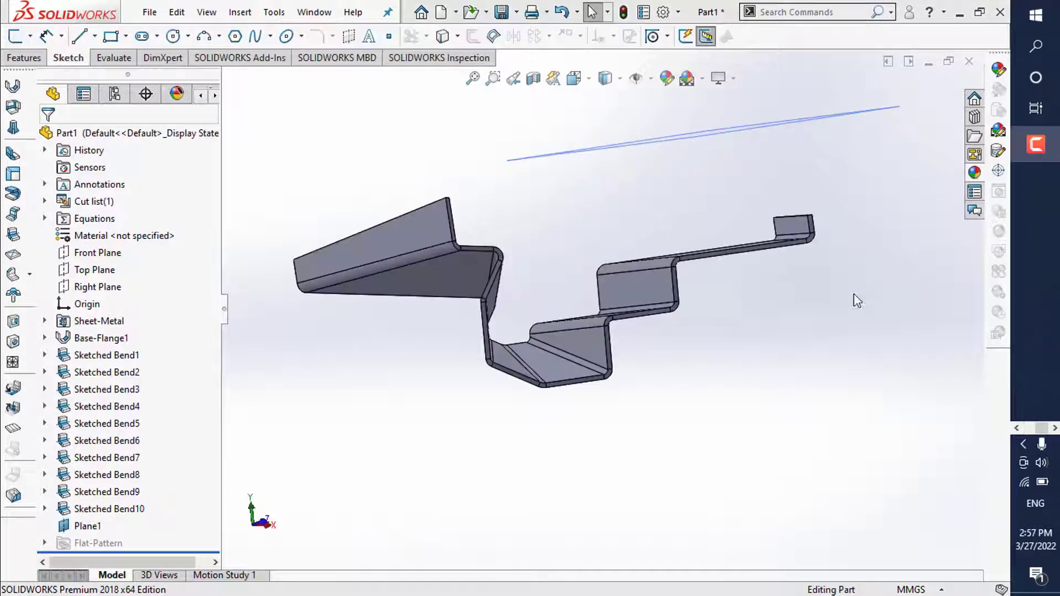
- Open Sketch16 under Sketched Bend9 for editing and view it from the top
{"action": "left_click", "coordinate": [115, 492]}
{"action": "left_click", "coordinate": [43, 492]}
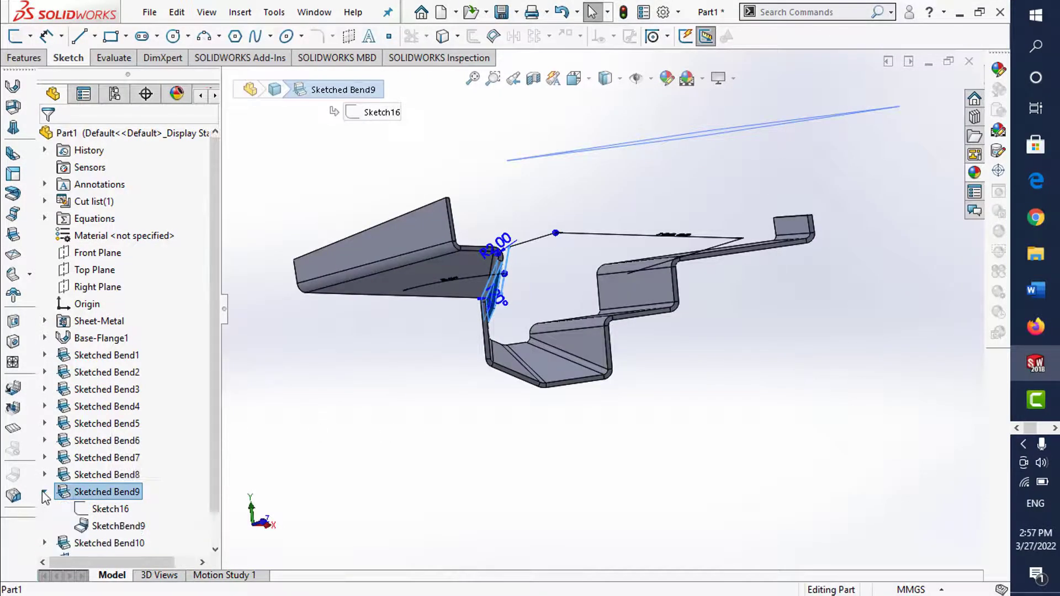
{"action": "left_click", "coordinate": [98, 511]}
{"action": "left_click", "coordinate": [119, 466]}
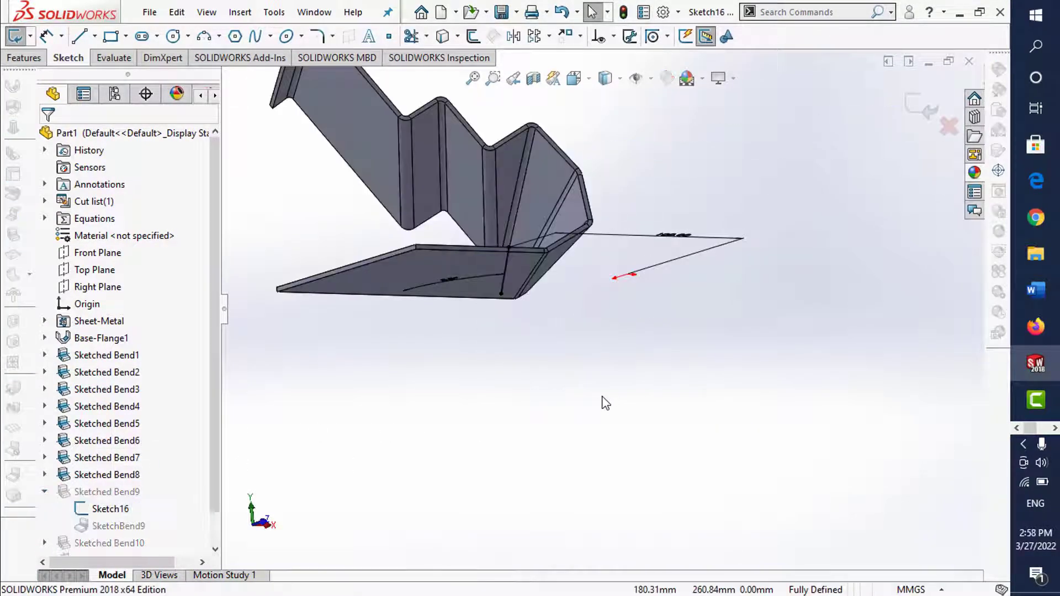
{"action": "middle_click_drag", "start_coordinate": [616, 378], "coordinate": [623, 418]}
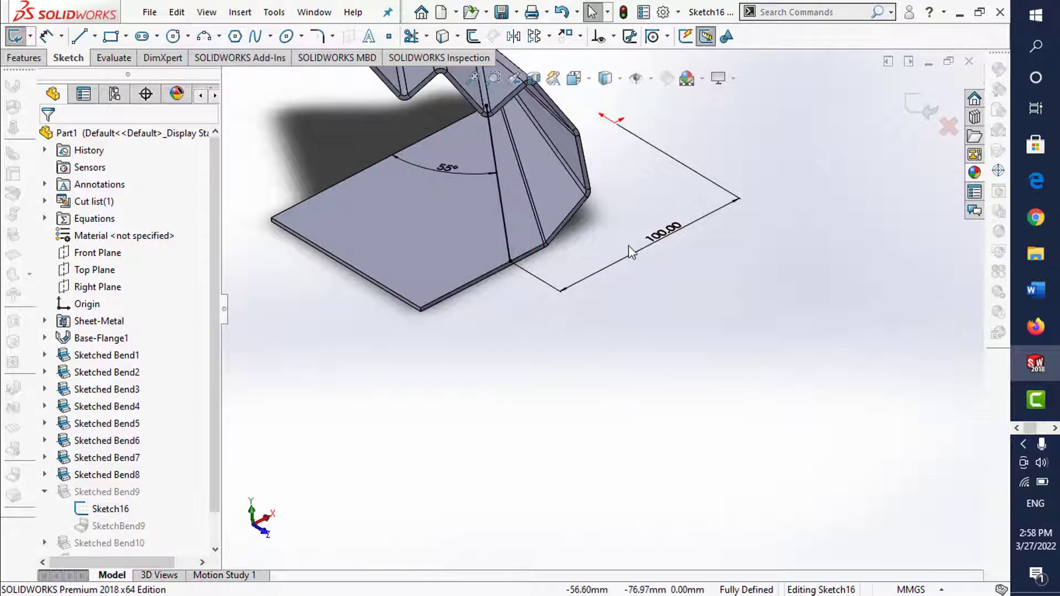
{"action": "key", "text": "ctrl+5"}
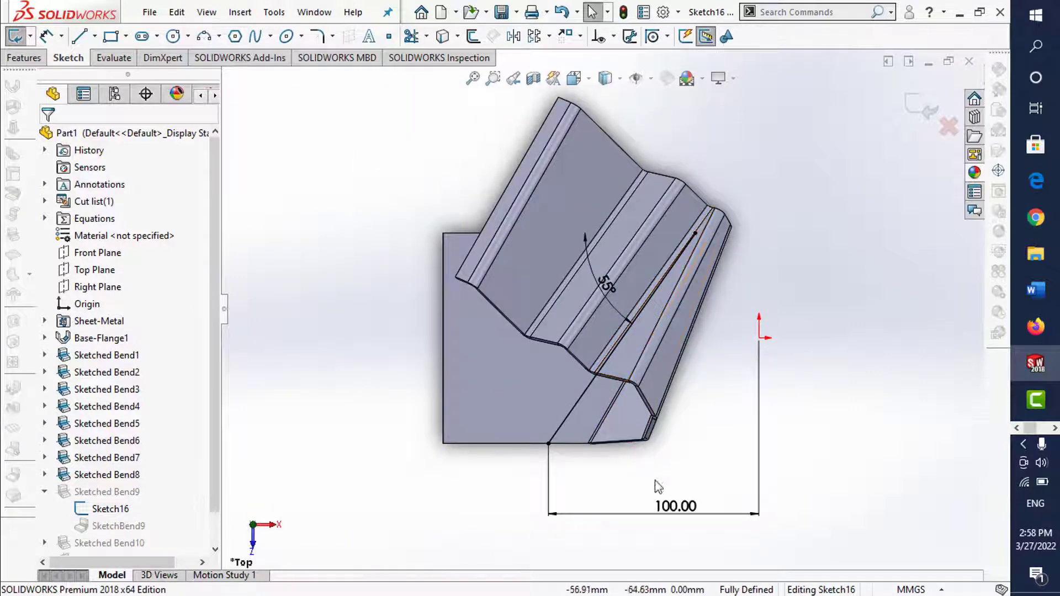
- Change the bend line's 55° angle to 60°, then to 65°
{"action": "double_click", "coordinate": [605, 286]}
{"action": "type", "text": "6"}
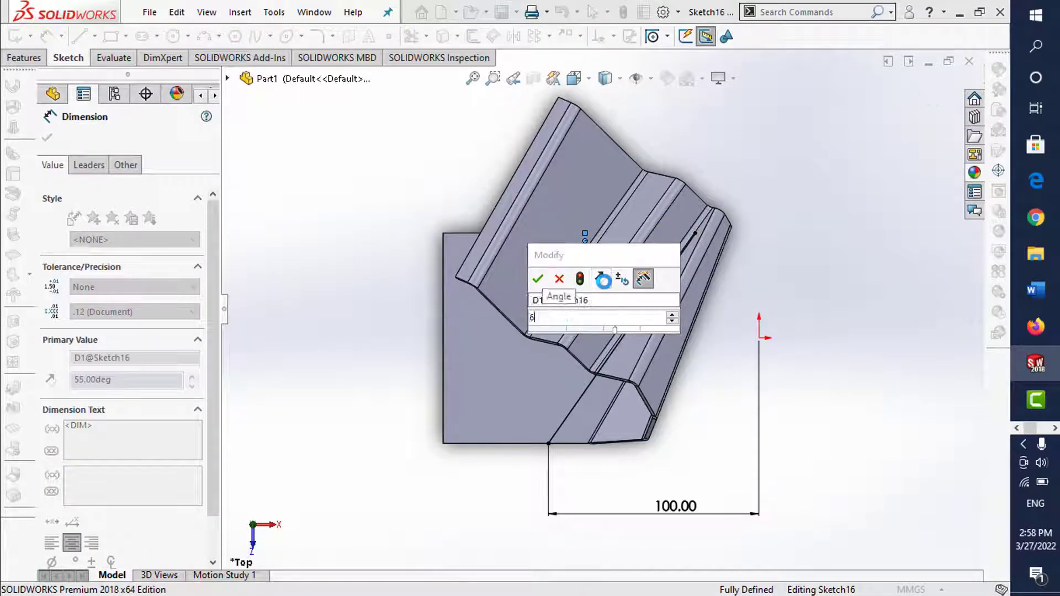
{"action": "type", "text": "0"}
{"action": "key", "text": "Return"}
{"action": "left_click", "coordinate": [766, 402]}
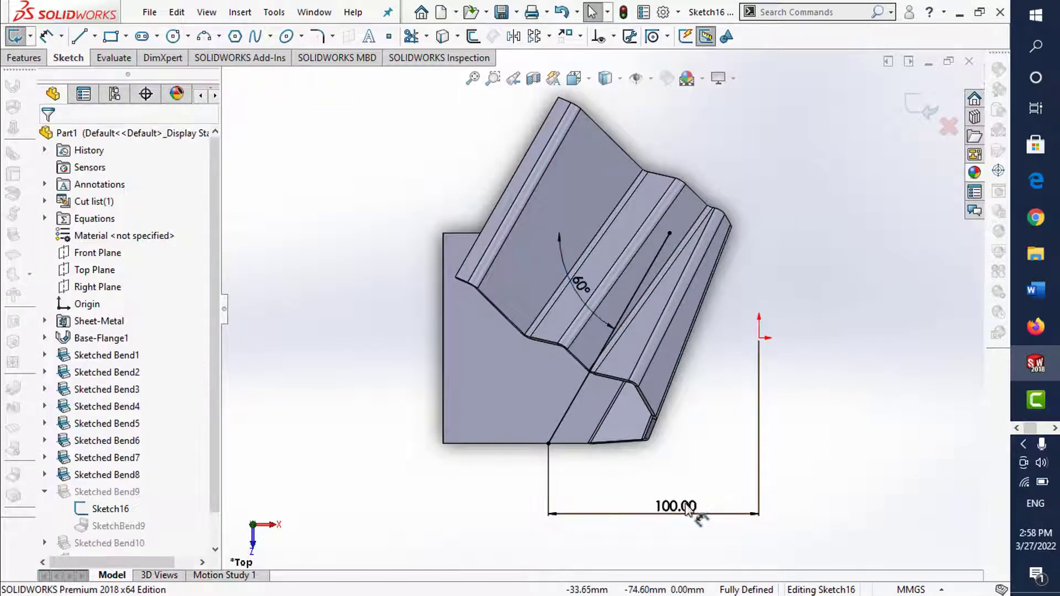
{"action": "middle_click_drag", "start_coordinate": [640, 284], "coordinate": [564, 323]}
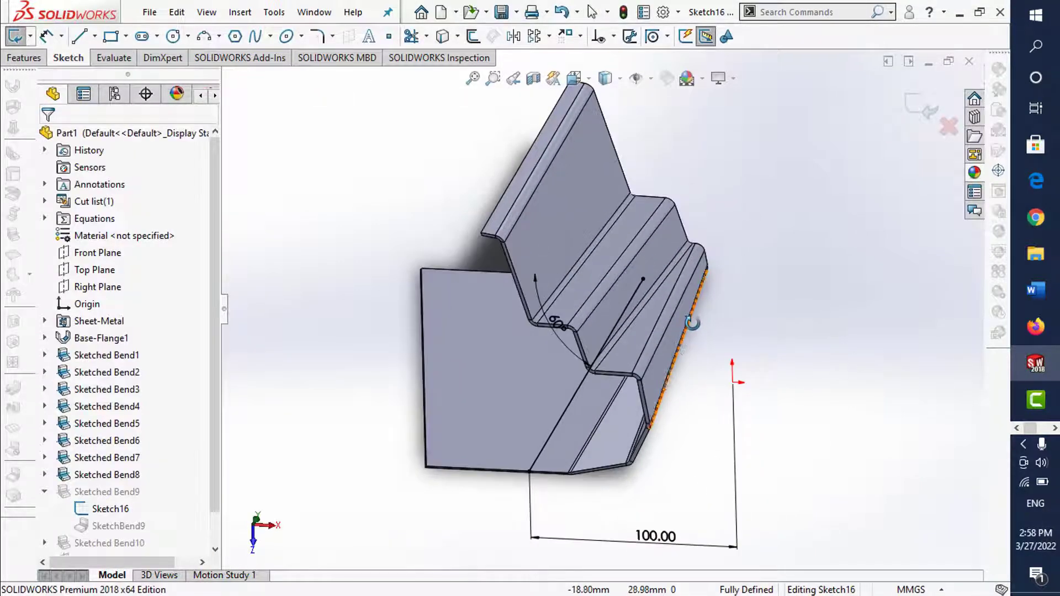
{"action": "double_click", "coordinate": [565, 323]}
{"action": "type", "text": "65"}
{"action": "key", "text": "Return"}
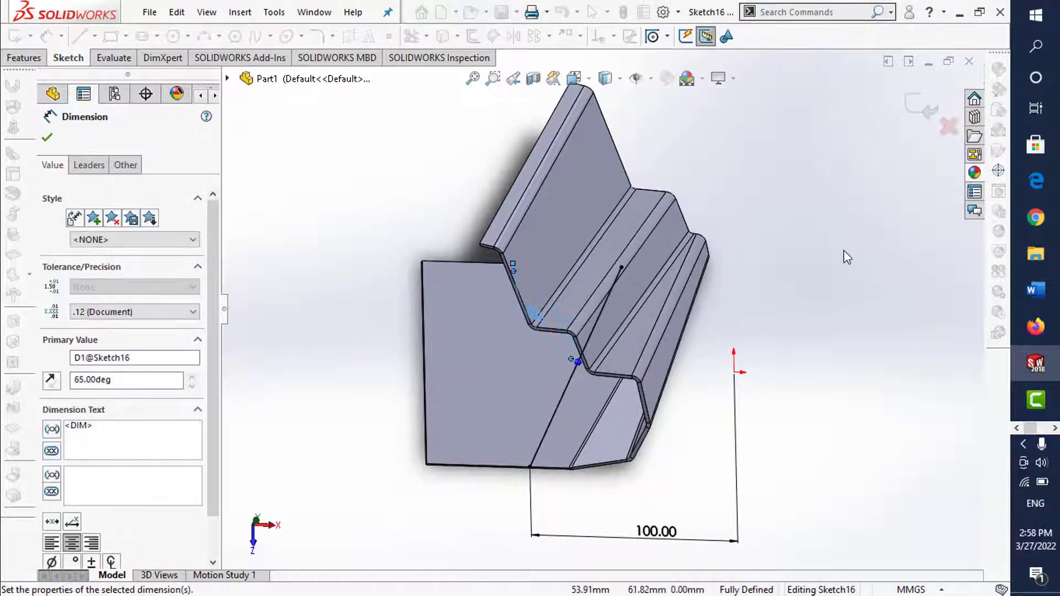
{"action": "left_click", "coordinate": [847, 258]}
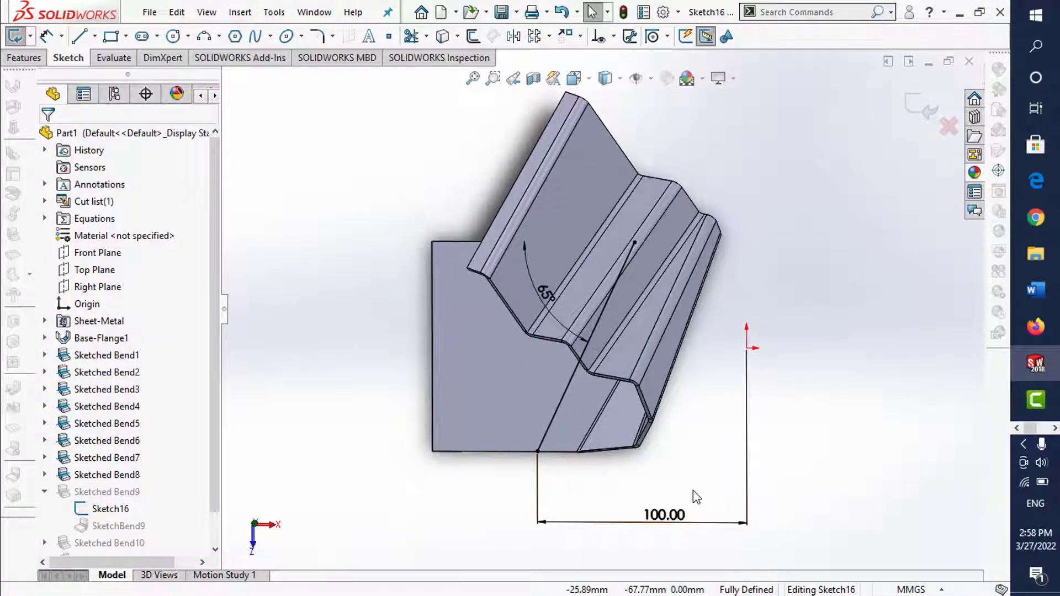
- Set the distance to 90 mm and the angle to 70°, then exit to rebuild the bend
{"action": "double_click", "coordinate": [676, 504]}
{"action": "type", "text": "90"}
{"action": "key", "text": "Return"}
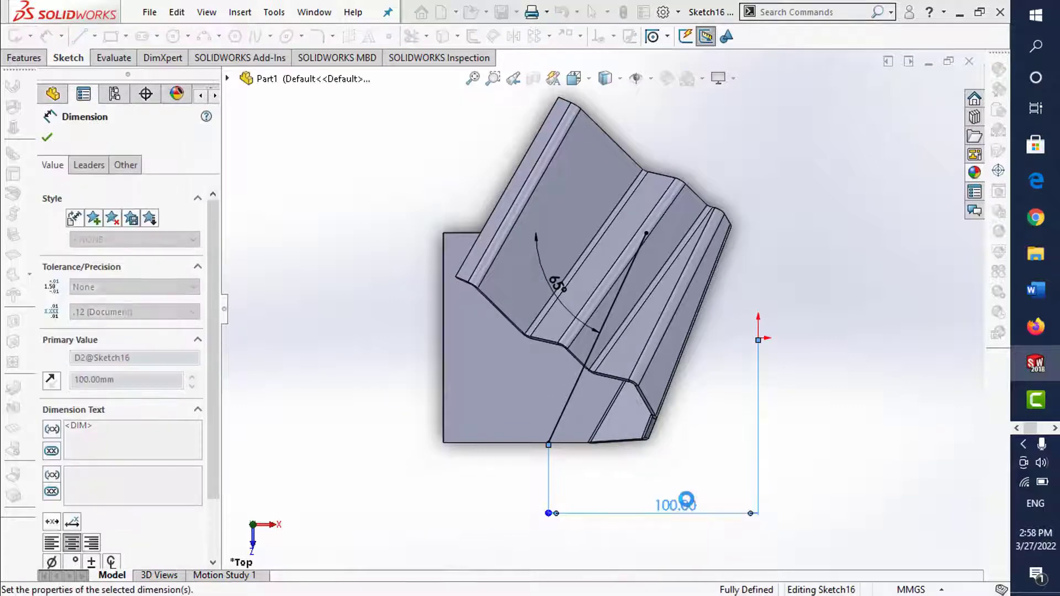
{"action": "key", "text": "Escape"}
{"action": "double_click", "coordinate": [577, 285]}
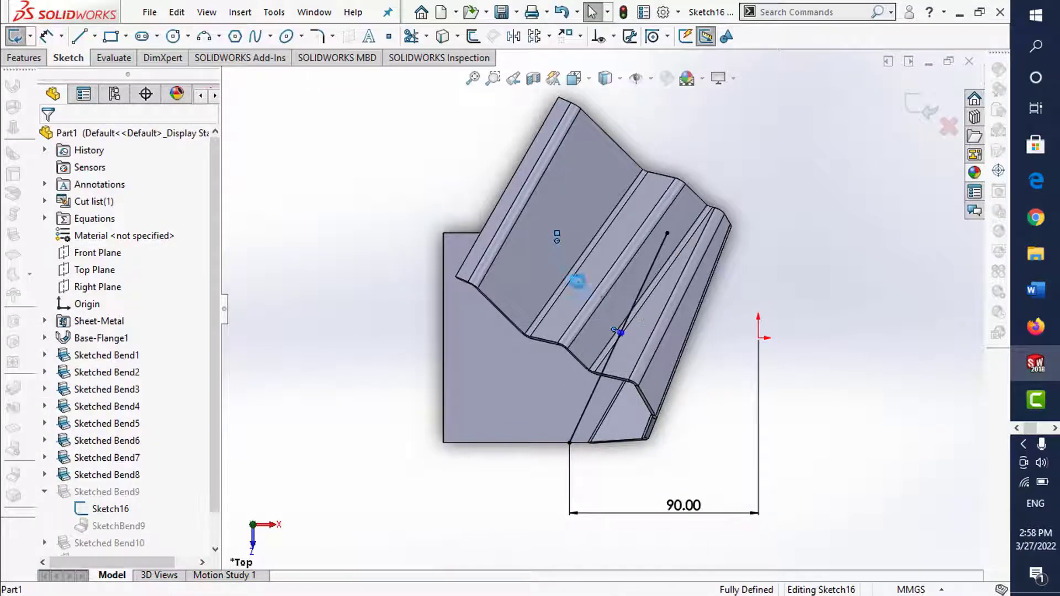
{"action": "type", "text": "70"}
{"action": "key", "text": "Return"}
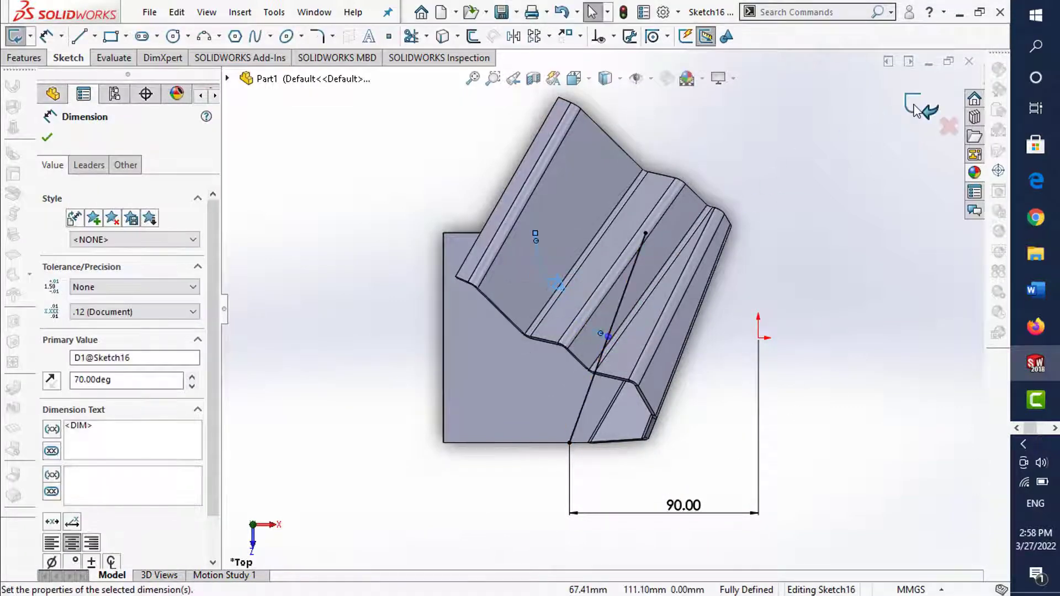
{"action": "left_click", "coordinate": [921, 108]}
{"action": "mouse_move", "coordinate": [823, 226]}
{"action": "middle_mouse_down"}
{"action": "mouse_move", "coordinate": [646, 232]}
{"action": "mouse_move", "coordinate": [630, 210]}
{"action": "middle_mouse_up"}
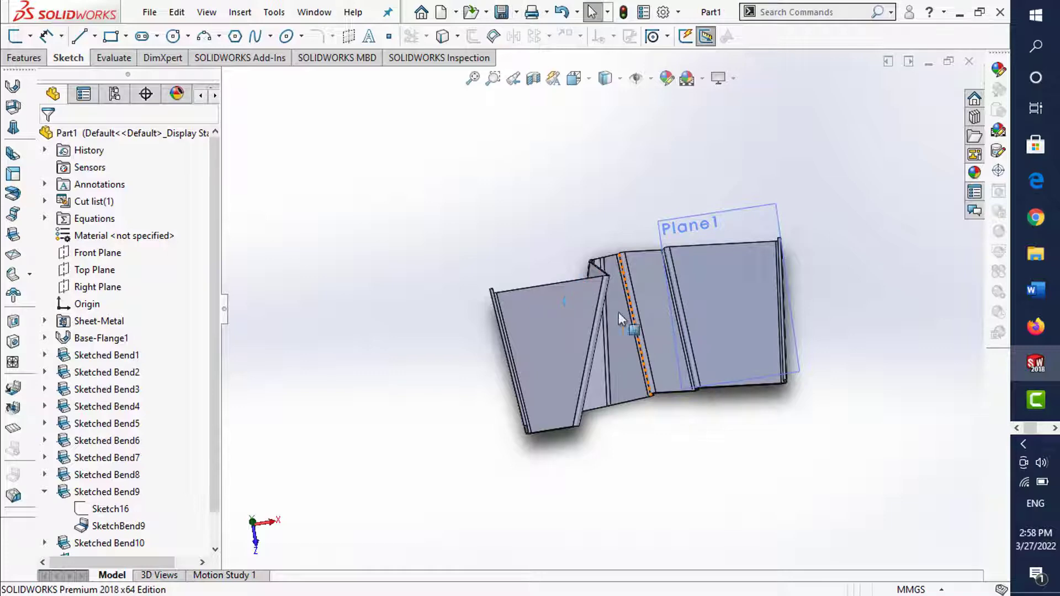
- Start a sketch on Plane1 and draw a corner rectangle spanning the whole part
{"action": "middle_click_drag", "start_coordinate": [620, 318], "coordinate": [84, 127]}
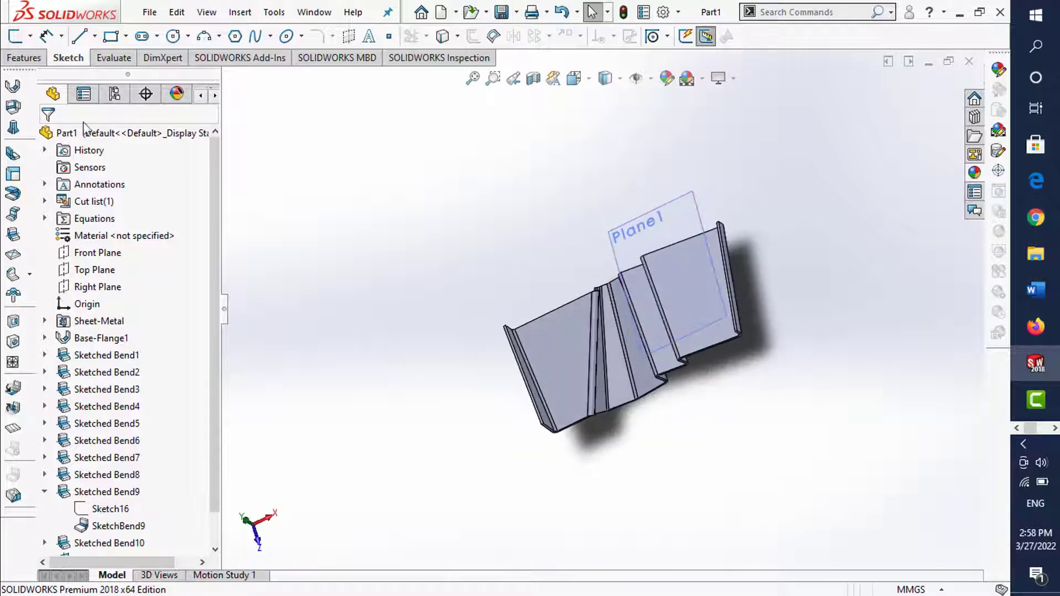
{"action": "left_click", "coordinate": [18, 40]}
{"action": "left_click", "coordinate": [674, 228]}
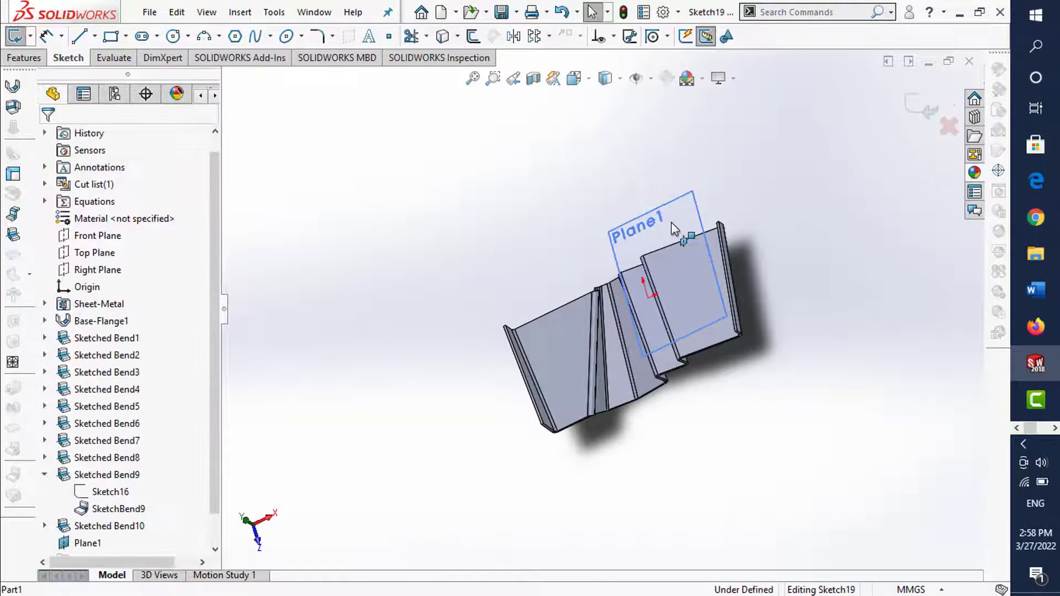
{"action": "left_click", "coordinate": [111, 36]}
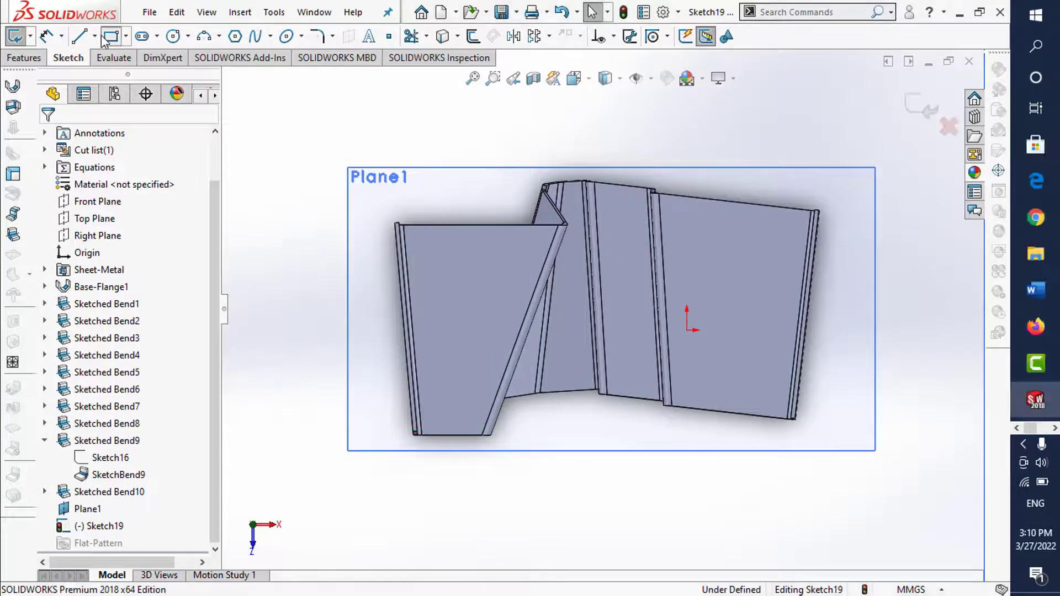
{"action": "left_click", "coordinate": [341, 243]}
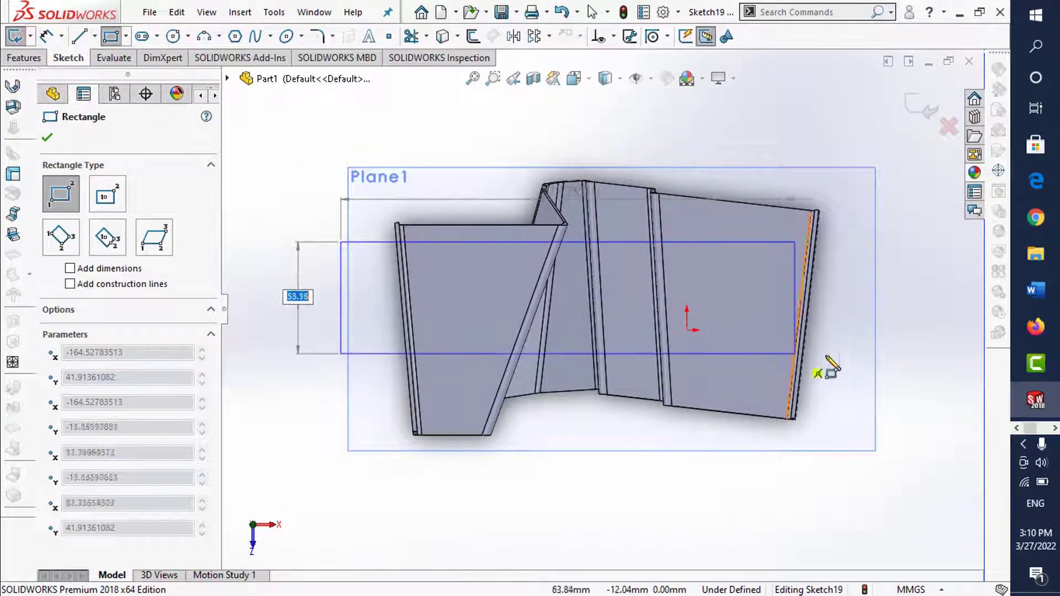
{"action": "left_click", "coordinate": [865, 380]}
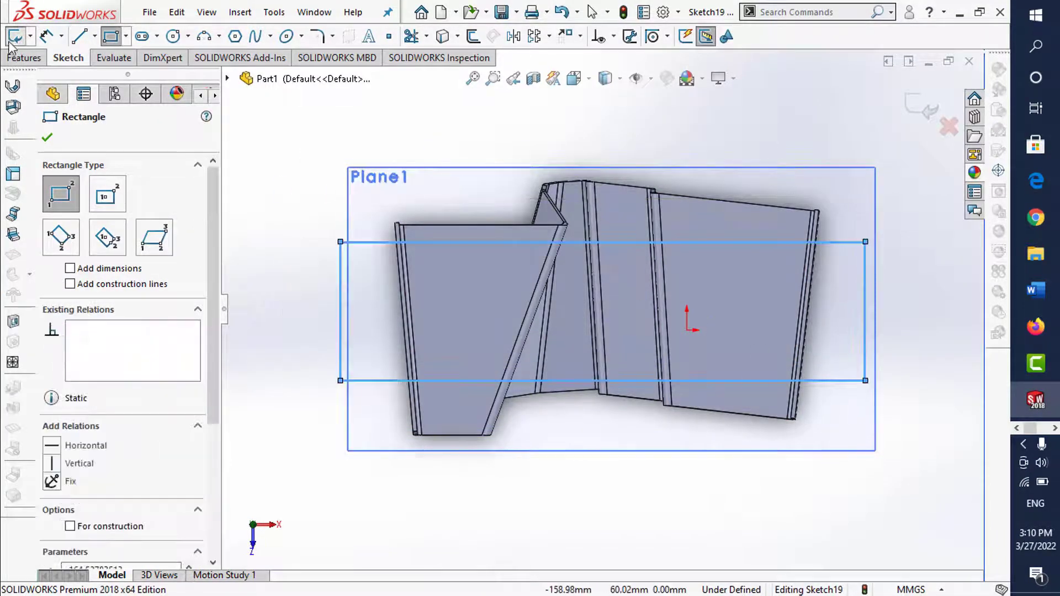
{"action": "left_click", "coordinate": [47, 37]}
- Dimension the rectangle 65 mm tall with its bottom edge 23 mm from the origin, then exit
{"action": "left_click", "coordinate": [343, 281]}
{"action": "left_click", "coordinate": [296, 293]}
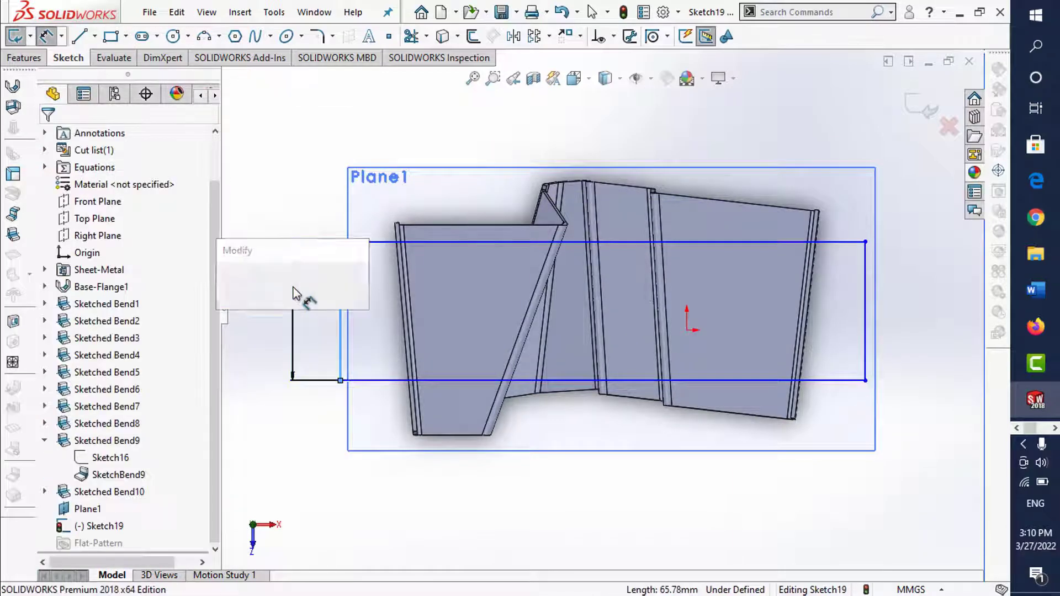
{"action": "type", "text": "65"}
{"action": "key", "text": "Return"}
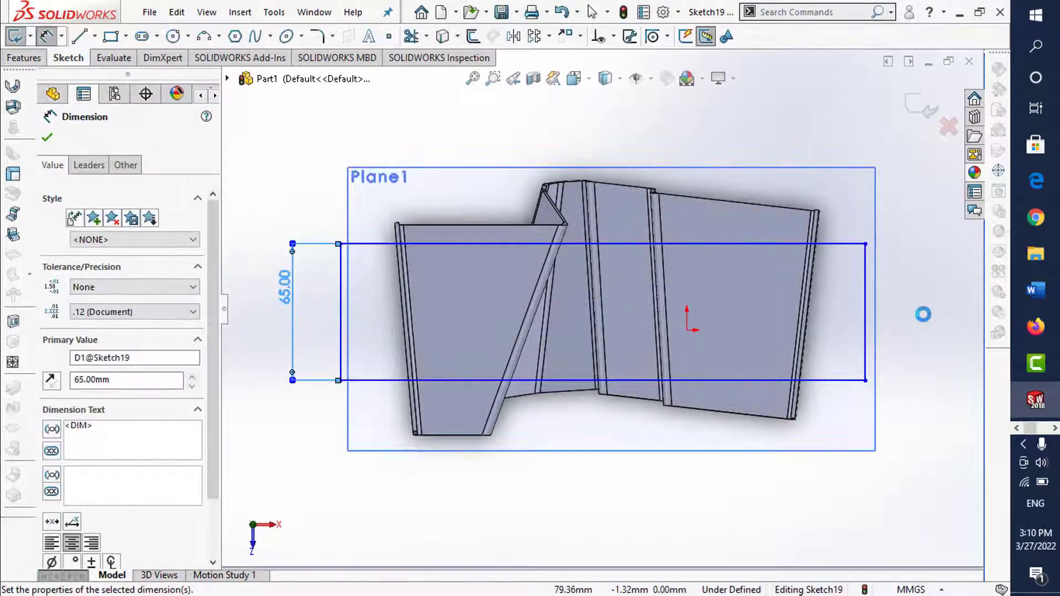
{"action": "left_click", "coordinate": [923, 310]}
{"action": "left_click", "coordinate": [697, 381]}
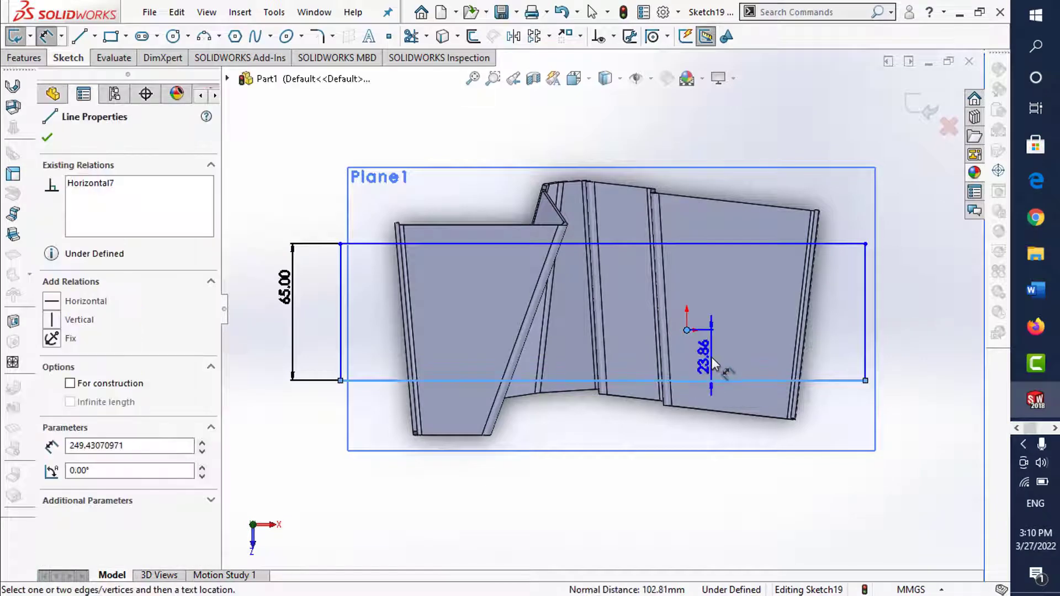
{"action": "left_click", "coordinate": [712, 362]}
{"action": "type", "text": "23"}
{"action": "key", "text": "Return"}
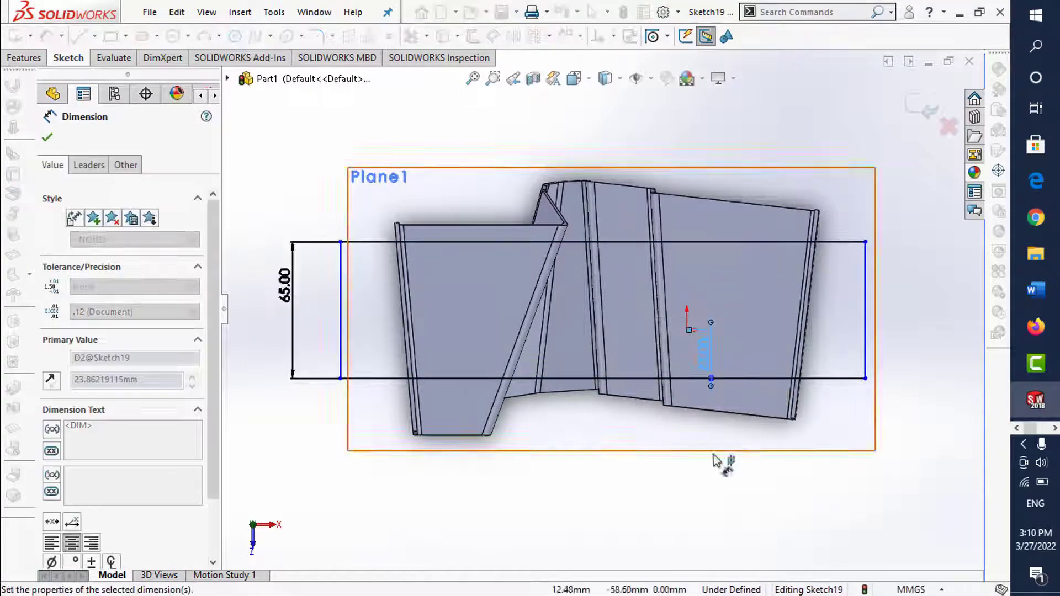
{"action": "left_click", "coordinate": [717, 489]}
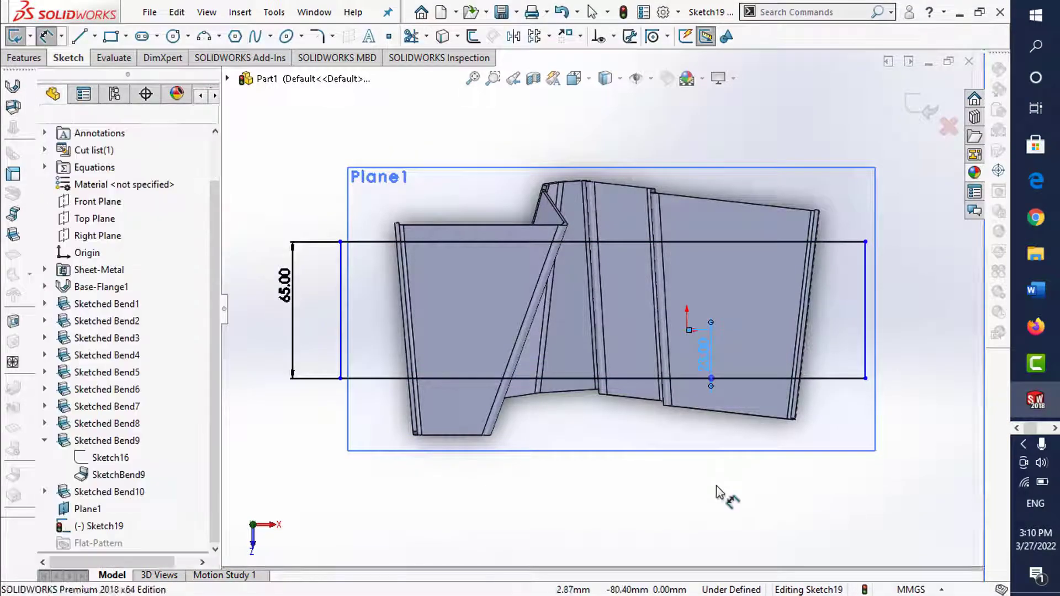
{"action": "left_click", "coordinate": [914, 108]}
{"action": "mouse_move", "coordinate": [745, 182]}
{"action": "middle_mouse_down"}
{"action": "mouse_move", "coordinate": [666, 205]}
{"action": "mouse_move", "coordinate": [608, 286]}
{"action": "middle_mouse_up"}
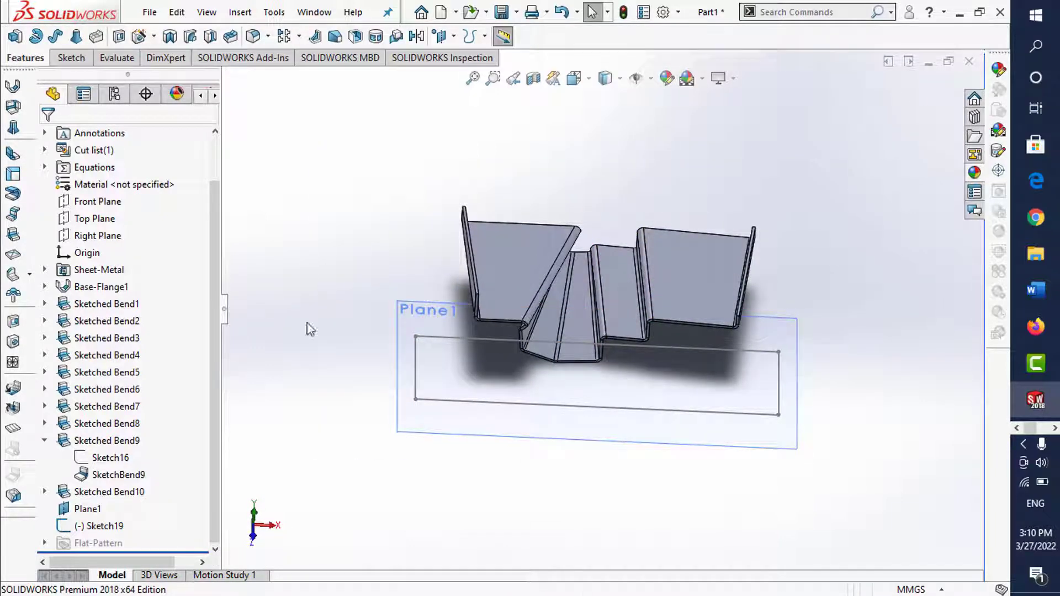
- Start a sketch on Plane1, then discard the empty sketch
{"action": "left_click", "coordinate": [87, 509]}
{"action": "middle_click_drag", "start_coordinate": [327, 338], "coordinate": [326, 309]}
{"action": "middle_click_drag", "start_coordinate": [652, 423], "coordinate": [640, 331]}
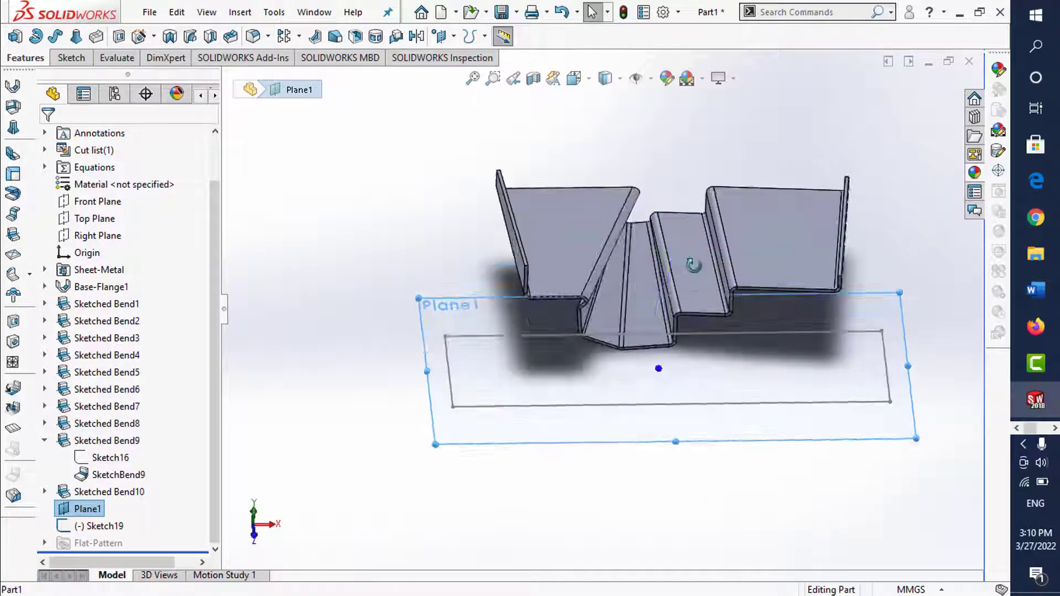
{"action": "left_click", "coordinate": [118, 38]}
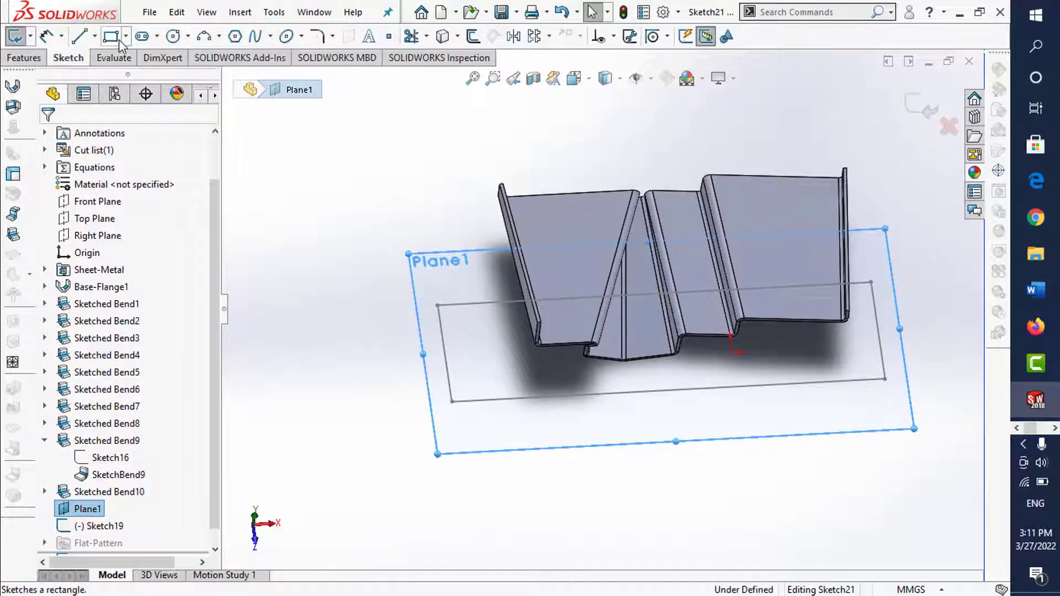
{"action": "left_click", "coordinate": [547, 398]}
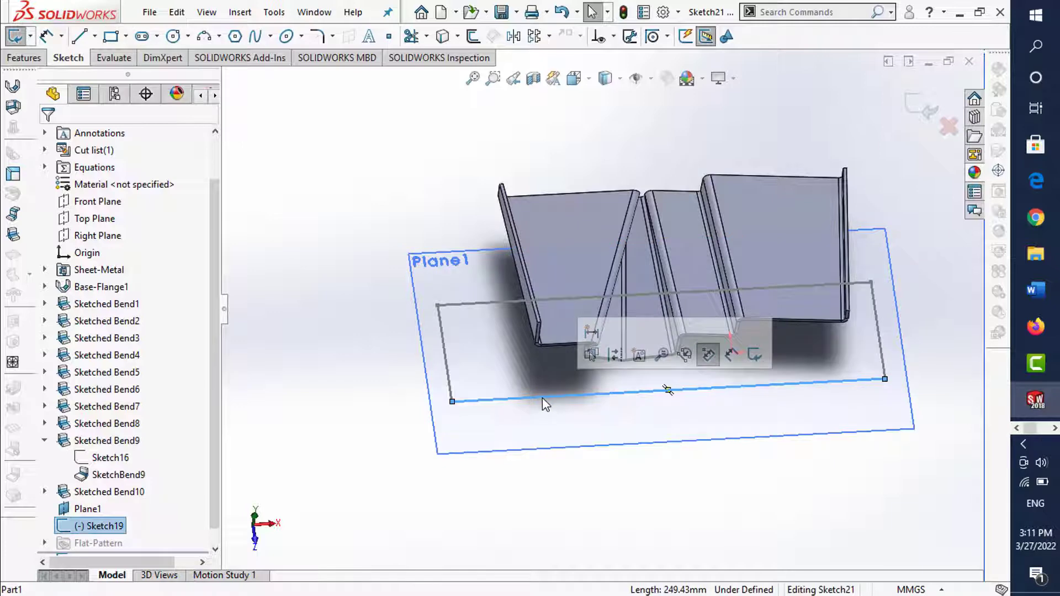
{"action": "left_click", "coordinate": [948, 130]}
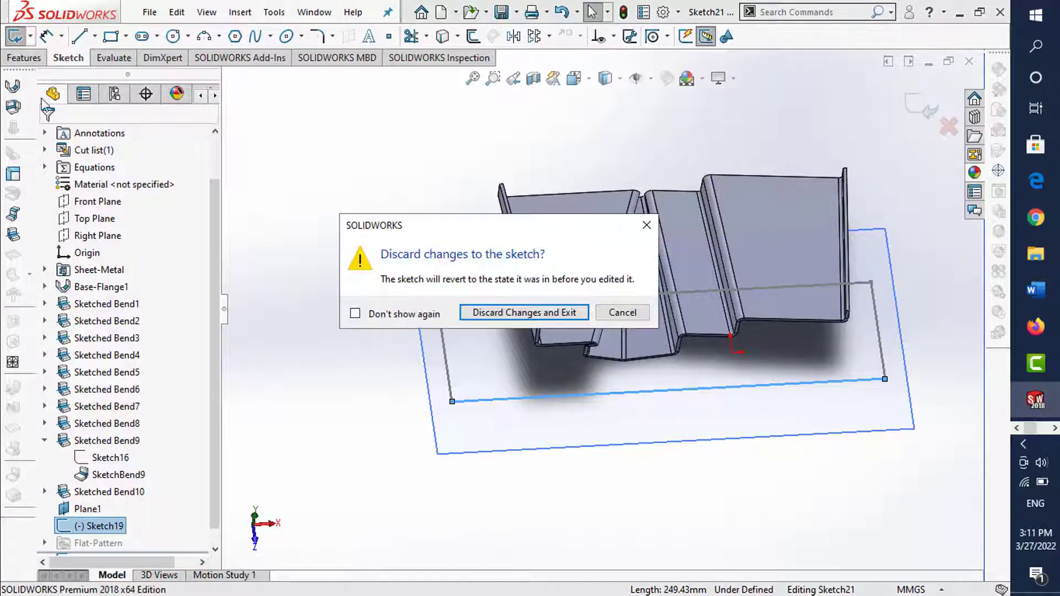
{"action": "left_click", "coordinate": [508, 313]}
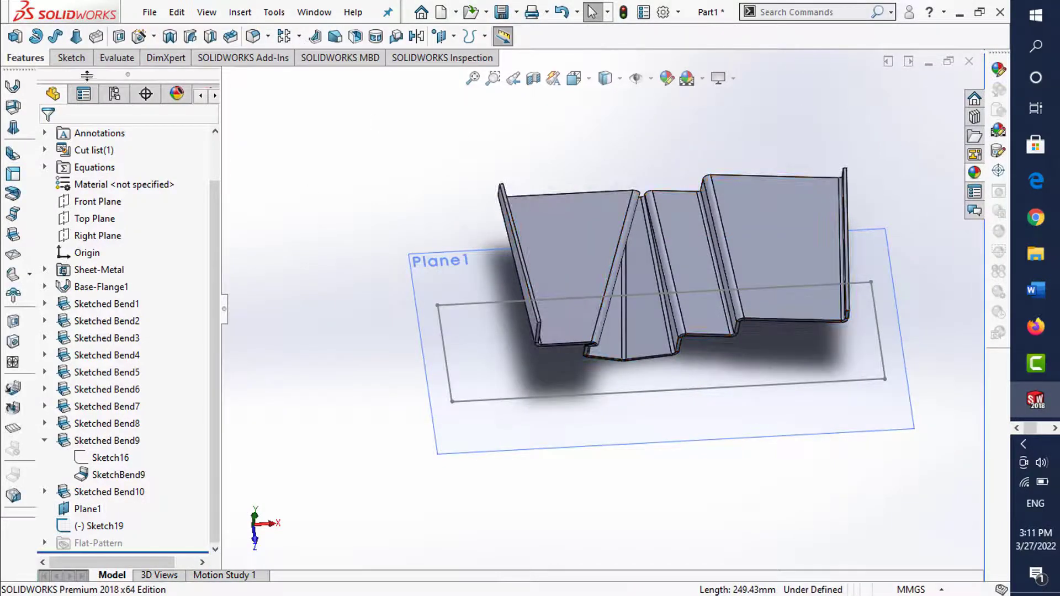
- Extrude-cut Sketch19's rectangle Through All with the side flipped, creating Cut-Extrude5
{"action": "left_click", "coordinate": [119, 38]}
{"action": "left_click", "coordinate": [531, 395]}
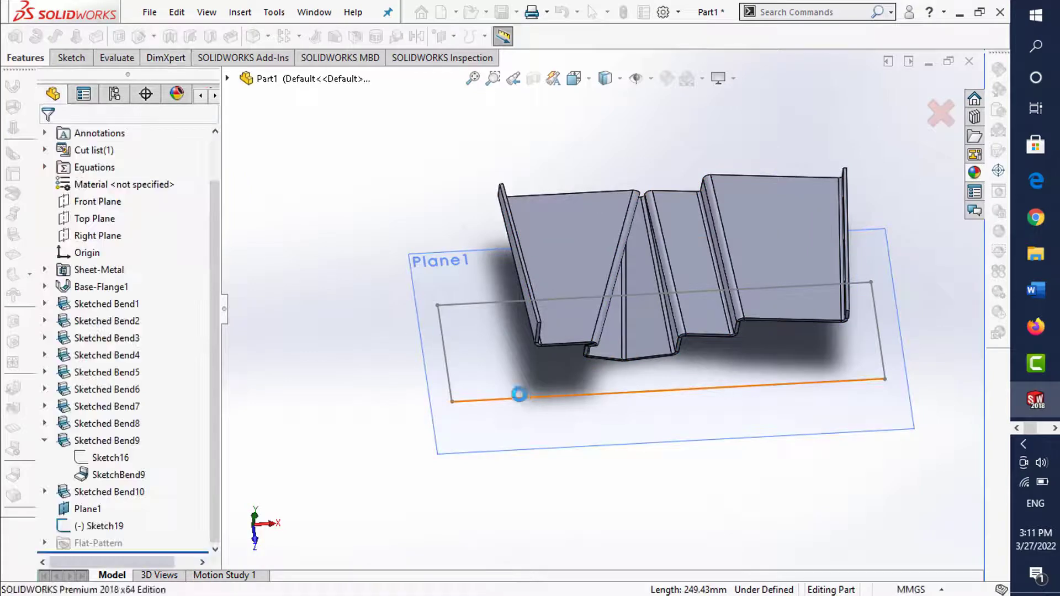
{"action": "middle_click_drag", "start_coordinate": [420, 368], "coordinate": [426, 199]}
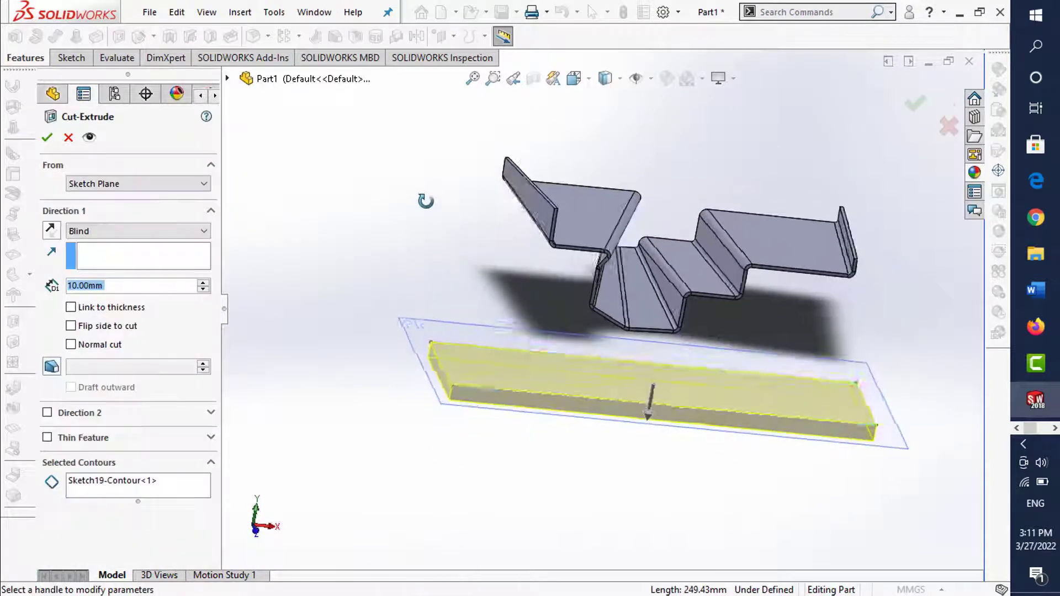
{"action": "left_click", "coordinate": [94, 231]}
{"action": "left_click", "coordinate": [94, 256]}
{"action": "middle_click_drag", "start_coordinate": [537, 314], "coordinate": [356, 336]}
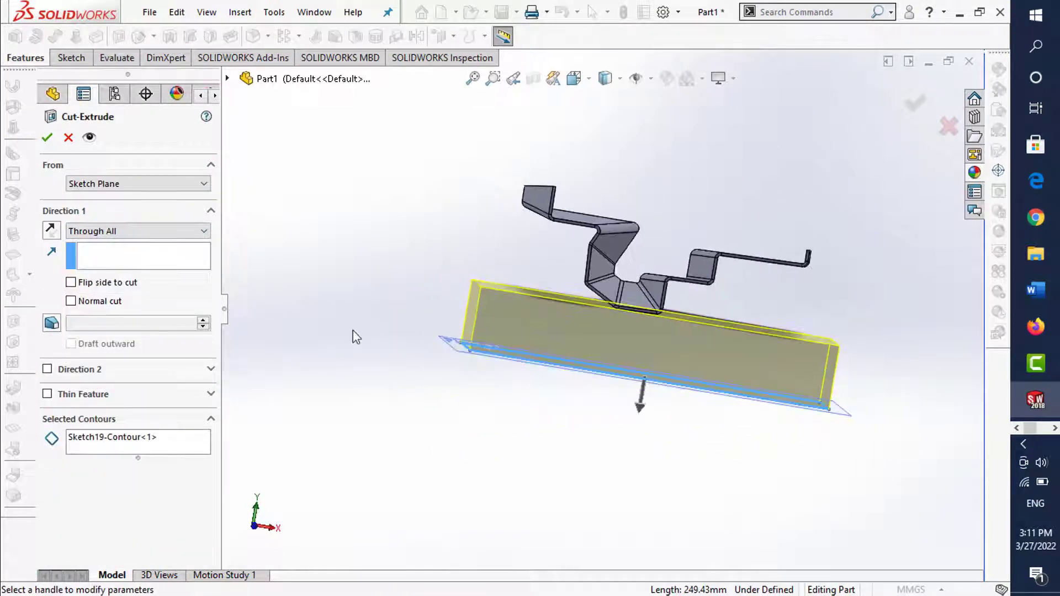
{"action": "left_click", "coordinate": [48, 230]}
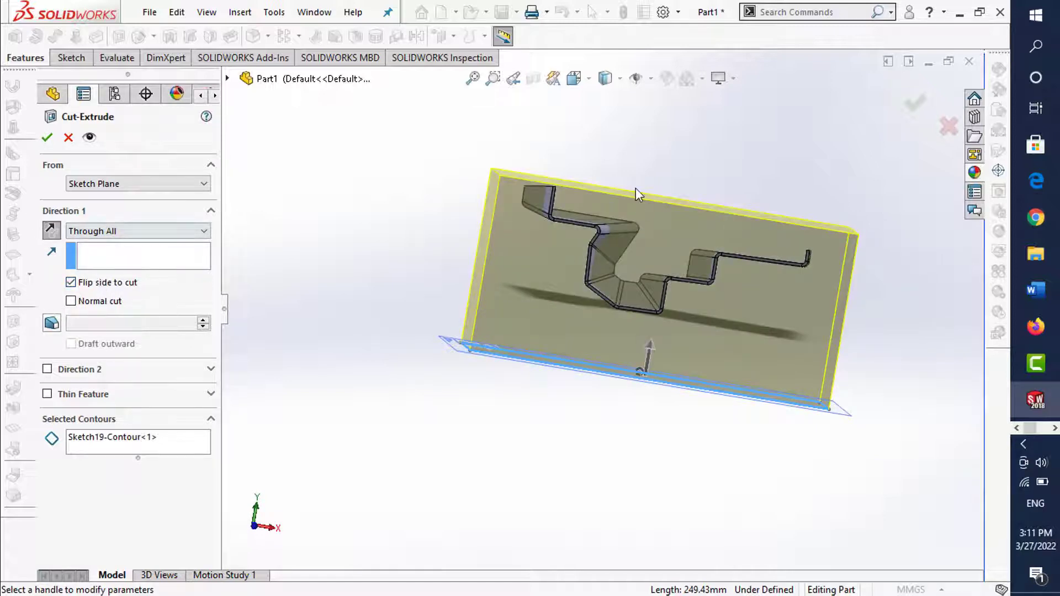
{"action": "middle_click_drag", "start_coordinate": [635, 188], "coordinate": [662, 144]}
{"action": "left_click", "coordinate": [912, 105]}
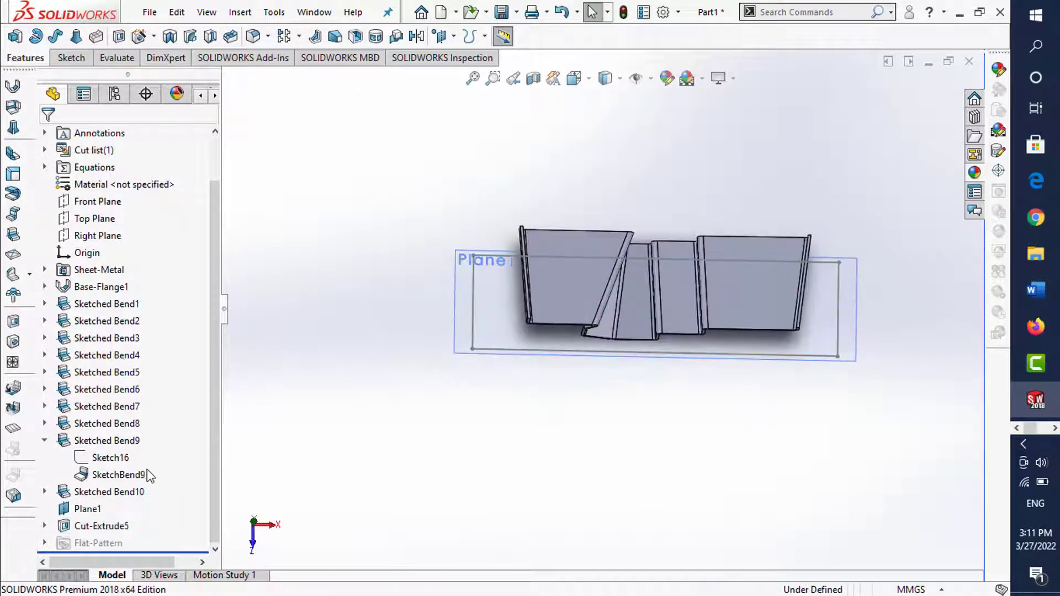
- Hide Plane1 and select the part's left end edge
{"action": "left_click", "coordinate": [86, 508]}
{"action": "left_click", "coordinate": [123, 488]}
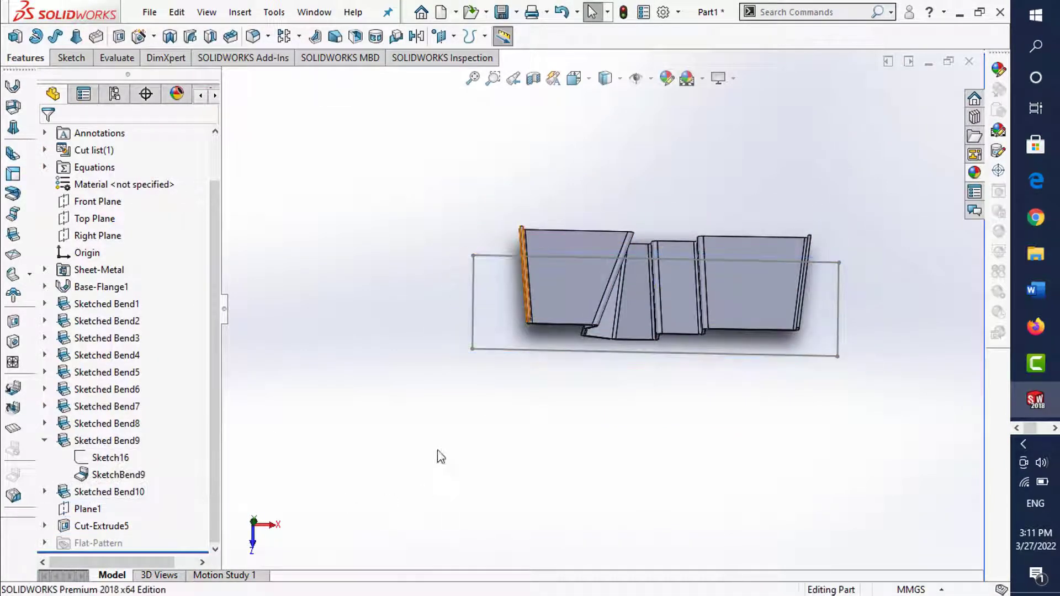
{"action": "left_click", "coordinate": [508, 354]}
{"action": "left_click", "coordinate": [353, 397]}
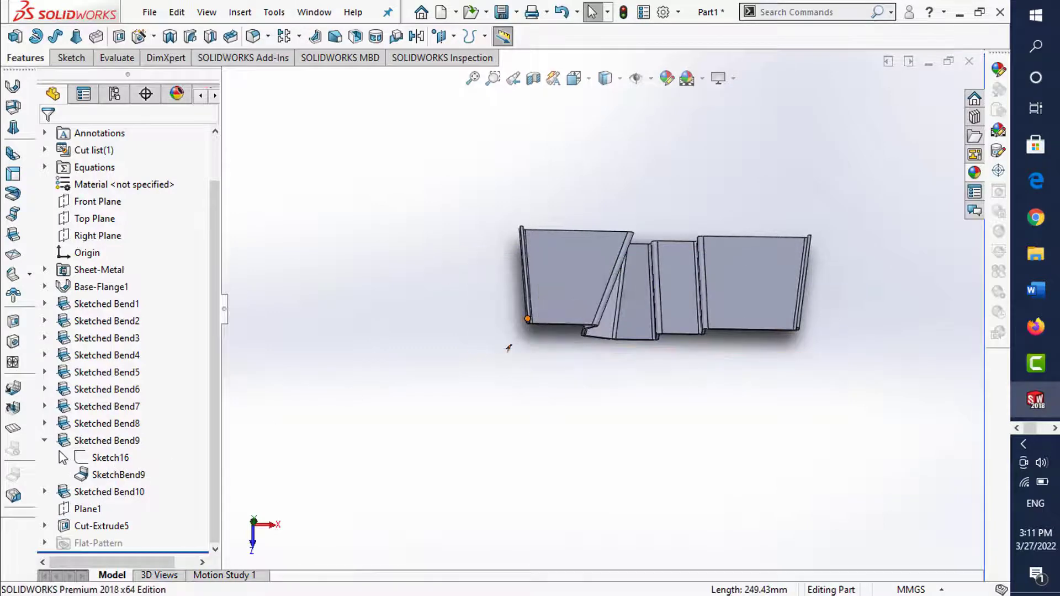
- Switch to the top view and start a new sketch on the right flange face
{"action": "key", "text": "ctrl+5"}
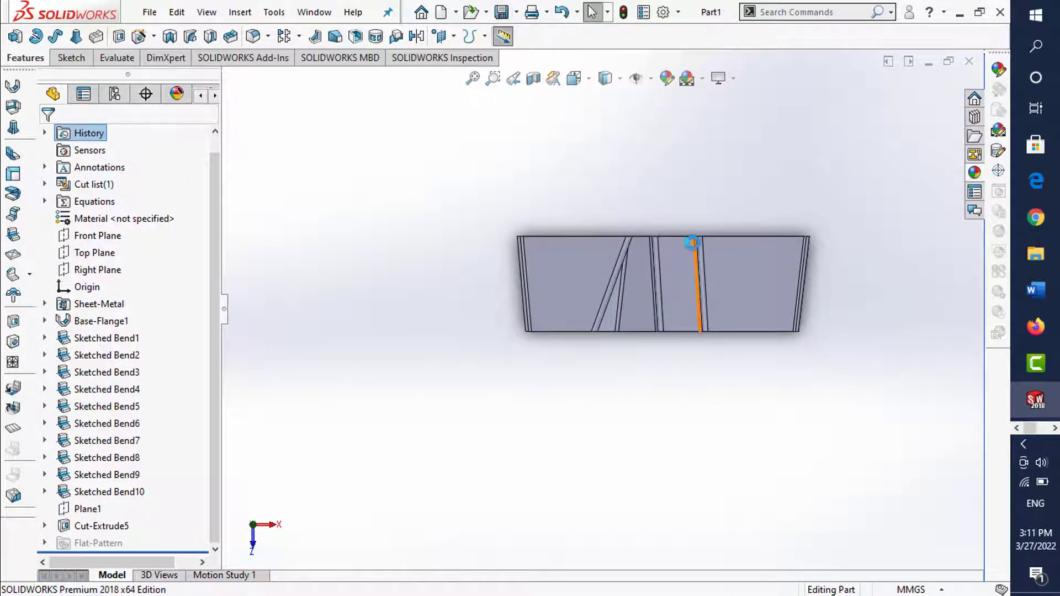
{"action": "scroll", "coordinate": [711, 246], "scroll_direction": "down", "scroll_amount": 2}
{"action": "scroll", "coordinate": [711, 246], "scroll_direction": "down", "scroll_amount": 2}
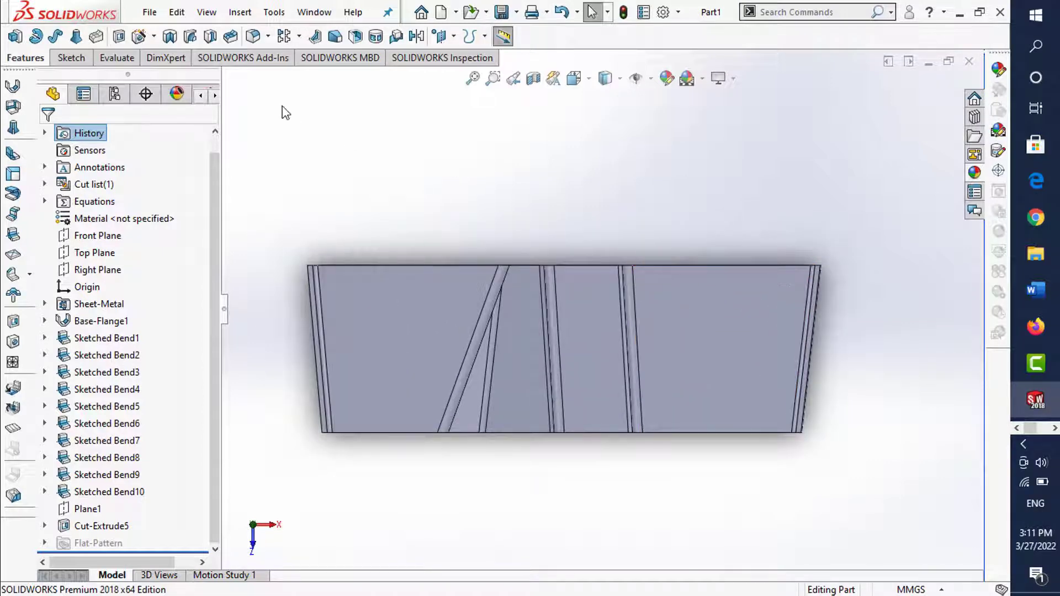
{"action": "left_click", "coordinate": [78, 57]}
{"action": "left_click", "coordinate": [15, 35]}
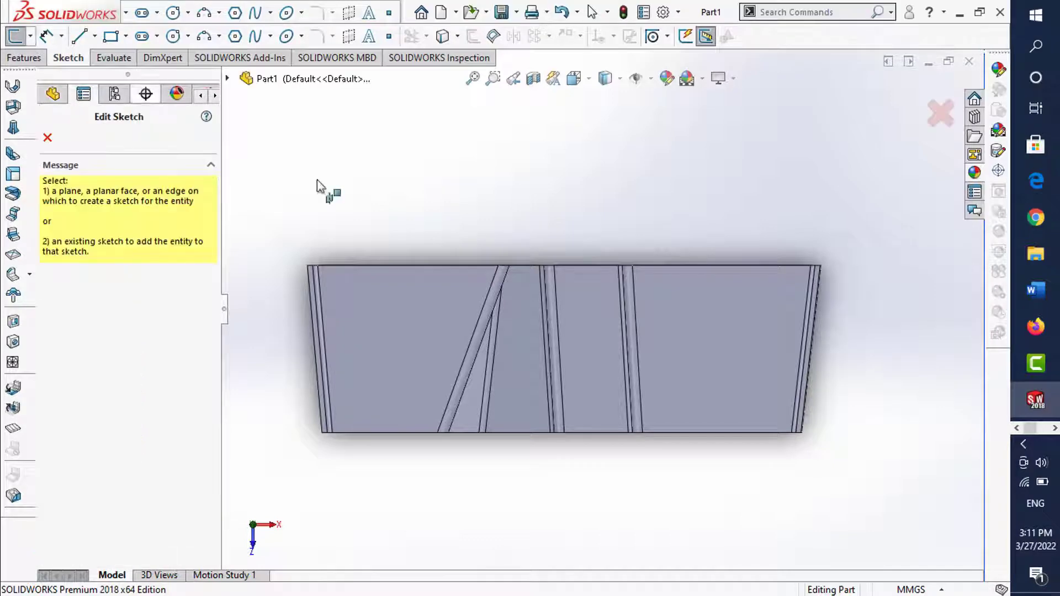
{"action": "left_click", "coordinate": [743, 339]}
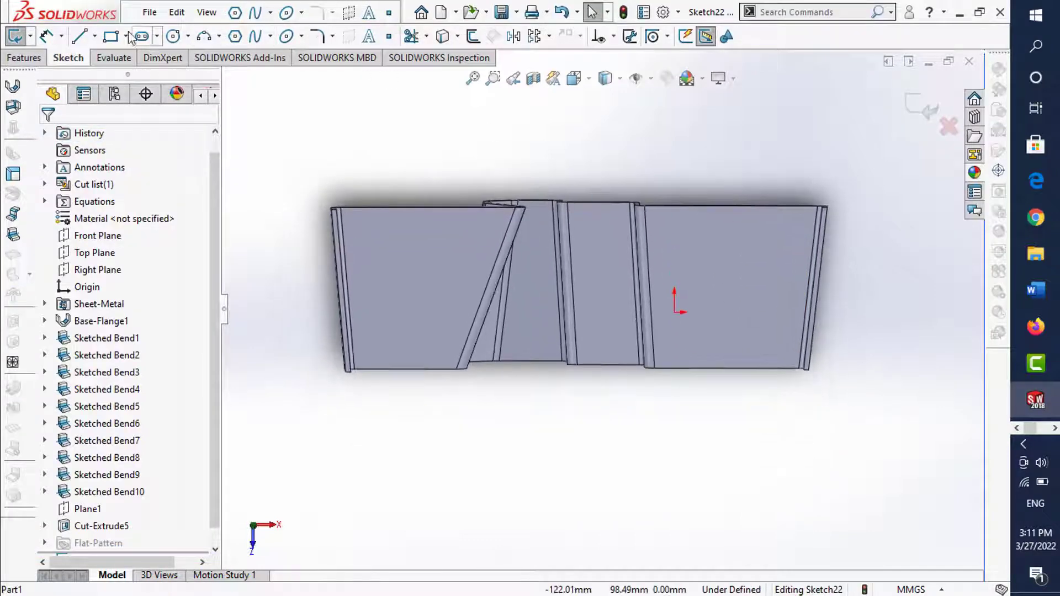
- Draw three concentric circles on the flange face
{"action": "left_click", "coordinate": [172, 37]}
{"action": "left_click", "coordinate": [731, 287]}
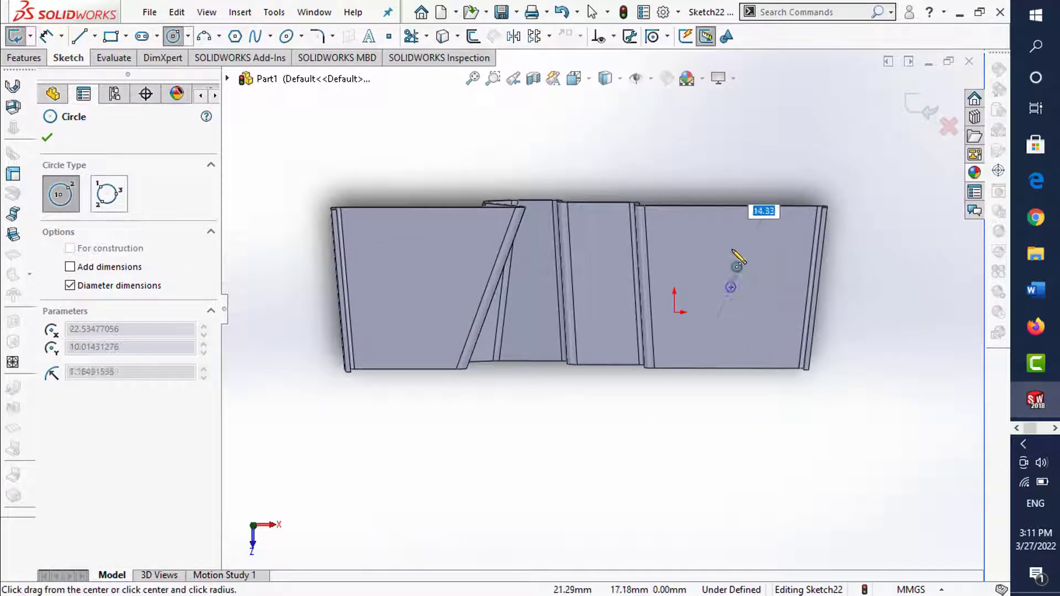
{"action": "left_click", "coordinate": [738, 246]}
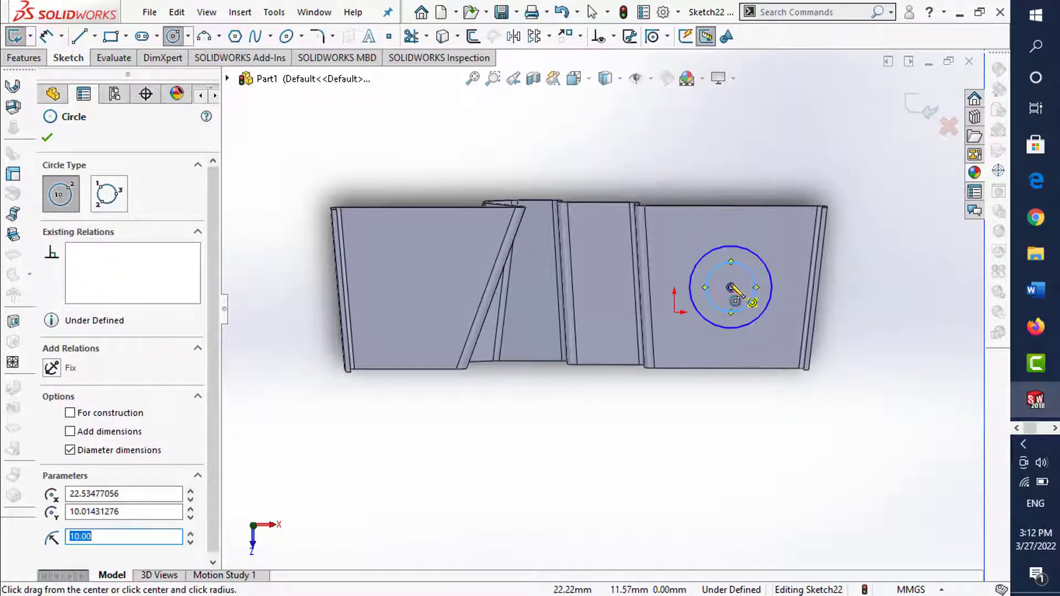
{"action": "left_click", "coordinate": [731, 287]}
{"action": "key", "text": "Return"}
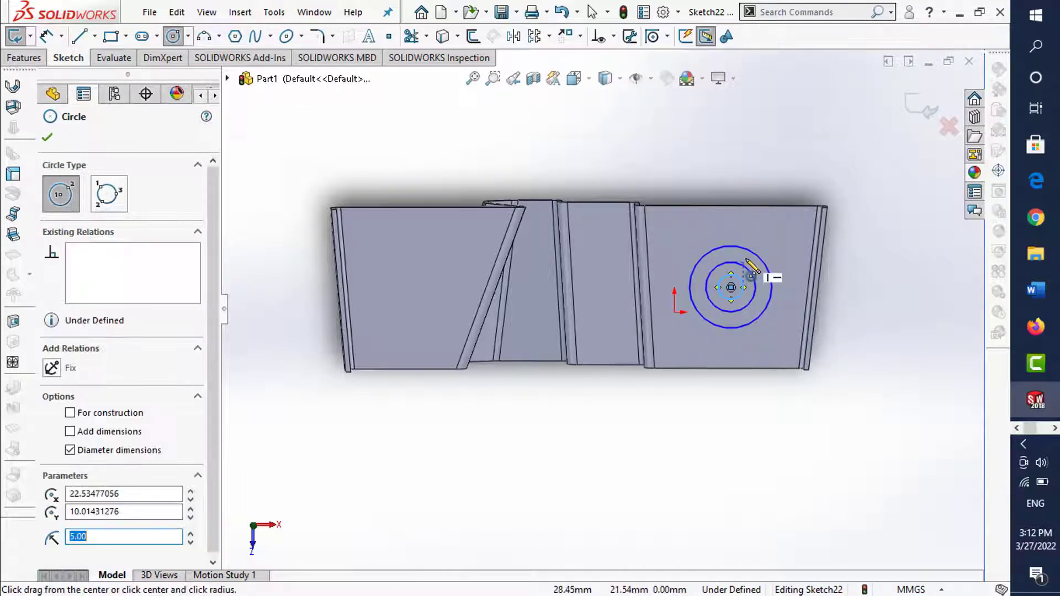
{"action": "scroll", "coordinate": [752, 268], "scroll_direction": "down", "scroll_amount": 3}
{"action": "key", "text": "Escape"}
- Dimension the outer circle to Ø40 mm, correcting a mistaken 10 mm entry
{"action": "left_click", "coordinate": [46, 37]}
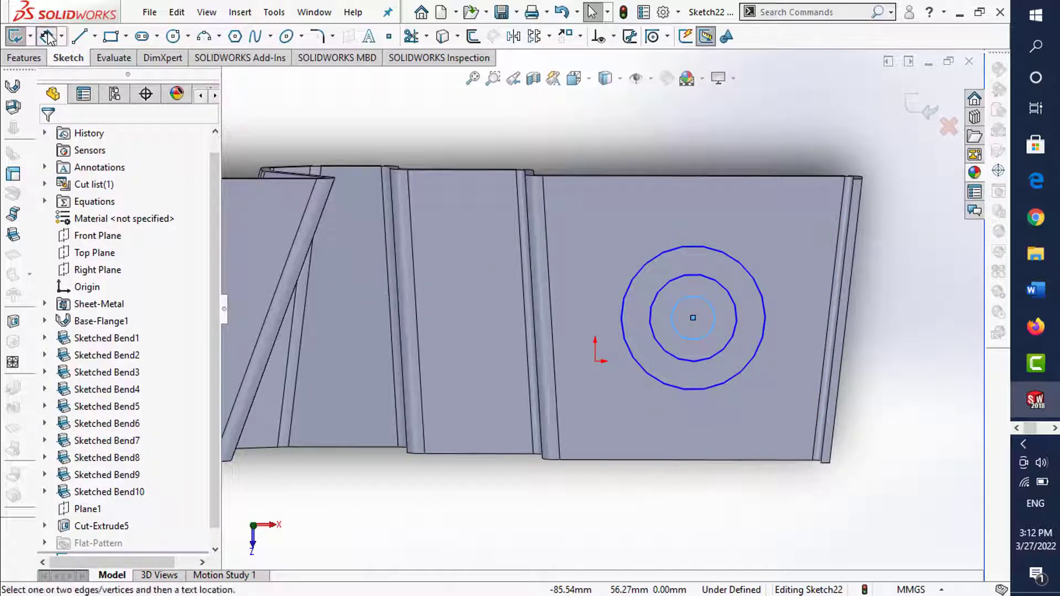
{"action": "left_click", "coordinate": [765, 307]}
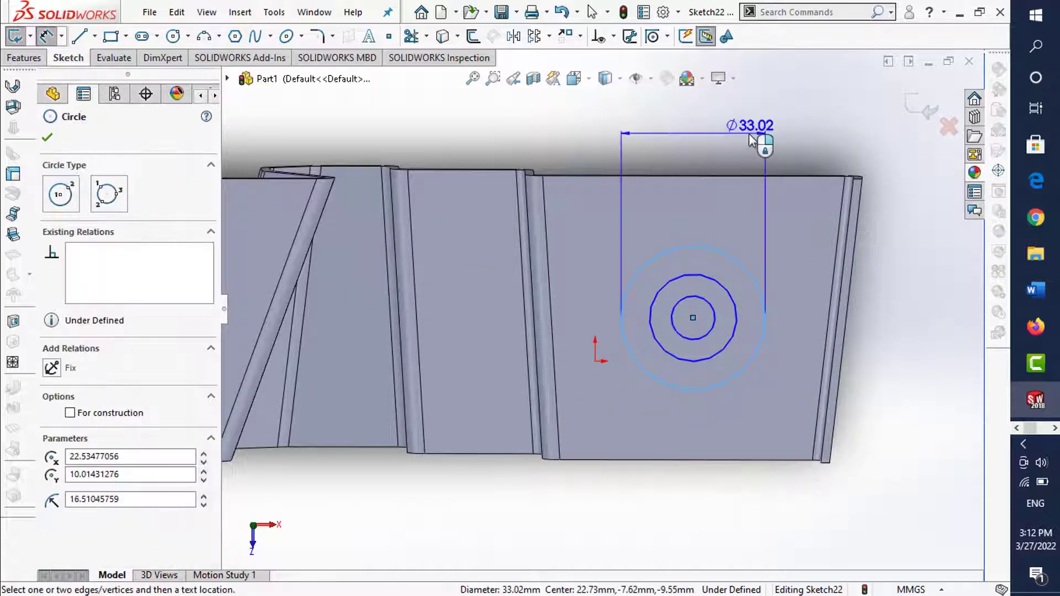
{"action": "left_click", "coordinate": [759, 139]}
{"action": "type", "text": "10"}
{"action": "key", "text": "Return"}
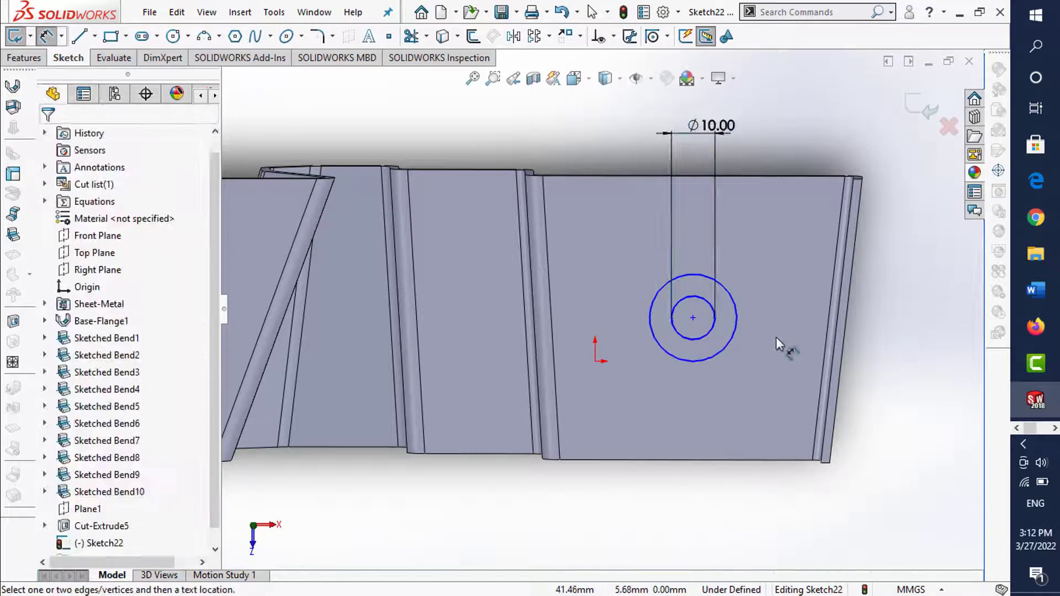
{"action": "key", "text": "ctrl+z"}
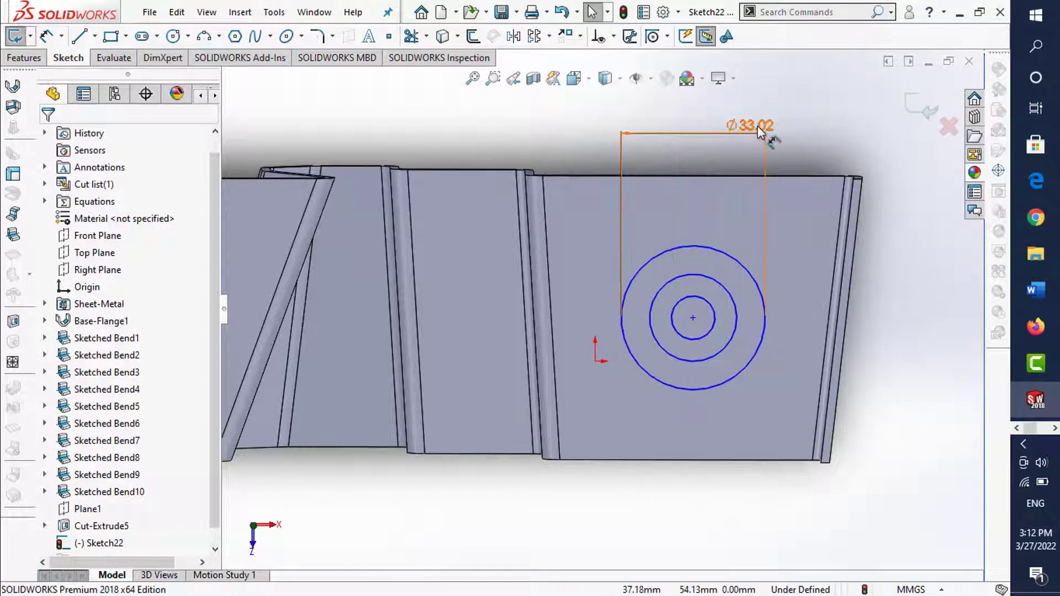
{"action": "double_click", "coordinate": [761, 138]}
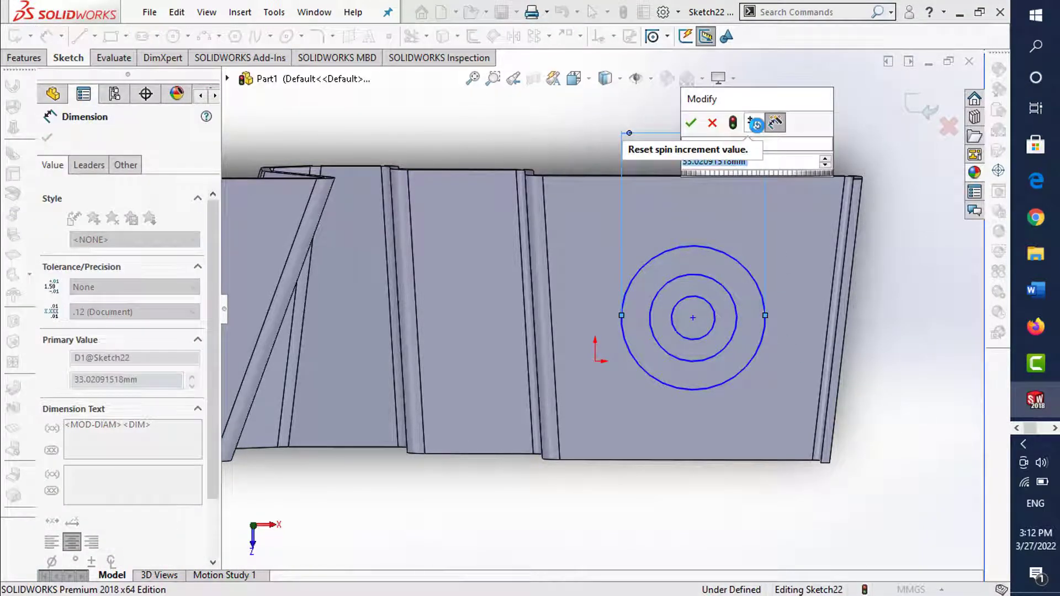
{"action": "type", "text": "40"}
{"action": "key", "text": "Return"}
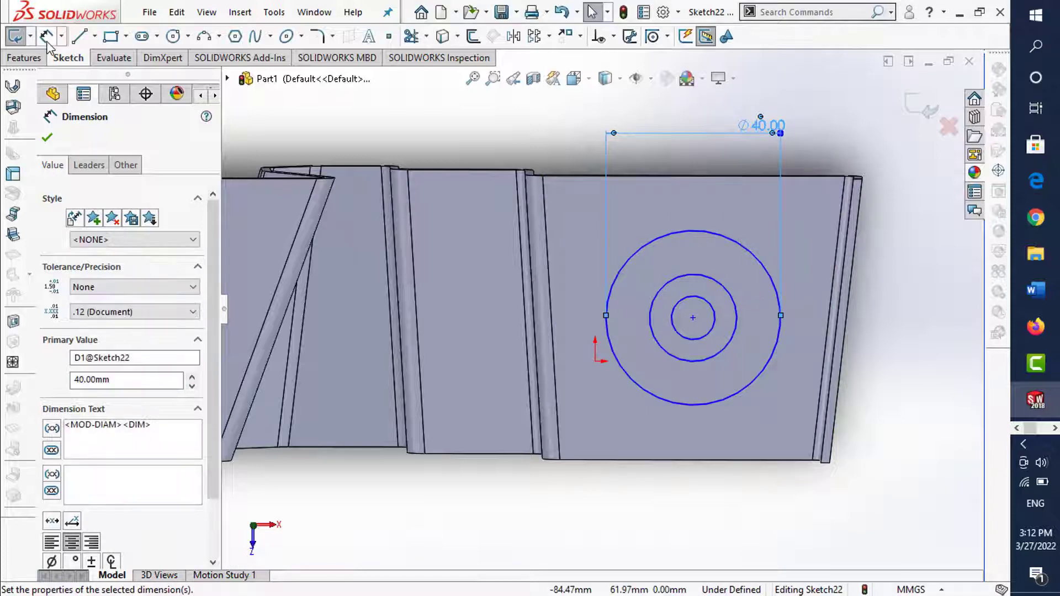
- Dimension the middle circle to Ø30 mm and the inner circle to Ø10 mm
{"action": "left_click", "coordinate": [46, 38]}
{"action": "left_click", "coordinate": [674, 172]}
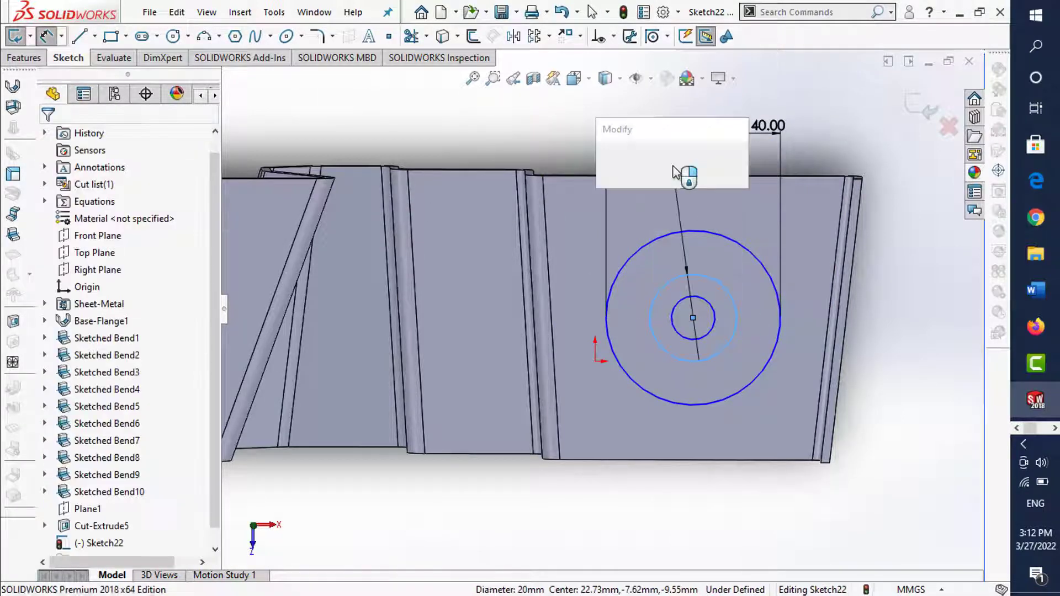
{"action": "type", "text": "30"}
{"action": "key", "text": "Return"}
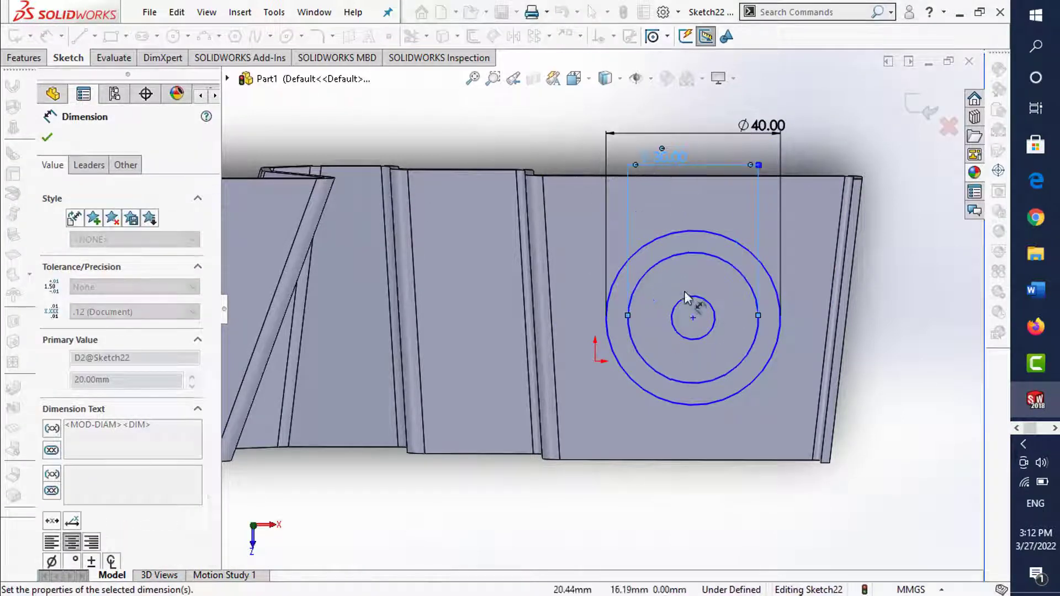
{"action": "left_click", "coordinate": [686, 304]}
{"action": "left_click", "coordinate": [695, 200]}
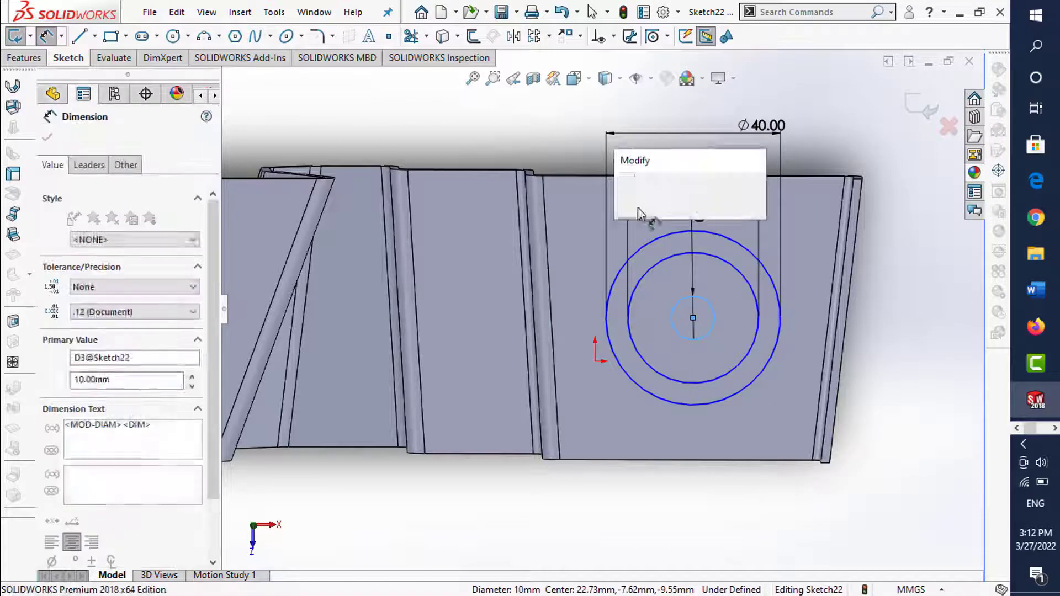
{"action": "key", "text": "Return"}
- Draw vertical and horizontal lines crossing the outer circle through its centre
{"action": "left_click", "coordinate": [80, 38]}
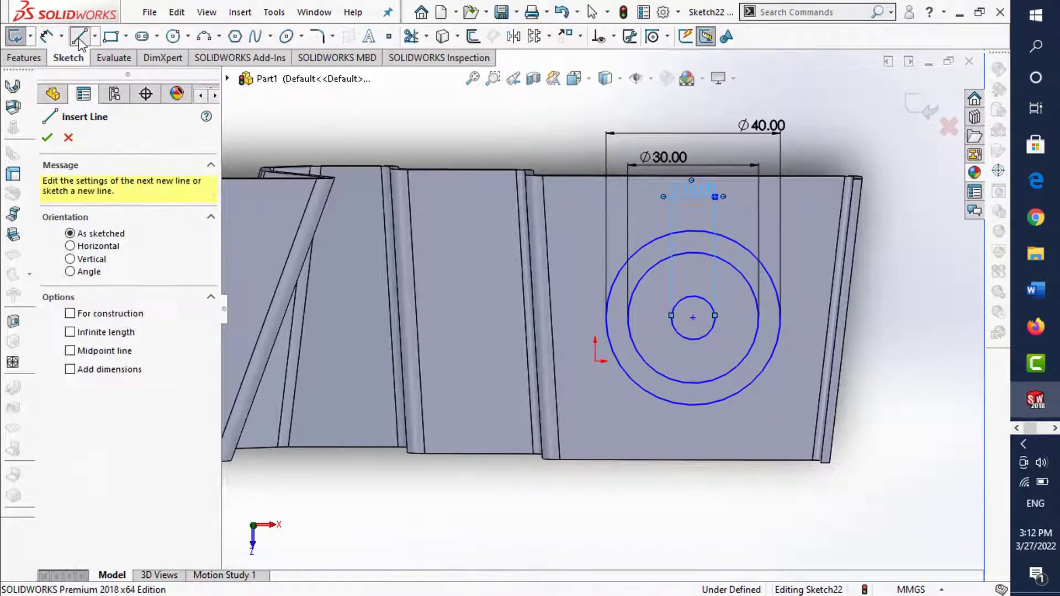
{"action": "left_click", "coordinate": [693, 230]}
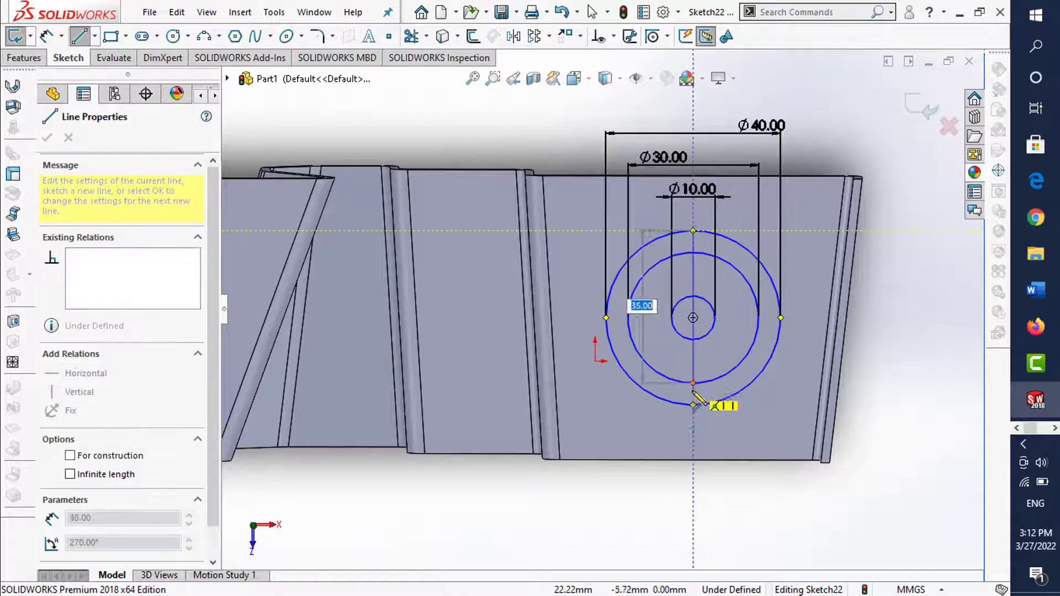
{"action": "left_click", "coordinate": [693, 405]}
{"action": "key", "text": "Escape"}
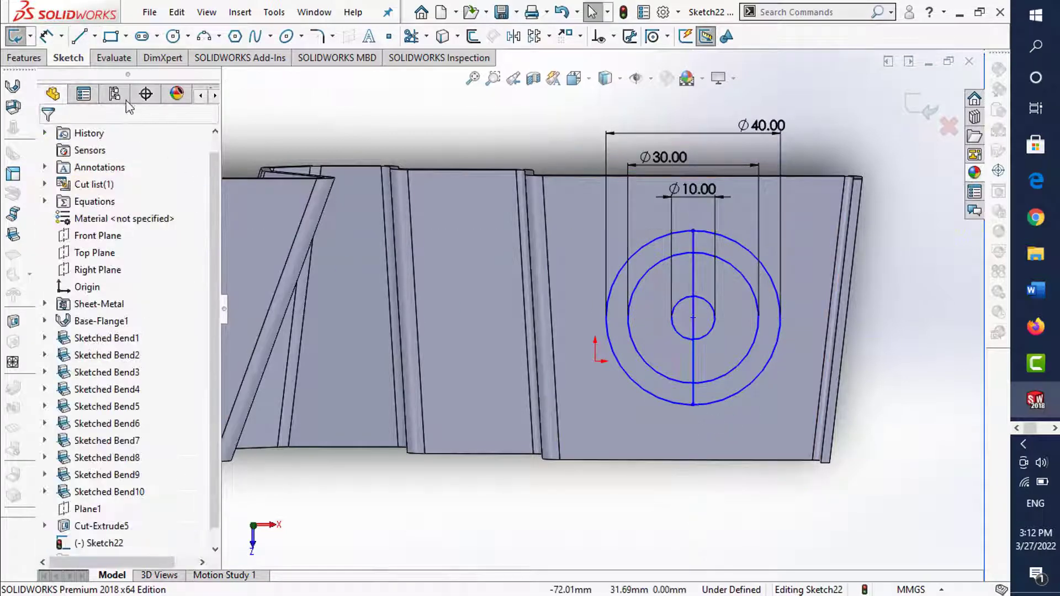
{"action": "left_click", "coordinate": [81, 37]}
{"action": "left_click", "coordinate": [606, 318]}
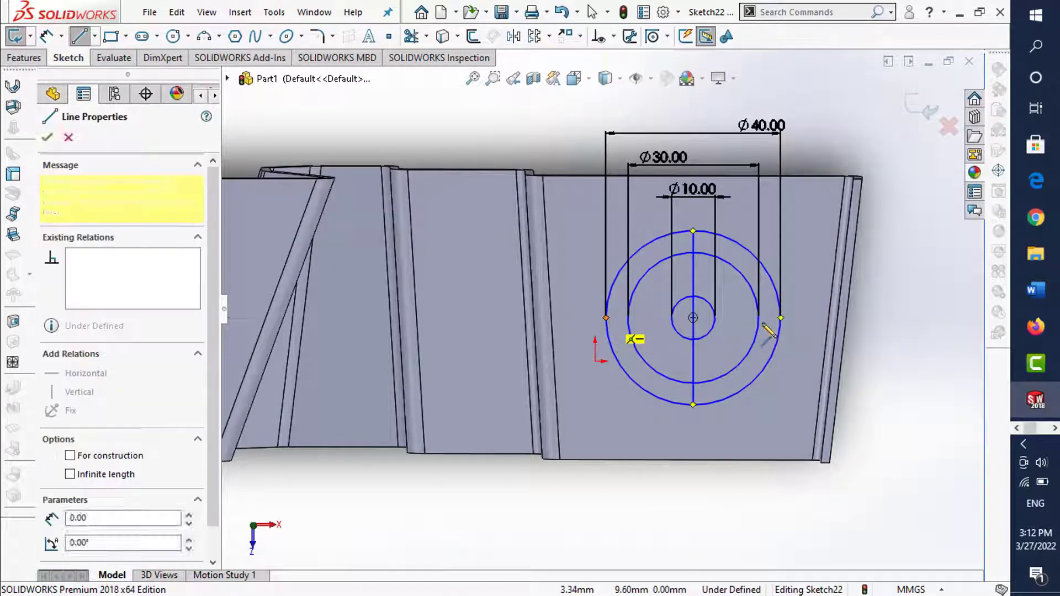
{"action": "left_click", "coordinate": [780, 318]}
{"action": "key", "text": "Escape"}
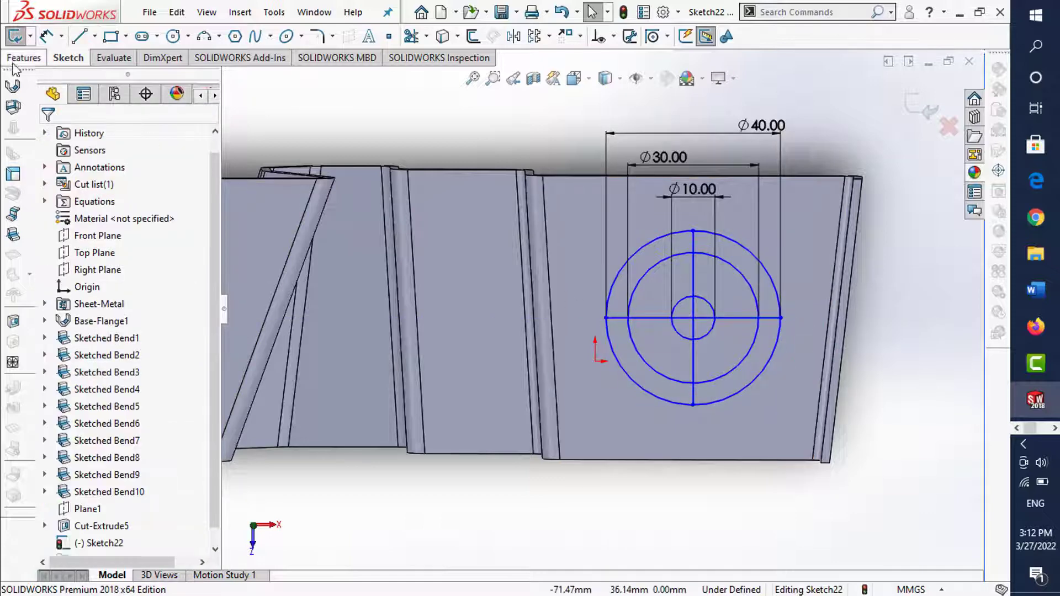
- Locate the circles' centre 10 mm vertically and 23 mm horizontally from the origin, then exit the sketch
{"action": "left_click", "coordinate": [692, 318]}
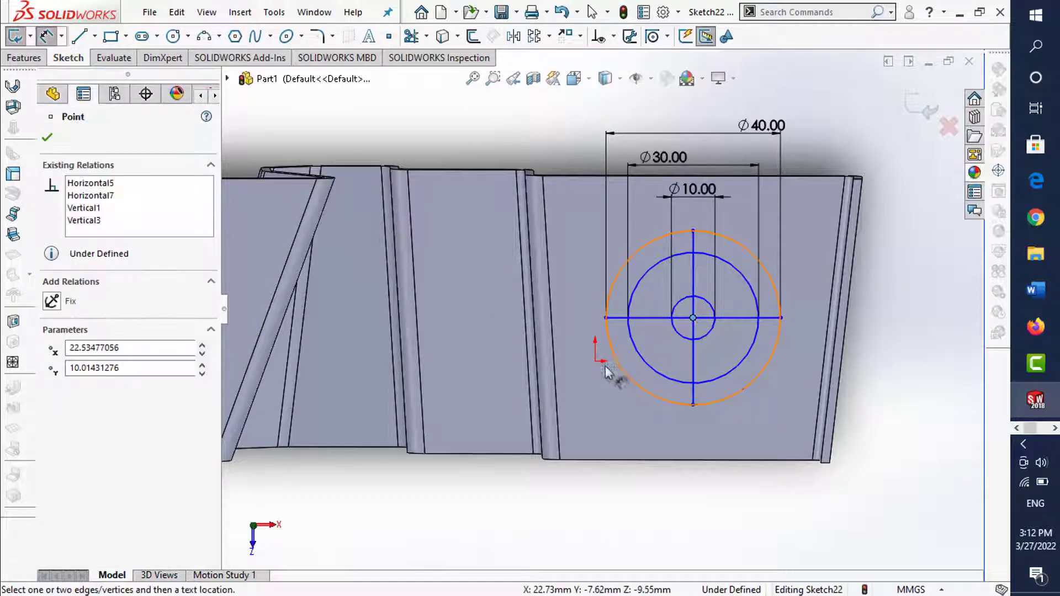
{"action": "left_click", "coordinate": [595, 360]}
{"action": "type", "text": "10"}
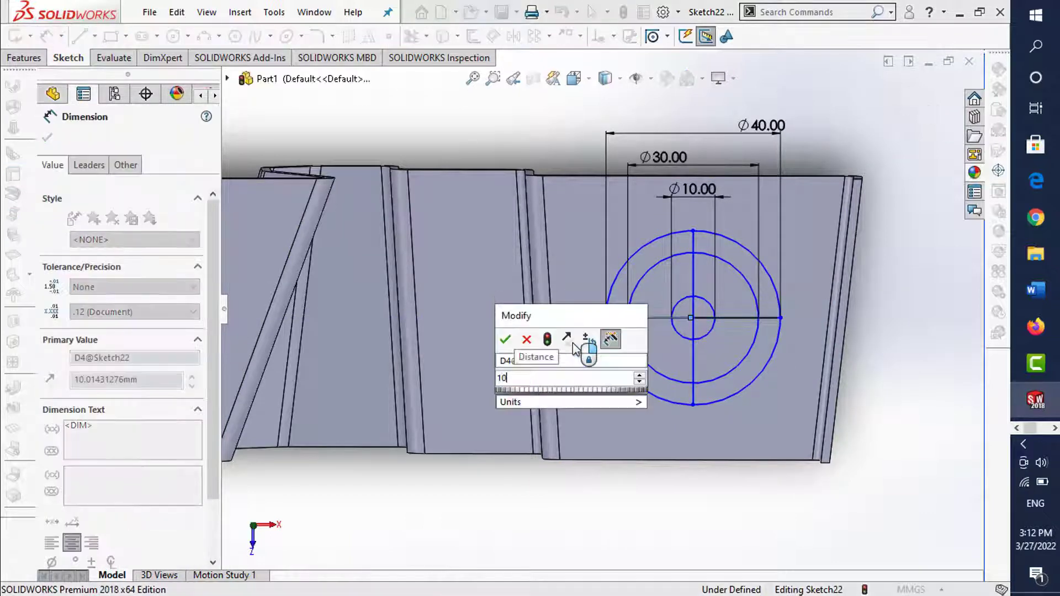
{"action": "key", "text": "Return"}
{"action": "left_click", "coordinate": [693, 318]}
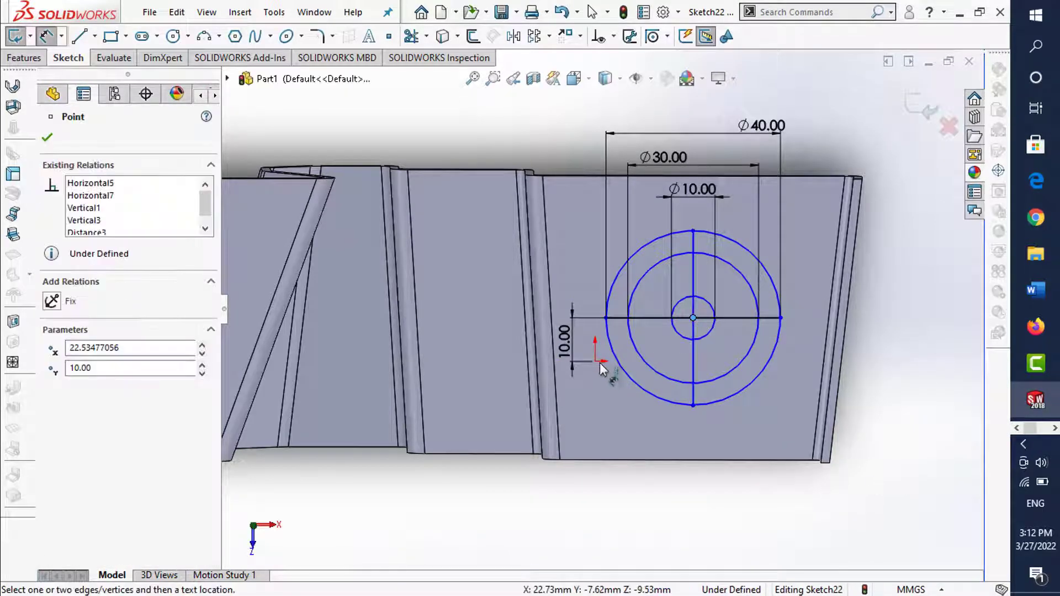
{"action": "left_click", "coordinate": [595, 361]}
{"action": "left_click", "coordinate": [636, 443]}
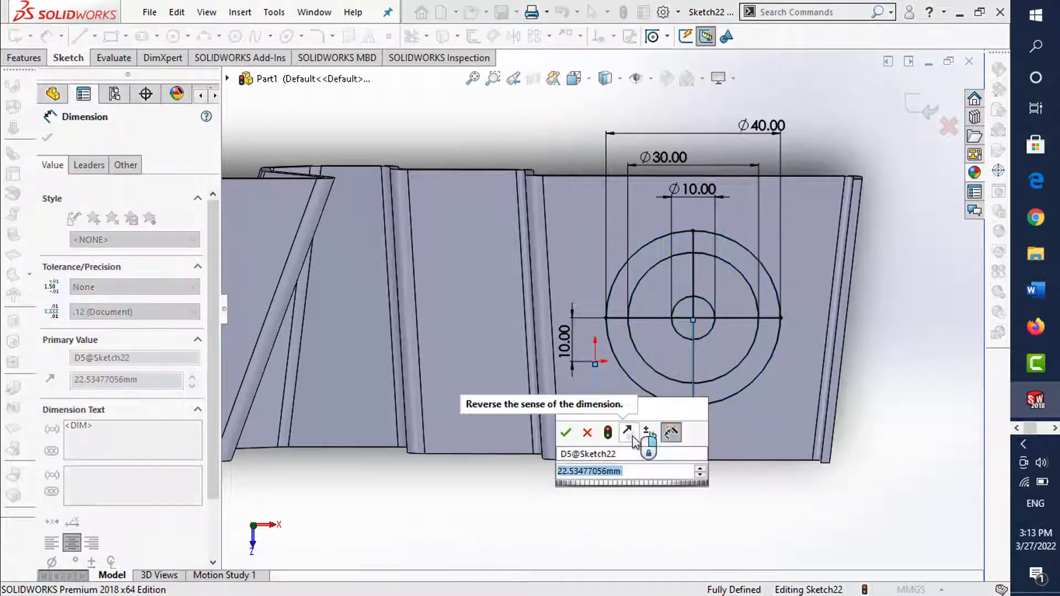
{"action": "type", "text": "23"}
{"action": "key", "text": "Return"}
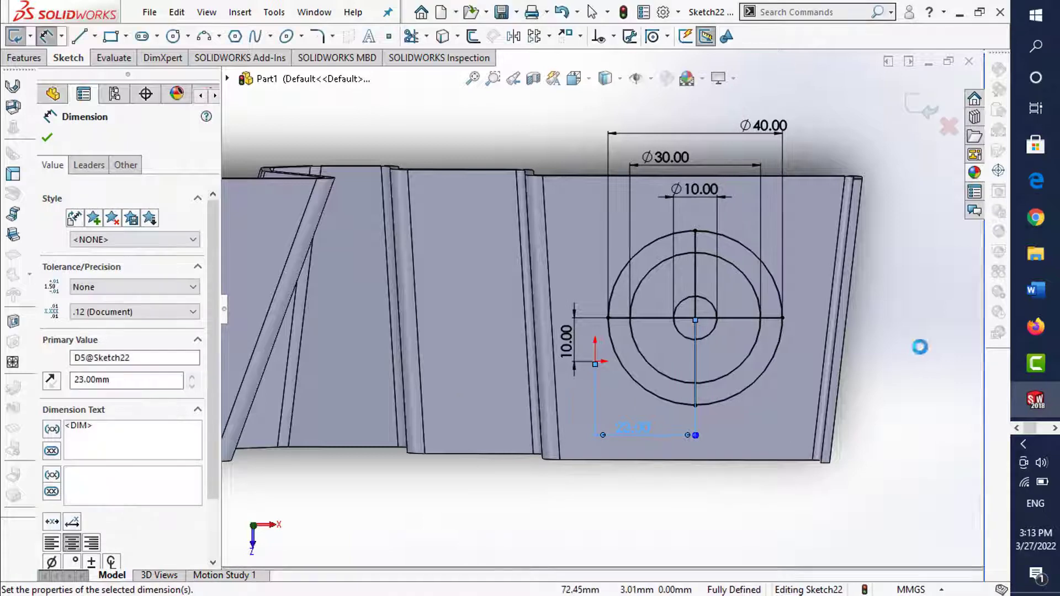
{"action": "left_click", "coordinate": [920, 109]}
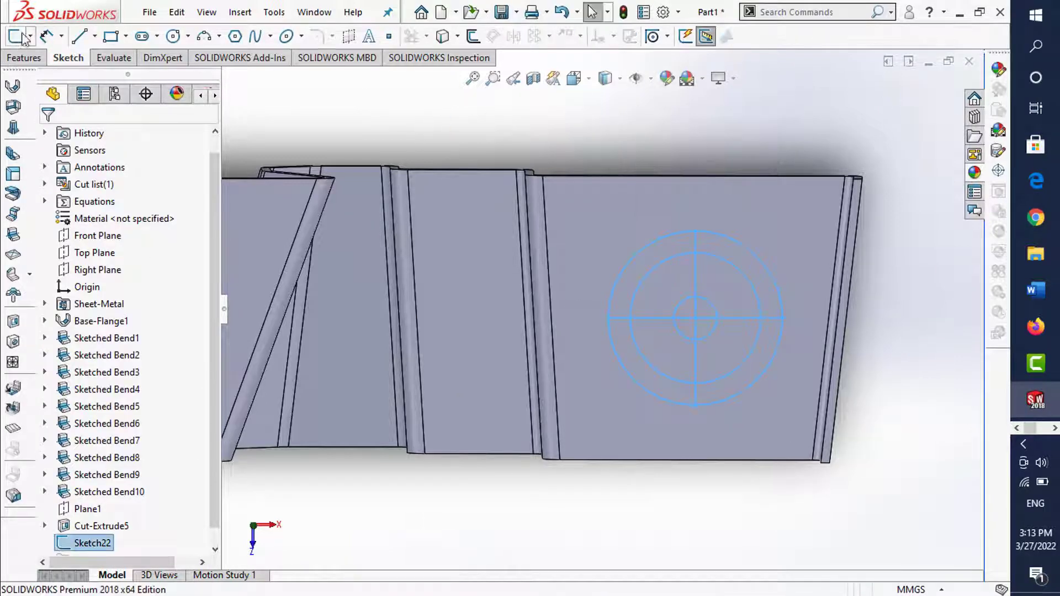
- Create Vent1 with the outer circle as boundary, cross lines as 2 mm ribs, inner circles as spars
{"action": "left_click", "coordinate": [765, 366]}
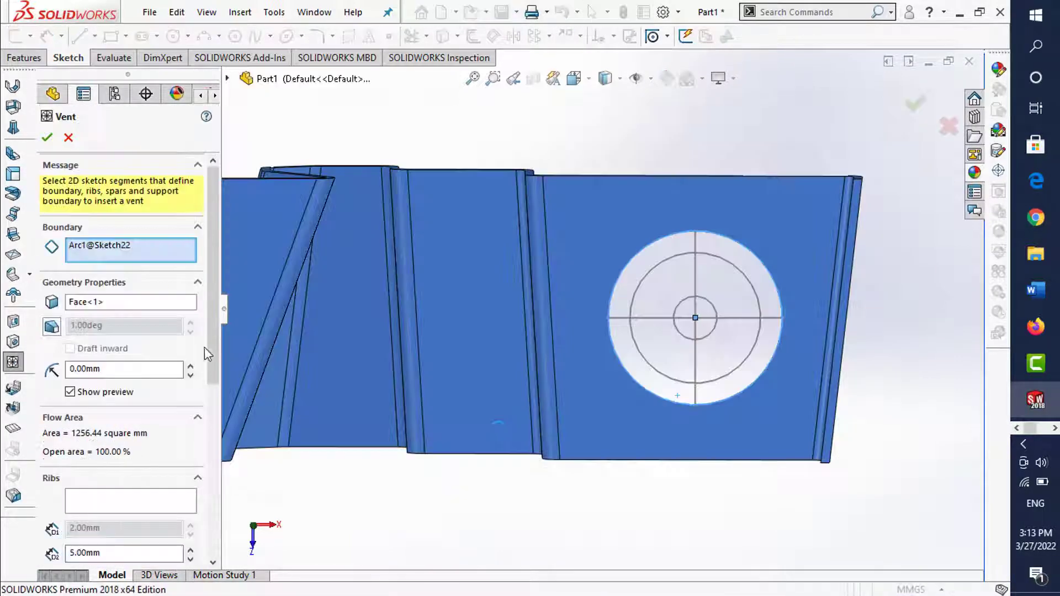
{"action": "left_click", "coordinate": [116, 501]}
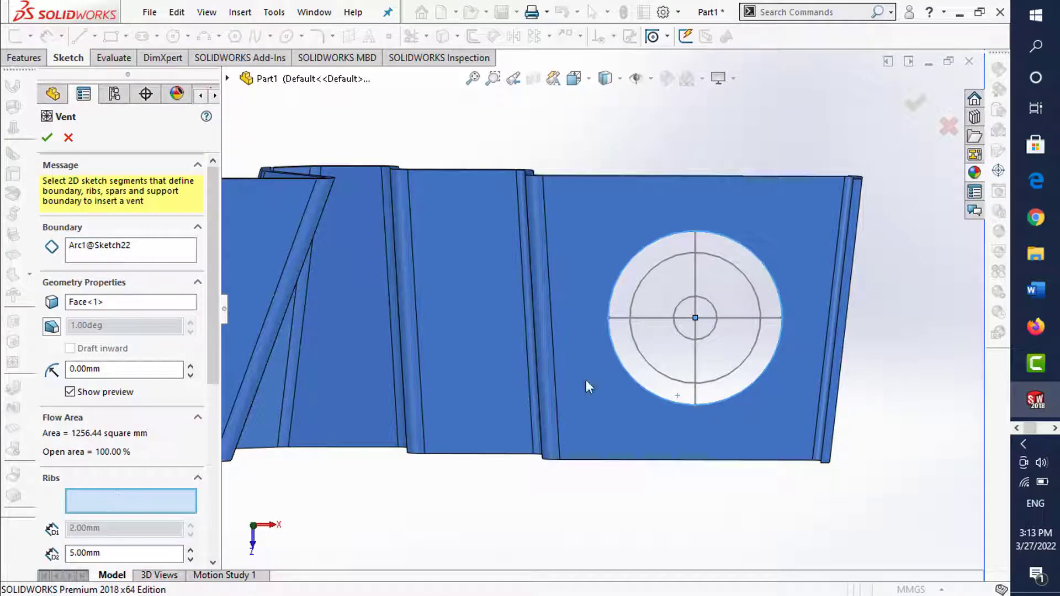
{"action": "left_click", "coordinate": [749, 324]}
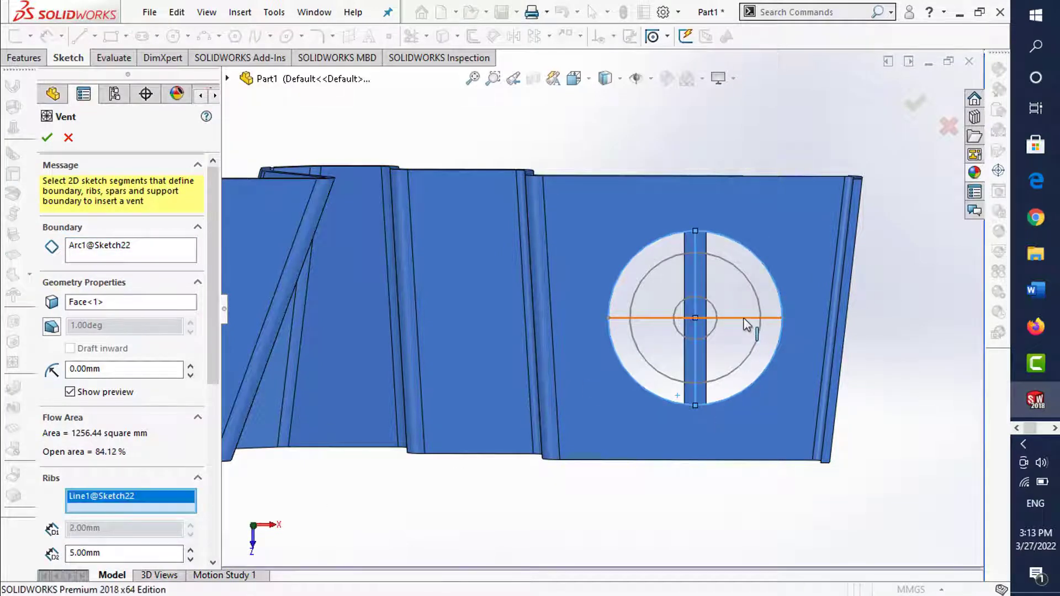
{"action": "left_click", "coordinate": [114, 551]}
{"action": "type", "text": "2"}
{"action": "key", "text": "Return"}
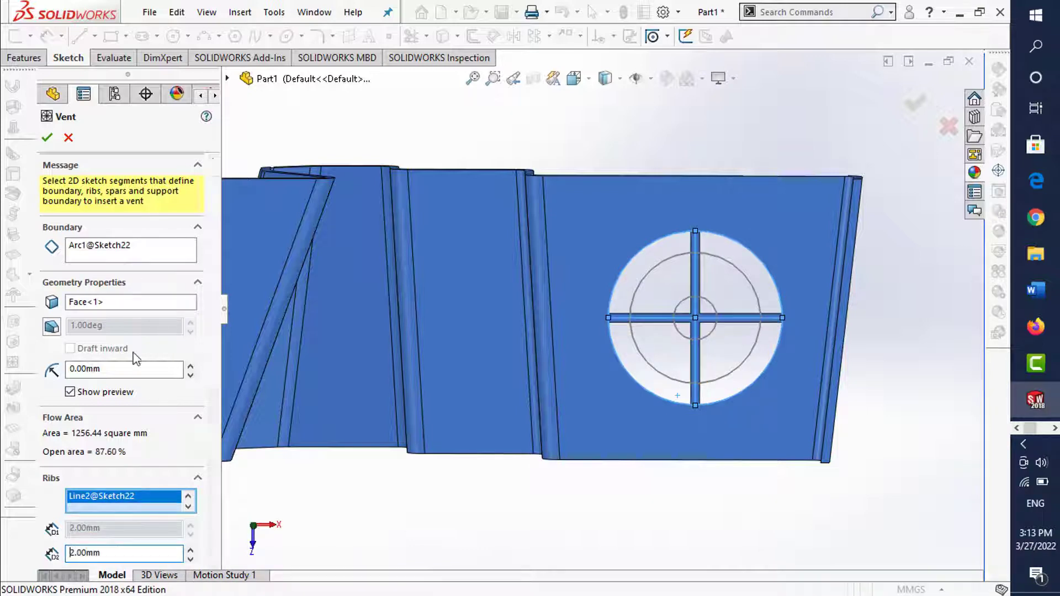
{"action": "left_click_drag", "start_coordinate": [209, 337], "coordinate": [206, 511]}
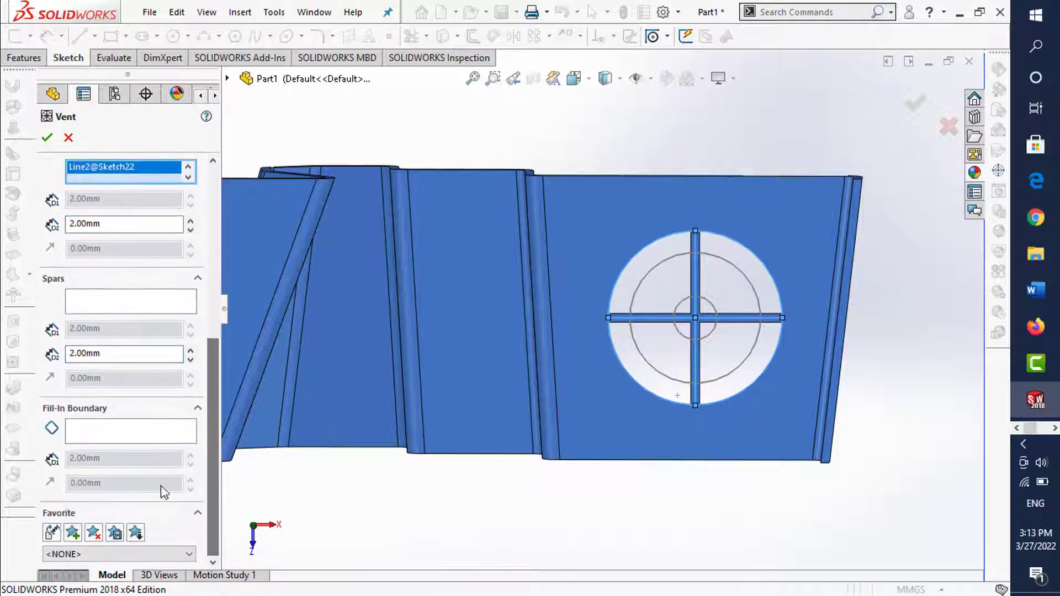
{"action": "left_click", "coordinate": [123, 311]}
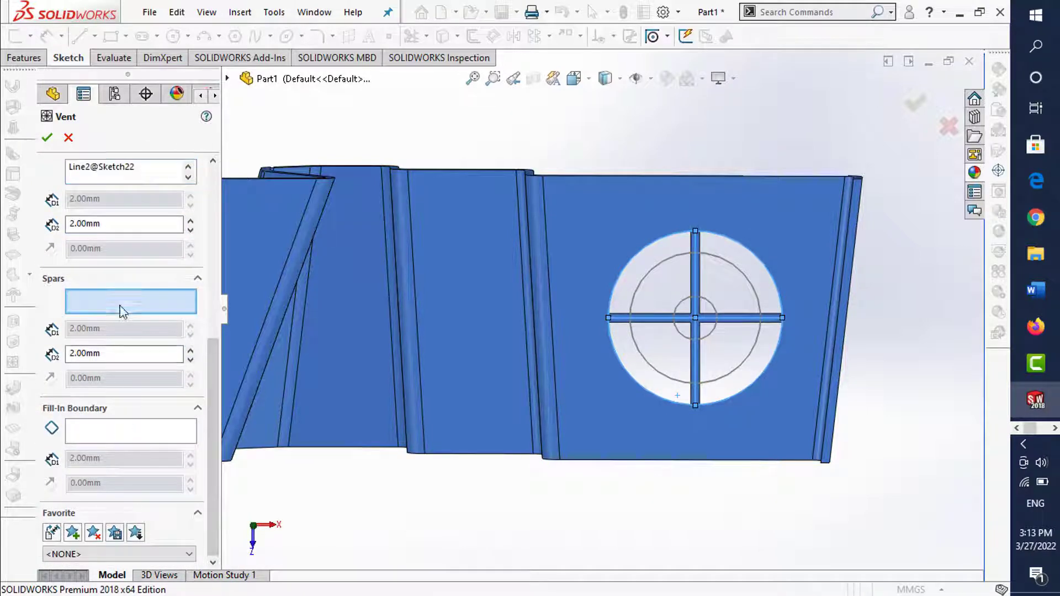
{"action": "left_click", "coordinate": [669, 269]}
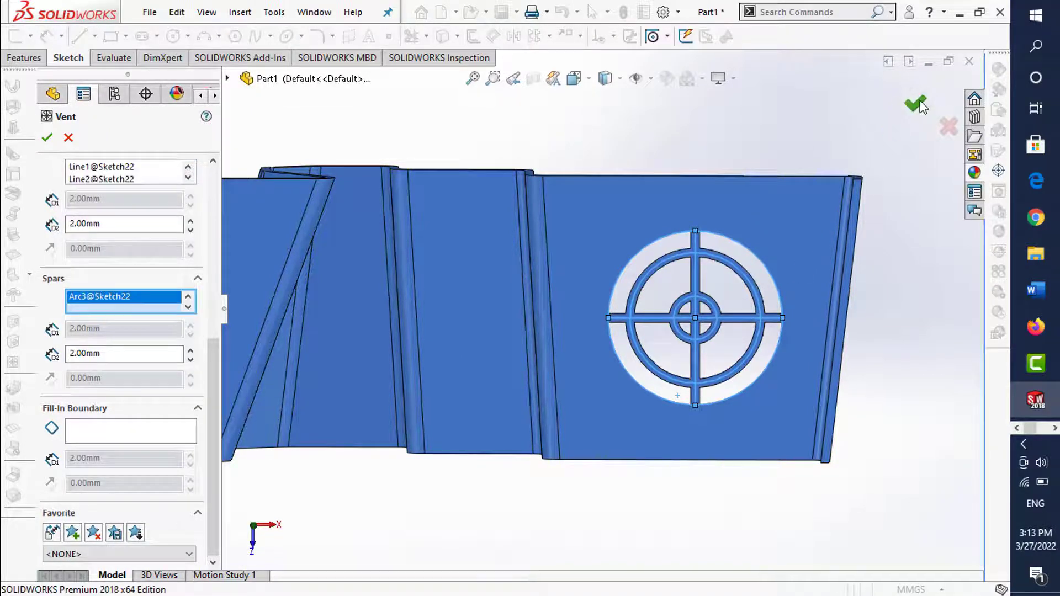
{"action": "key", "text": "Return"}
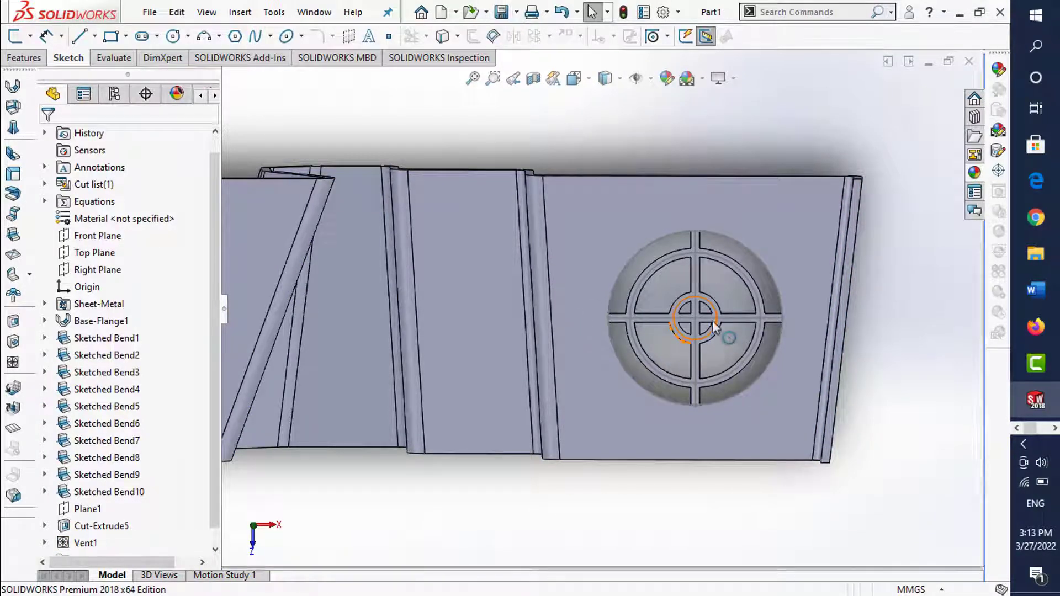
{"action": "scroll", "coordinate": [54, 542], "scroll_direction": "down", "scroll_amount": 1}
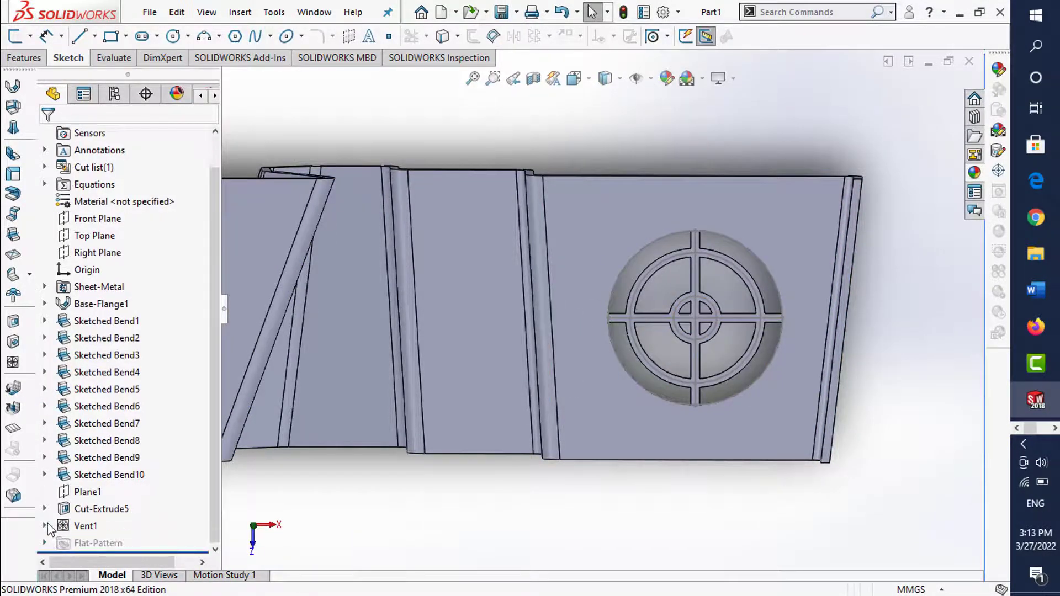
- Rebuild Vent1 so its slots cut through the panel
{"action": "left_click", "coordinate": [45, 525]}
{"action": "left_click", "coordinate": [104, 543]}
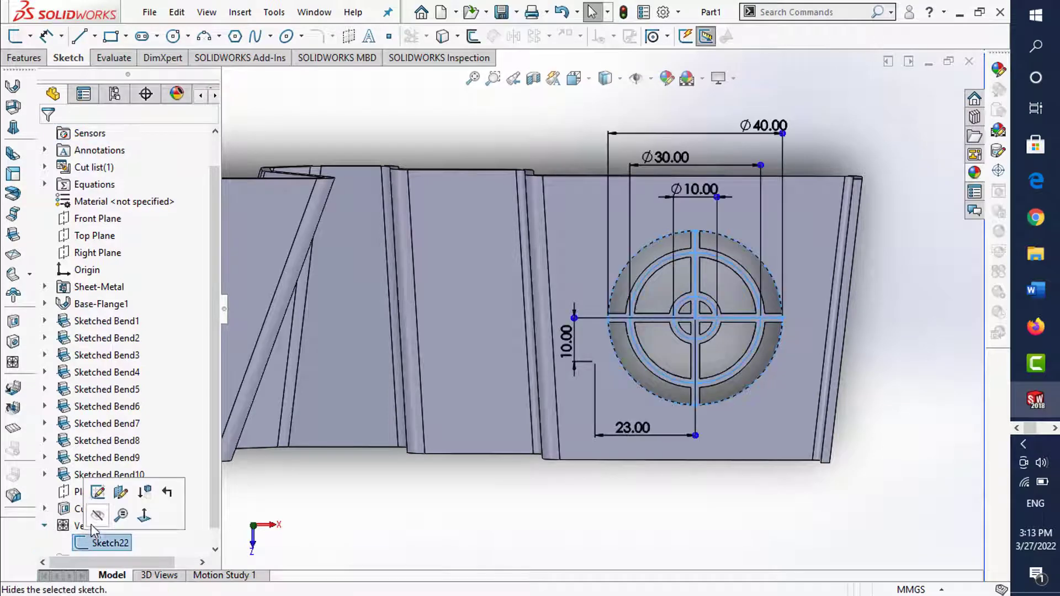
{"action": "left_click", "coordinate": [45, 525]}
{"action": "key", "text": "f"}
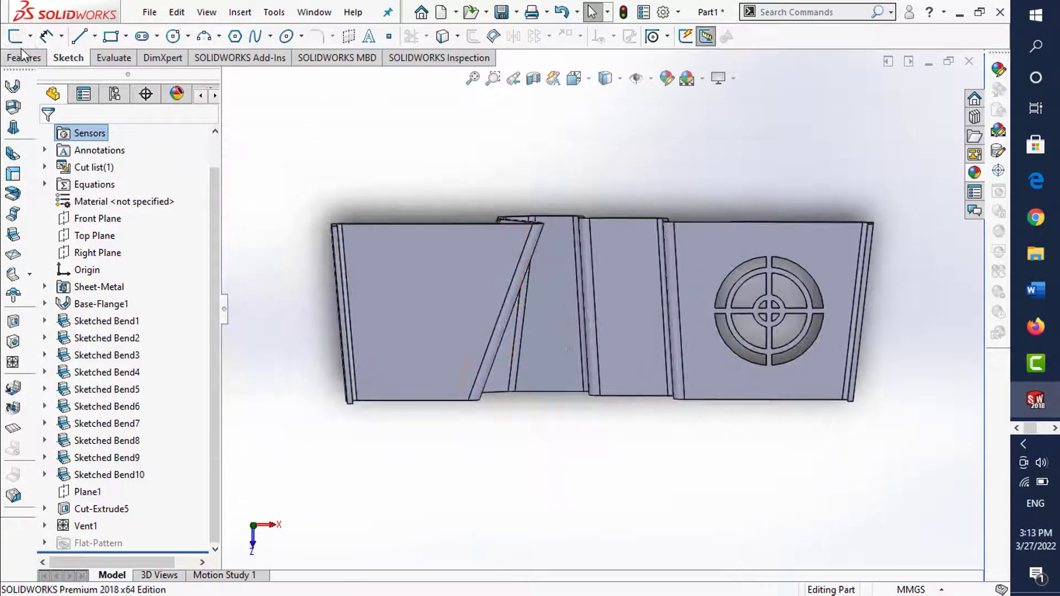
- Start a new sketch on the part's flat face
{"action": "left_click", "coordinate": [15, 36]}
{"action": "left_click", "coordinate": [401, 279]}
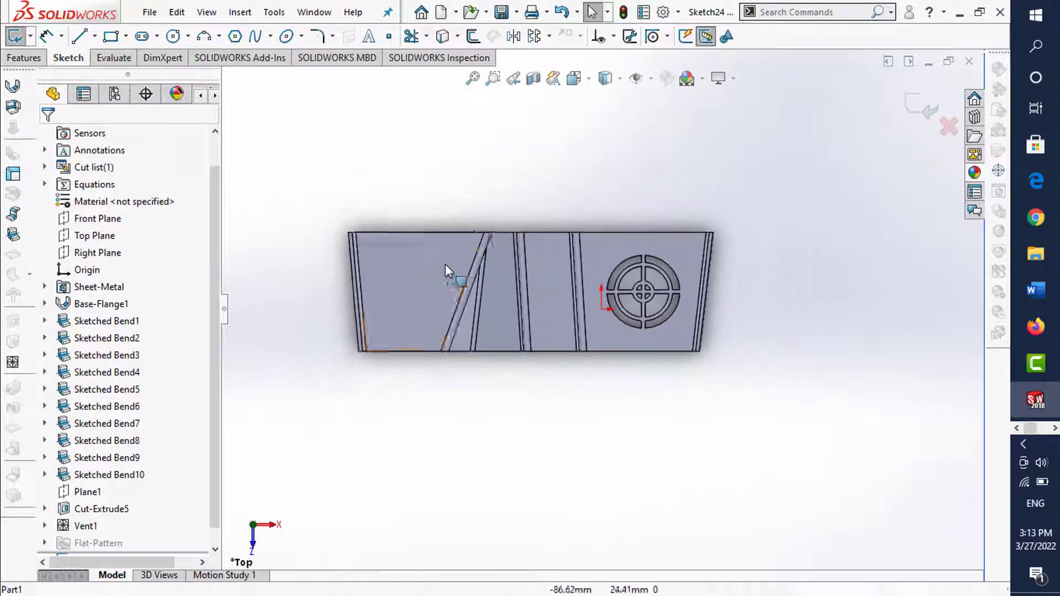
{"action": "scroll", "coordinate": [445, 264], "scroll_direction": "down", "scroll_amount": 1}
{"action": "scroll", "coordinate": [446, 261], "scroll_direction": "down", "scroll_amount": 2}
{"action": "scroll", "coordinate": [512, 287], "scroll_direction": "down", "scroll_amount": 2}
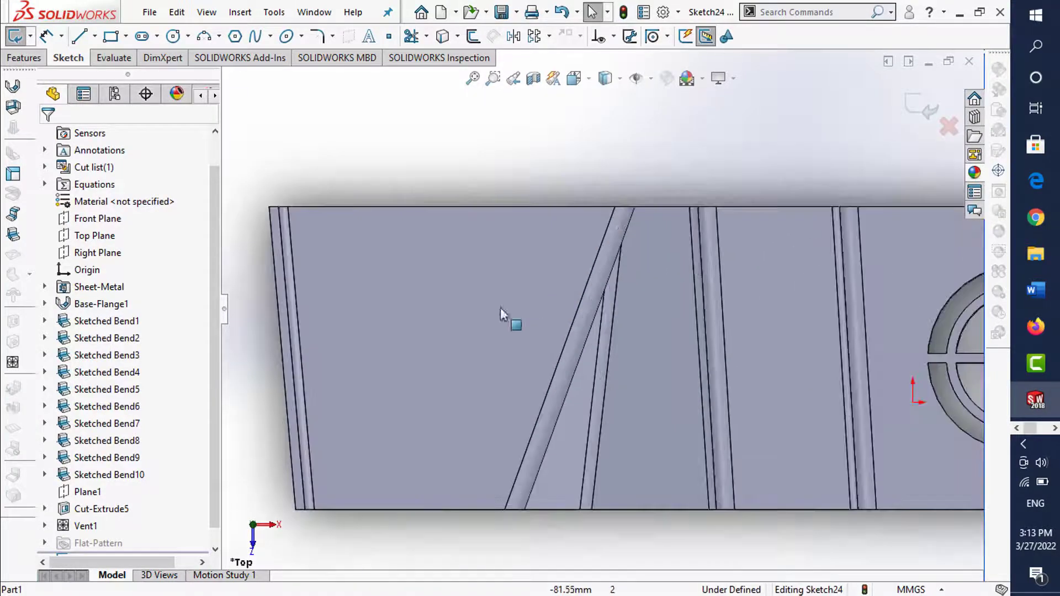
- Draw two hexagons, one stacked below the other, with the Polygon tool
{"action": "left_click", "coordinate": [234, 36]}
{"action": "left_click", "coordinate": [378, 262]}
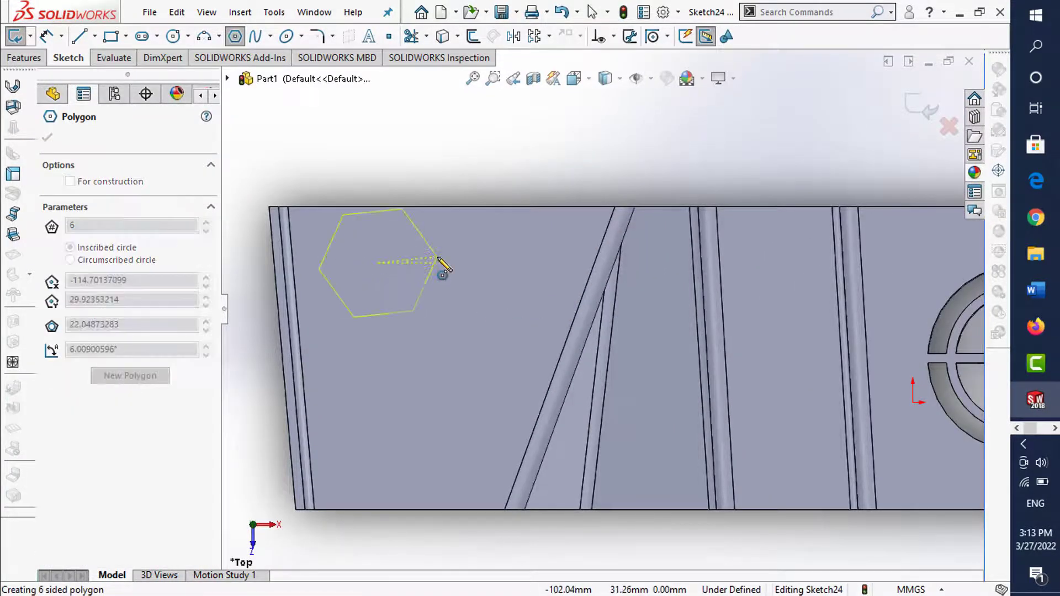
{"action": "left_click", "coordinate": [418, 285]}
{"action": "left_click", "coordinate": [371, 394]}
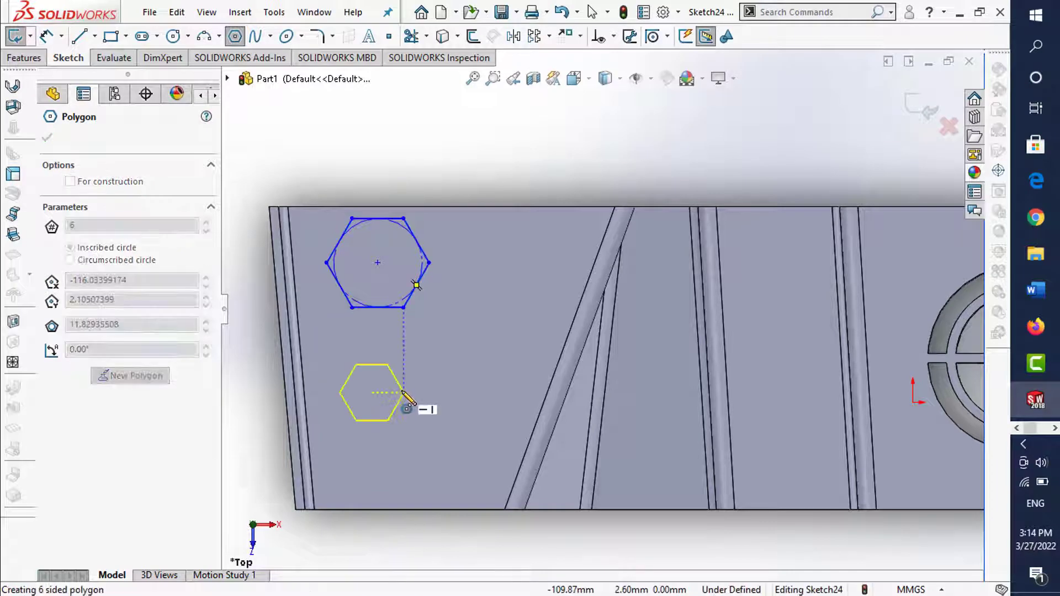
{"action": "left_click", "coordinate": [412, 398]}
{"action": "key", "text": "Escape"}
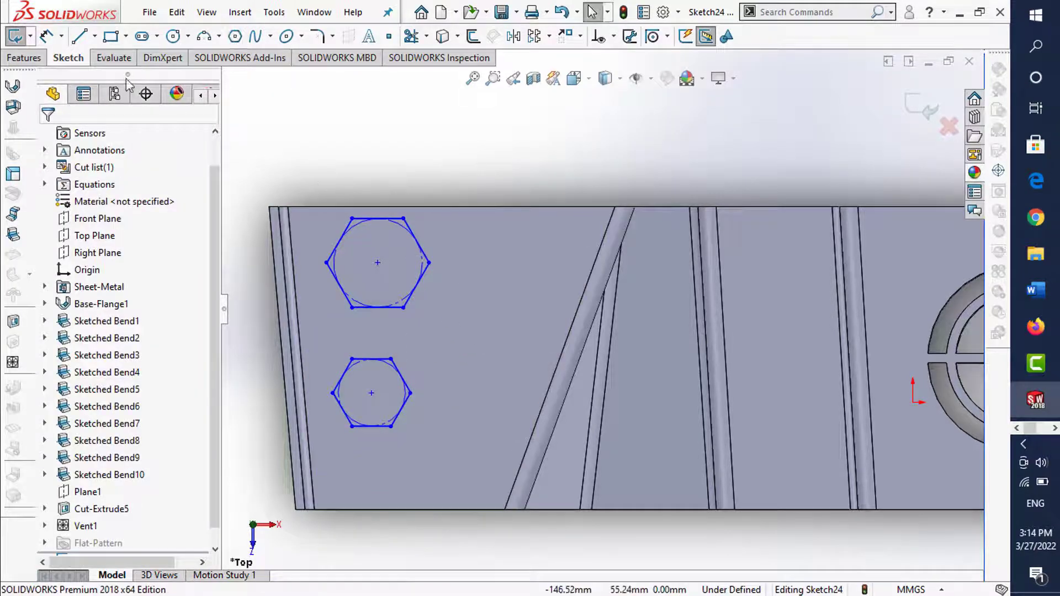
- Dimension both hexagons' inscribed circles to Ø16 mm and begin dimensioning their centre spacing
{"action": "left_click", "coordinate": [55, 38]}
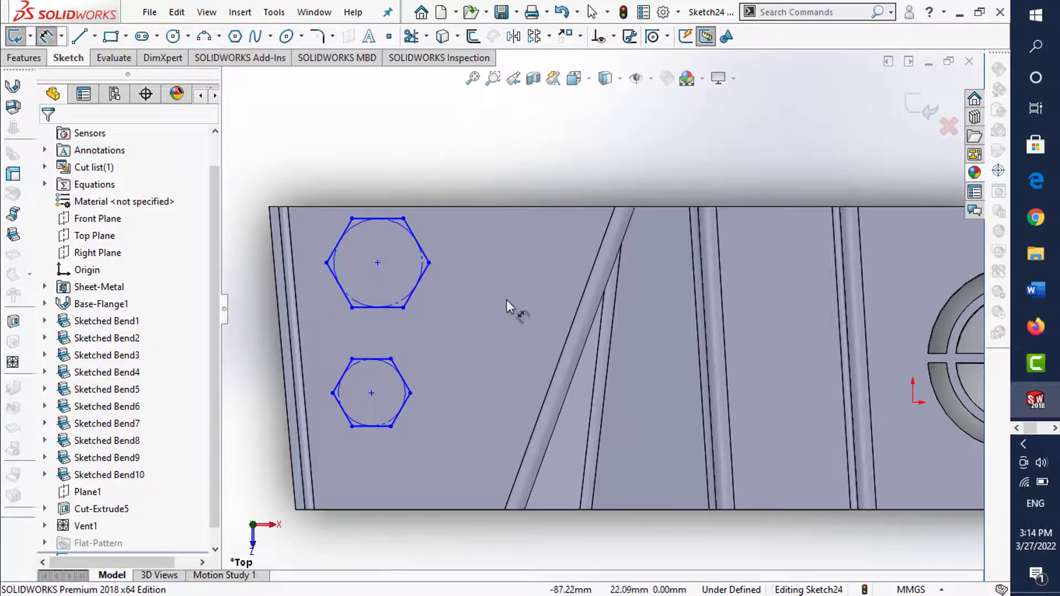
{"action": "left_click", "coordinate": [423, 267]}
{"action": "left_click", "coordinate": [462, 268]}
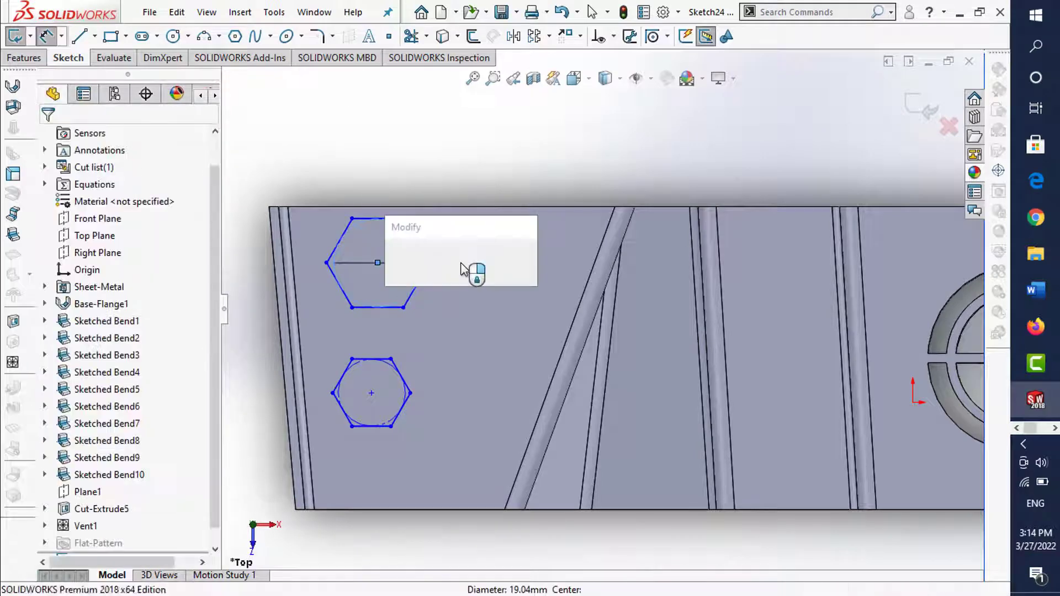
{"action": "type", "text": "16"}
{"action": "key", "text": "Return"}
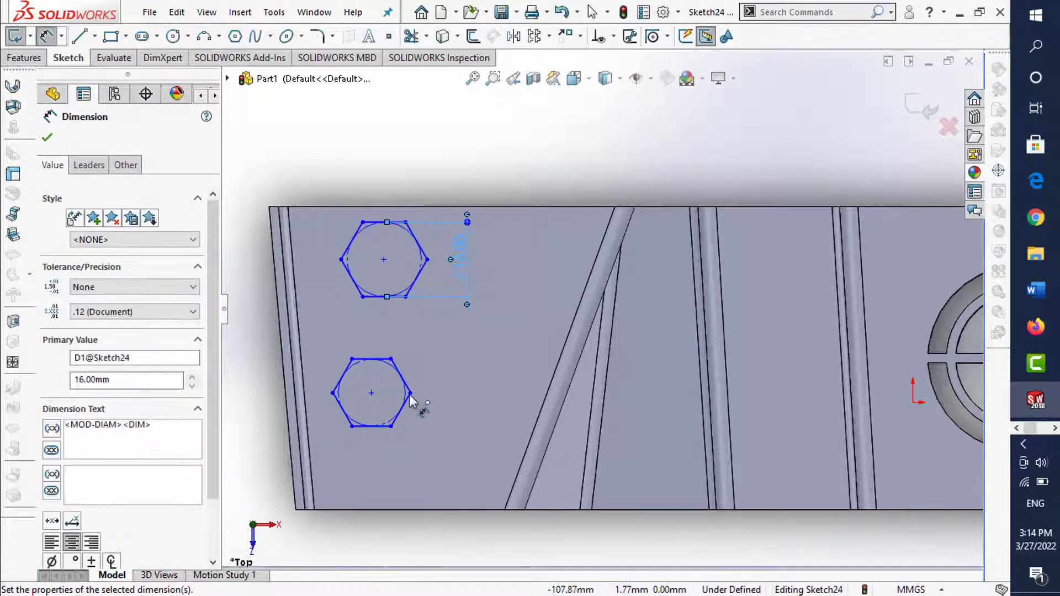
{"action": "left_click", "coordinate": [410, 404]}
{"action": "left_click", "coordinate": [455, 391]}
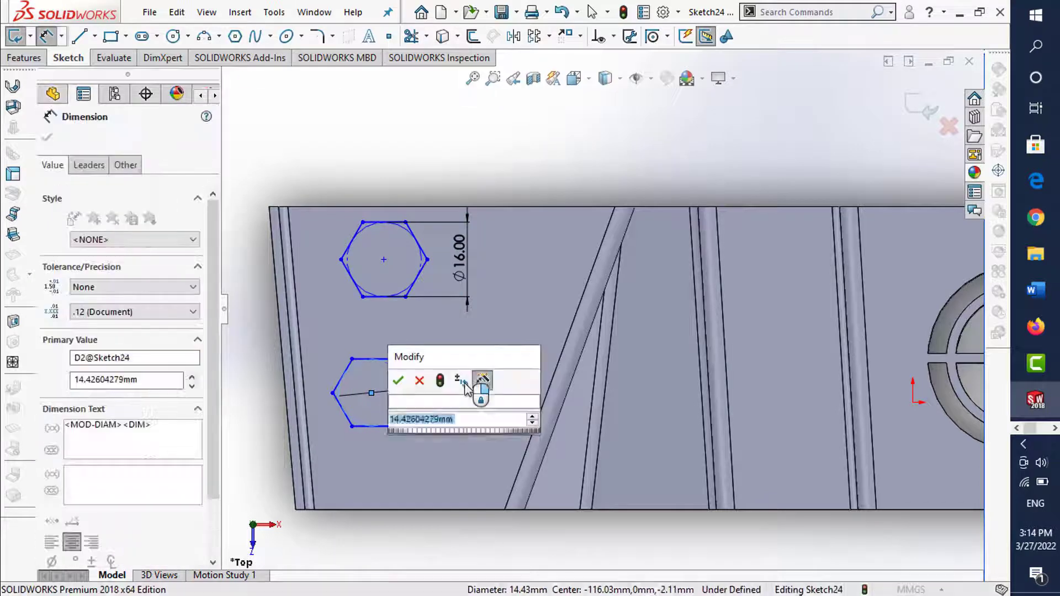
{"action": "type", "text": "16"}
{"action": "key", "text": "Return"}
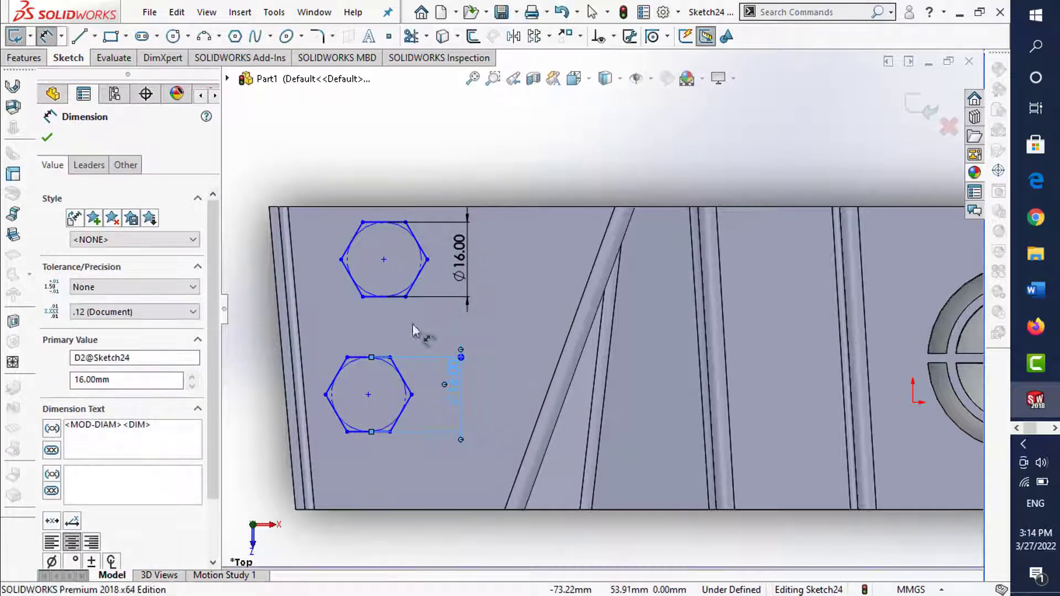
{"action": "key", "text": "Escape"}
{"action": "left_click", "coordinate": [368, 394]}
{"action": "left_click", "coordinate": [385, 260]}
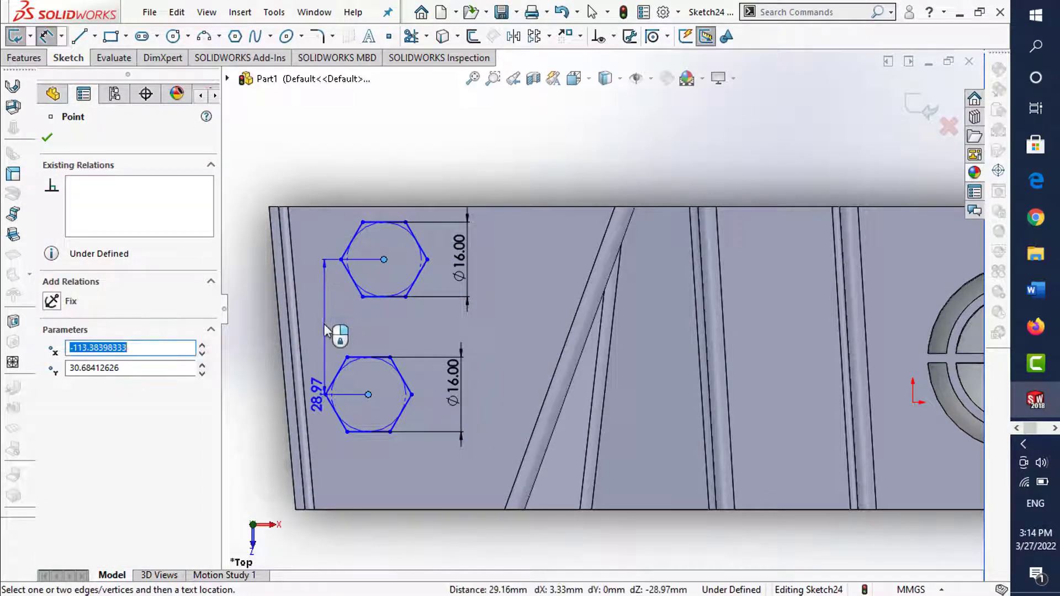
- Set the hexagon centres 20 mm apart and align them with a Vertical relation
{"action": "left_click", "coordinate": [323, 327]}
{"action": "type", "text": "20"}
{"action": "key", "text": "Return"}
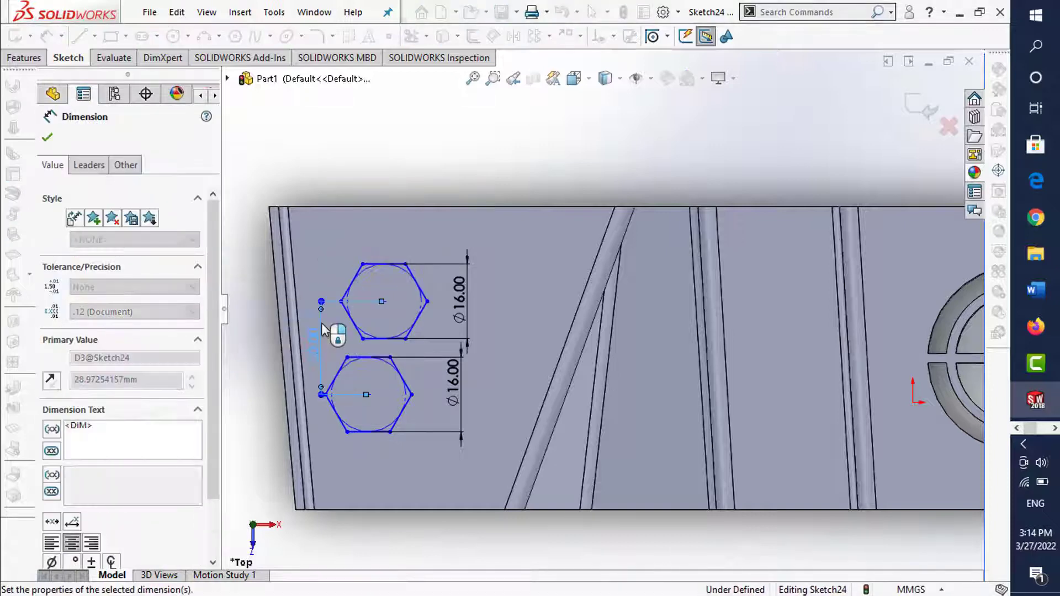
{"action": "key", "text": "Escape"}
{"action": "left_click", "coordinate": [384, 301]}
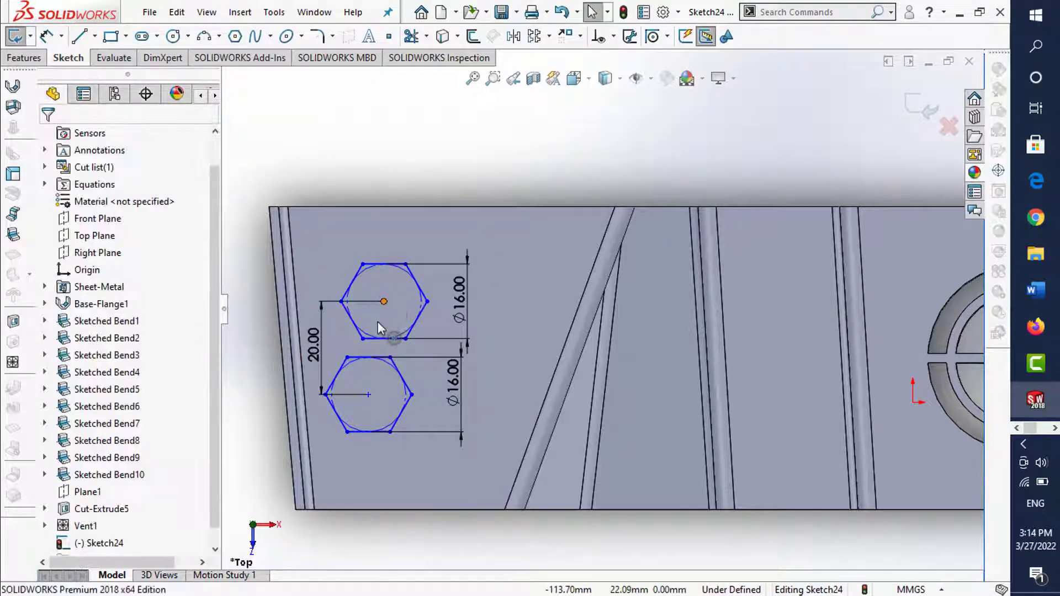
{"action": "left_click", "coordinate": [368, 395], "text": "ctrl"}
{"action": "left_click", "coordinate": [53, 407]}
{"action": "left_click", "coordinate": [419, 311]}
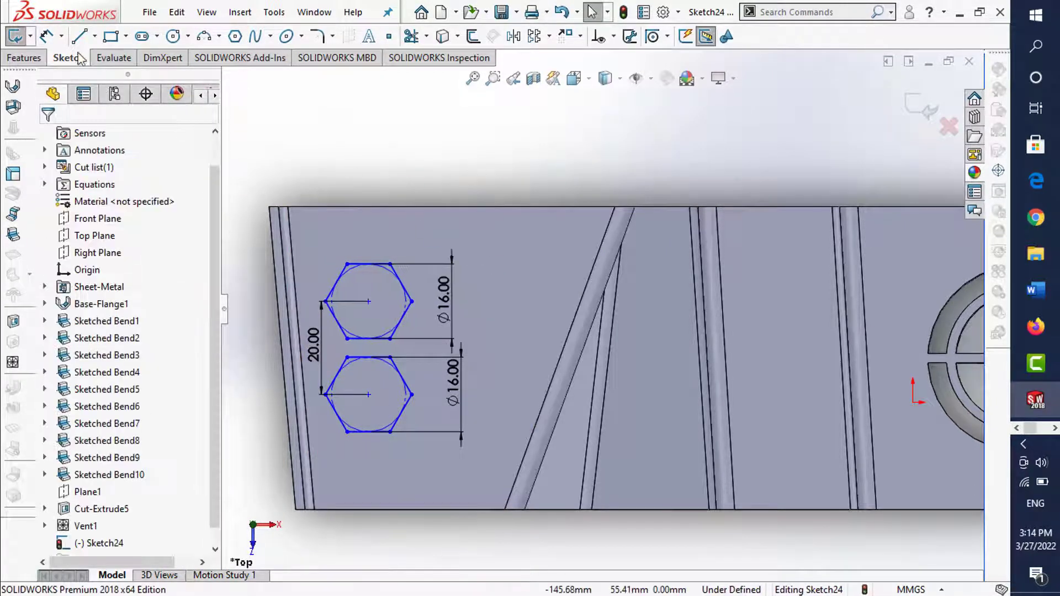
- Dimension the lower hexagon's centre 110 mm horizontally from the origin
{"action": "key", "text": "d"}
{"action": "scroll", "coordinate": [432, 394], "scroll_direction": "up", "scroll_amount": 2}
{"action": "middle_click_drag", "start_coordinate": [432, 394], "coordinate": [474, 372], "text": "ctrl"}
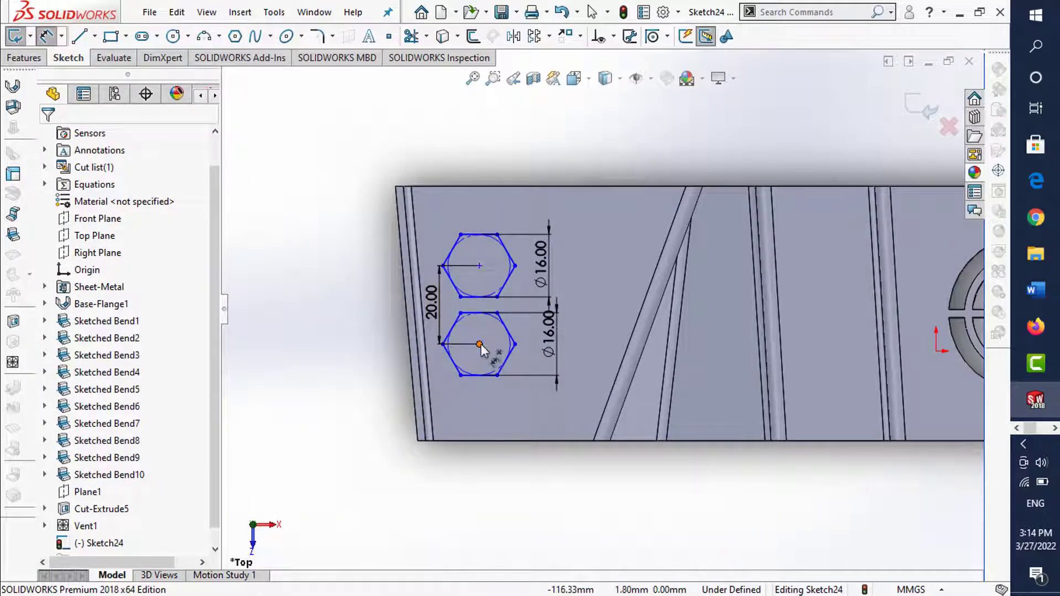
{"action": "left_click", "coordinate": [479, 344]}
{"action": "left_click", "coordinate": [936, 351]}
{"action": "left_click", "coordinate": [726, 497]}
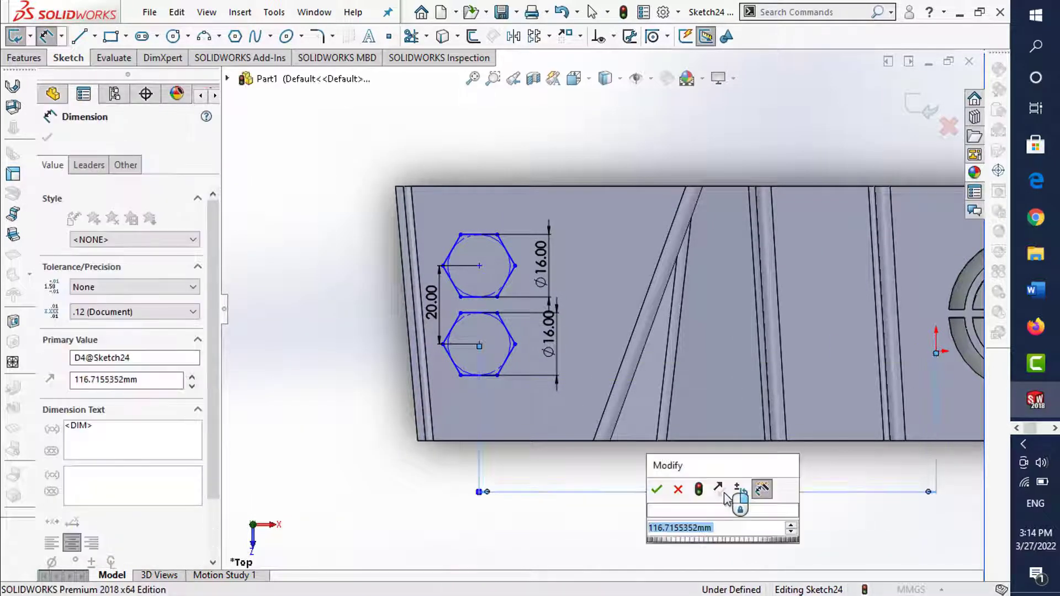
{"action": "type", "text": "110"}
{"action": "key", "text": "Return"}
{"action": "left_click", "coordinate": [480, 501]}
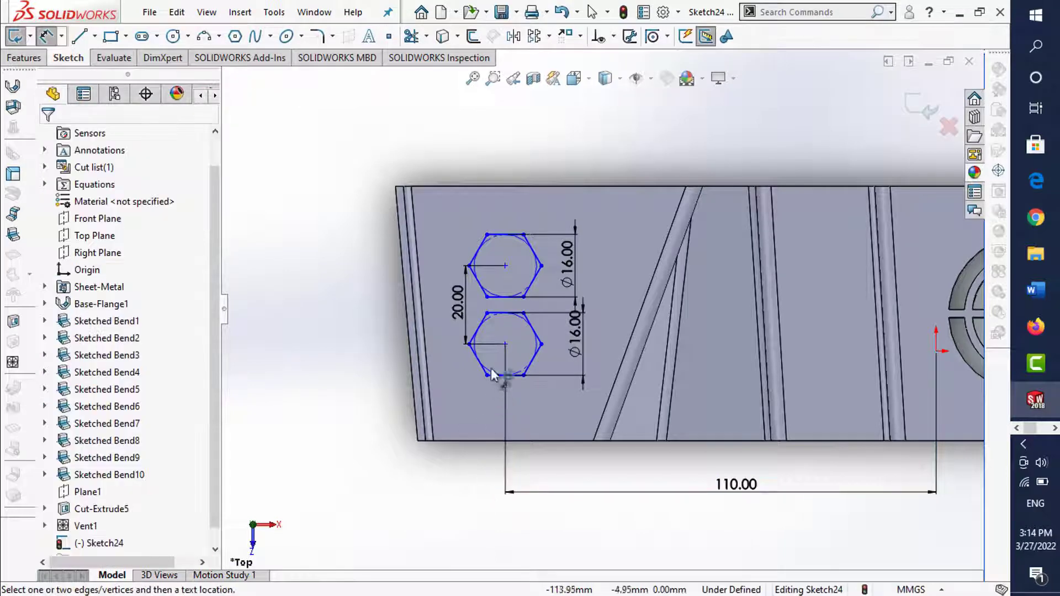
- Dimension the lower hexagon's centre 22 mm from the bottom edge
{"action": "left_click", "coordinate": [505, 344]}
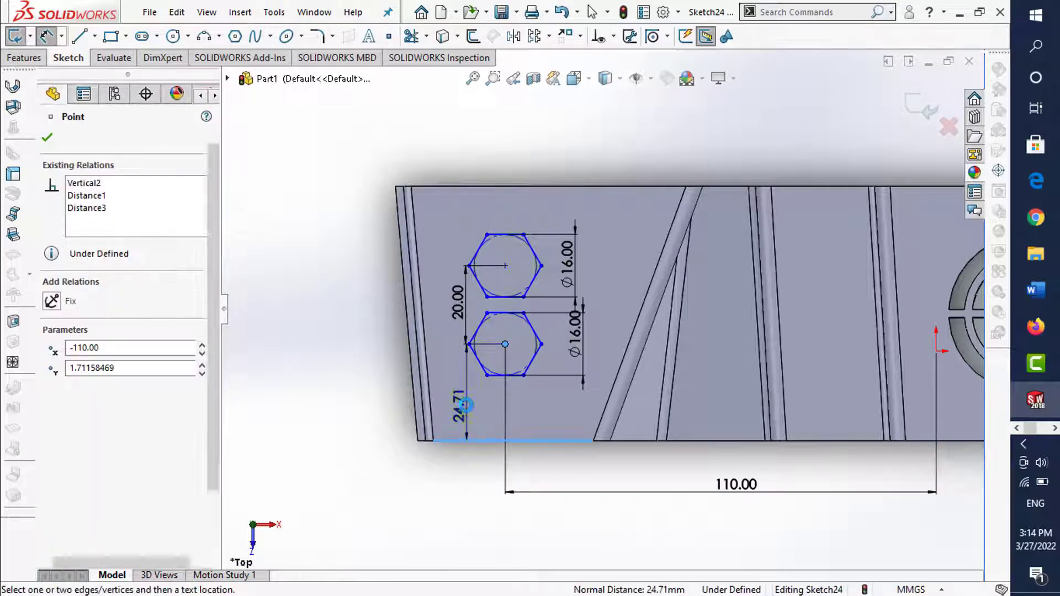
{"action": "left_click", "coordinate": [468, 415]}
{"action": "type", "text": "22"}
{"action": "key", "text": "Return"}
{"action": "left_click", "coordinate": [452, 498]}
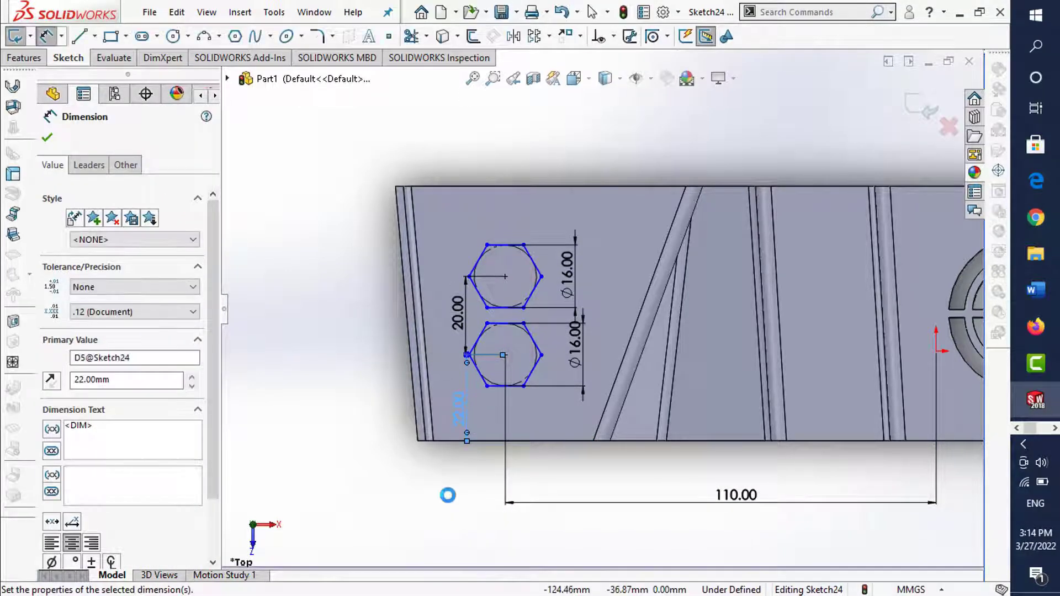
- Make both hexagons' bottom edges Horizontal to fully define the sketch
{"action": "scroll", "coordinate": [450, 505], "scroll_direction": "up", "scroll_amount": 3}
{"action": "scroll", "coordinate": [664, 355], "scroll_direction": "up", "scroll_amount": 2}
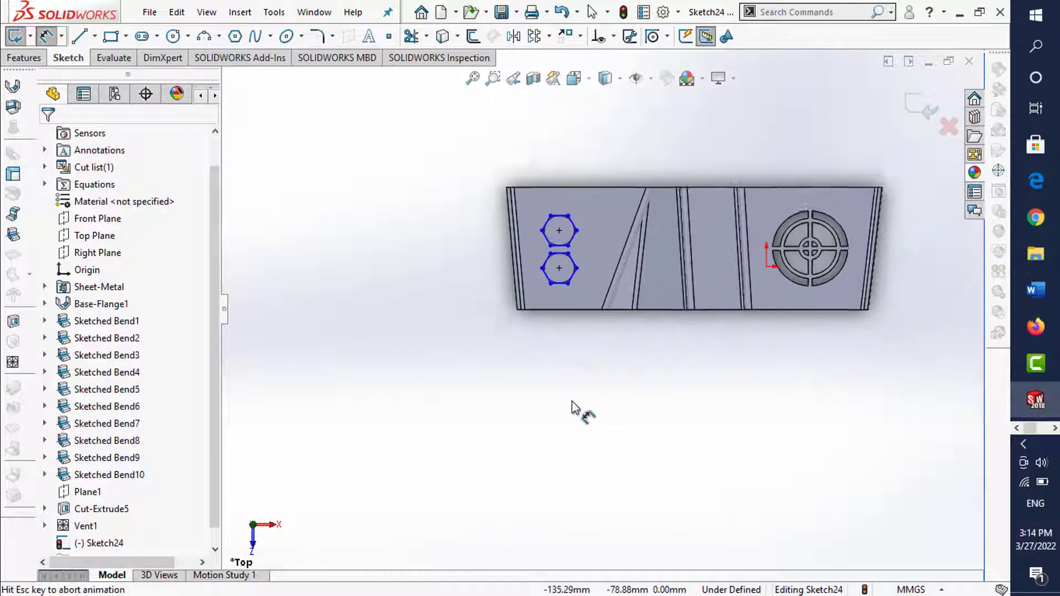
{"action": "scroll", "coordinate": [415, 274], "scroll_direction": "down", "scroll_amount": 5}
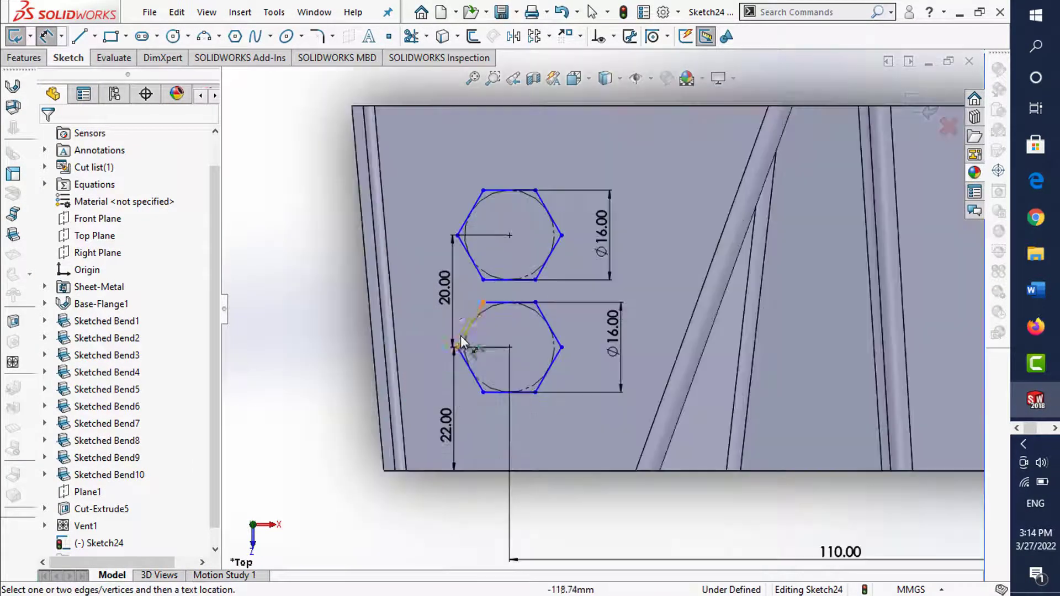
{"action": "scroll", "coordinate": [461, 336], "scroll_direction": "down", "scroll_amount": 2}
{"action": "left_click", "coordinate": [504, 257]}
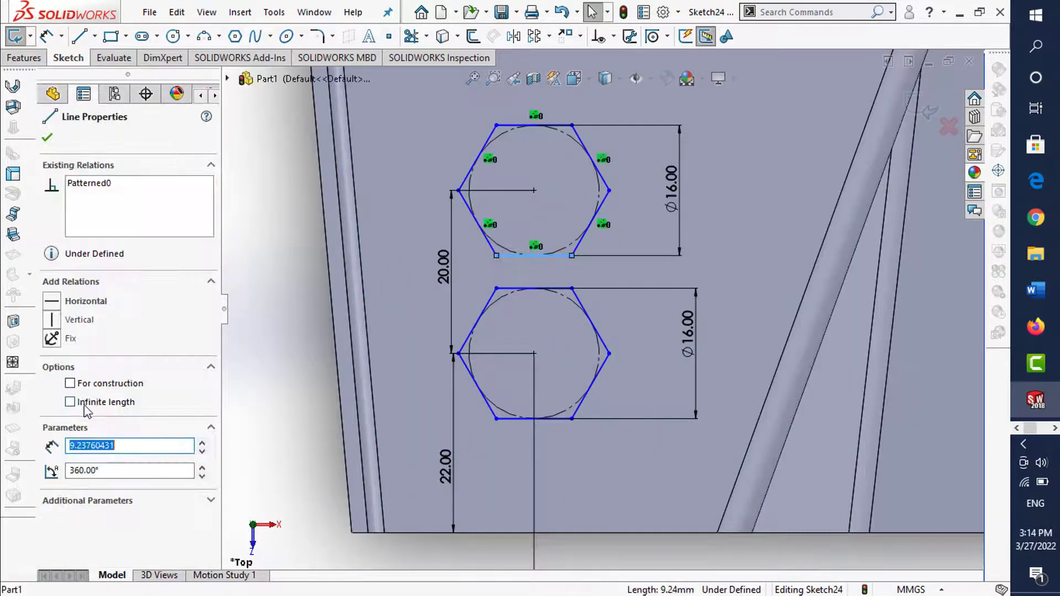
{"action": "left_click", "coordinate": [55, 301]}
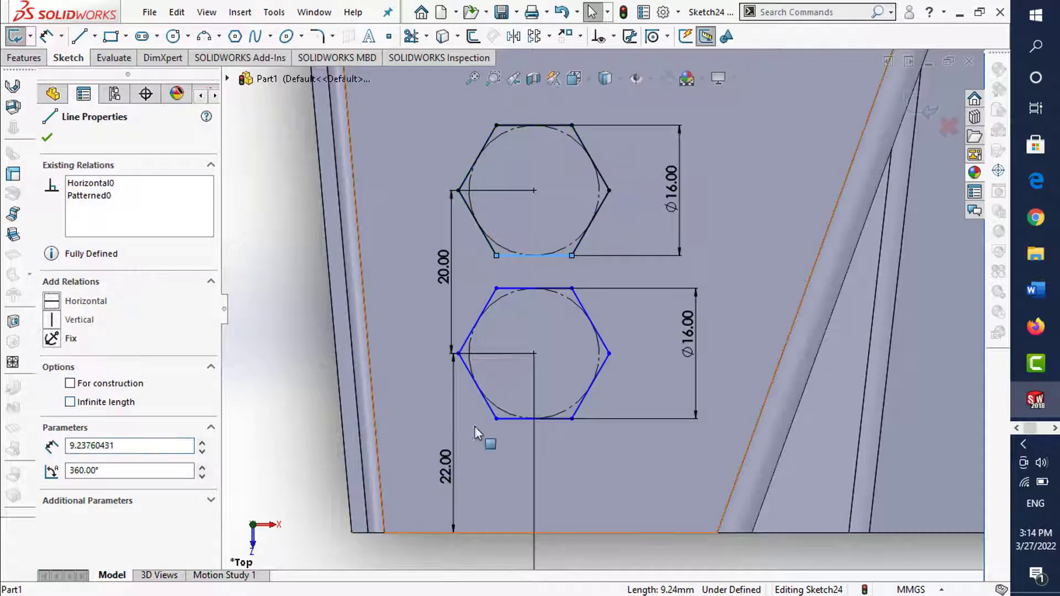
{"action": "left_click", "coordinate": [505, 418]}
{"action": "left_click", "coordinate": [60, 306]}
{"action": "left_click", "coordinate": [293, 425]}
- Exit Sketch24 and extrude-cut the two hexagonal holes, then orbit to inspect the bent part
{"action": "key", "text": "f"}
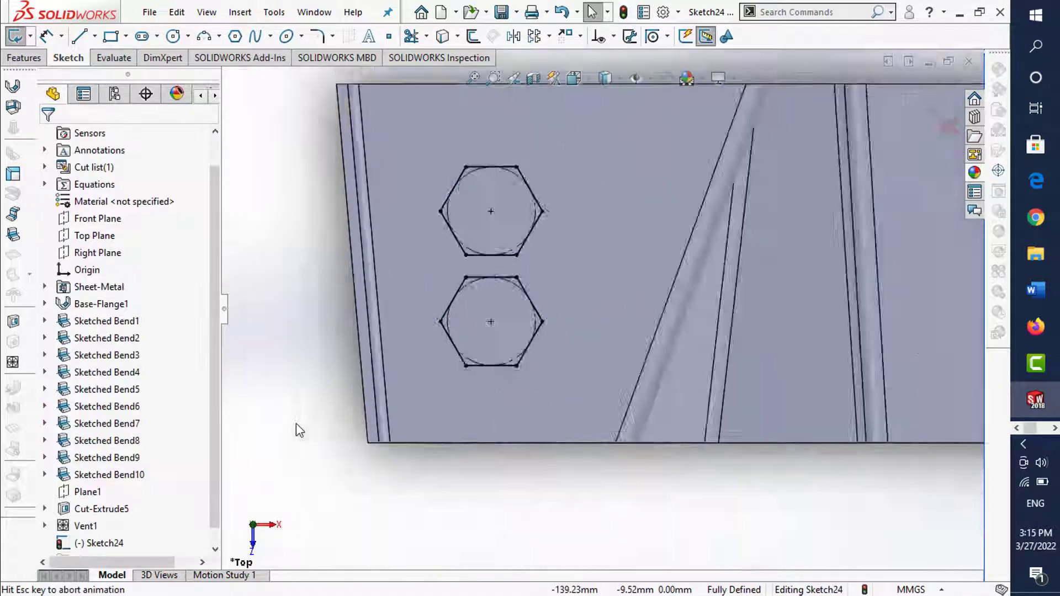
{"action": "left_click", "coordinate": [918, 114]}
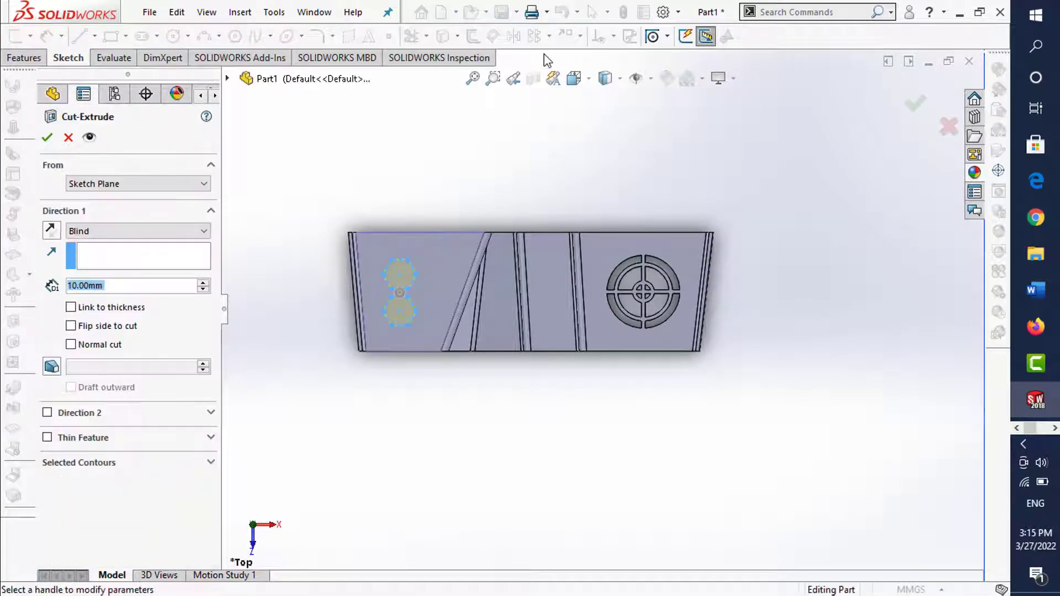
{"action": "left_click", "coordinate": [47, 138]}
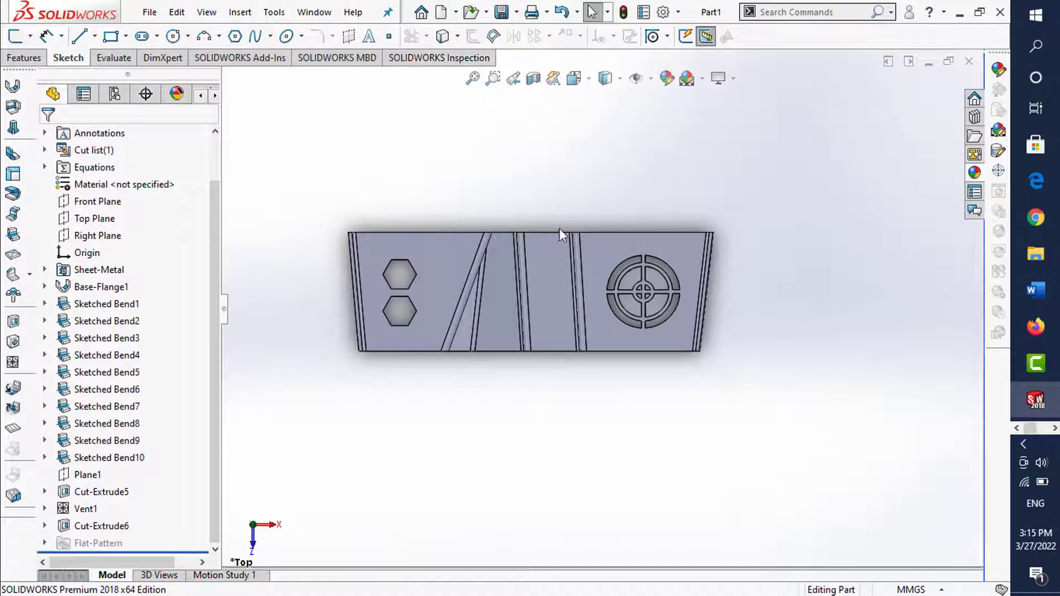
{"action": "mouse_move", "coordinate": [539, 339]}
{"action": "middle_mouse_down"}
{"action": "mouse_move", "coordinate": [544, 173]}
{"action": "mouse_move", "coordinate": [498, 157]}
{"action": "mouse_move", "coordinate": [558, 276]}
{"action": "mouse_move", "coordinate": [483, 411]}
{"action": "mouse_move", "coordinate": [507, 364]}
{"action": "middle_mouse_up"}
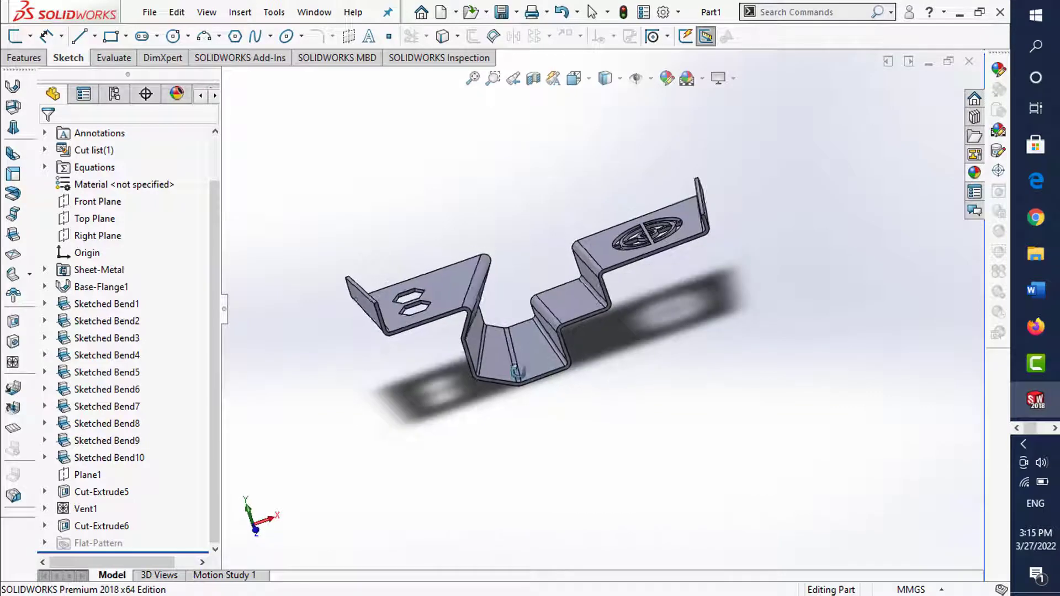
- Flatten the part and orbit to view the flat blank from above
{"action": "left_click", "coordinate": [20, 426]}
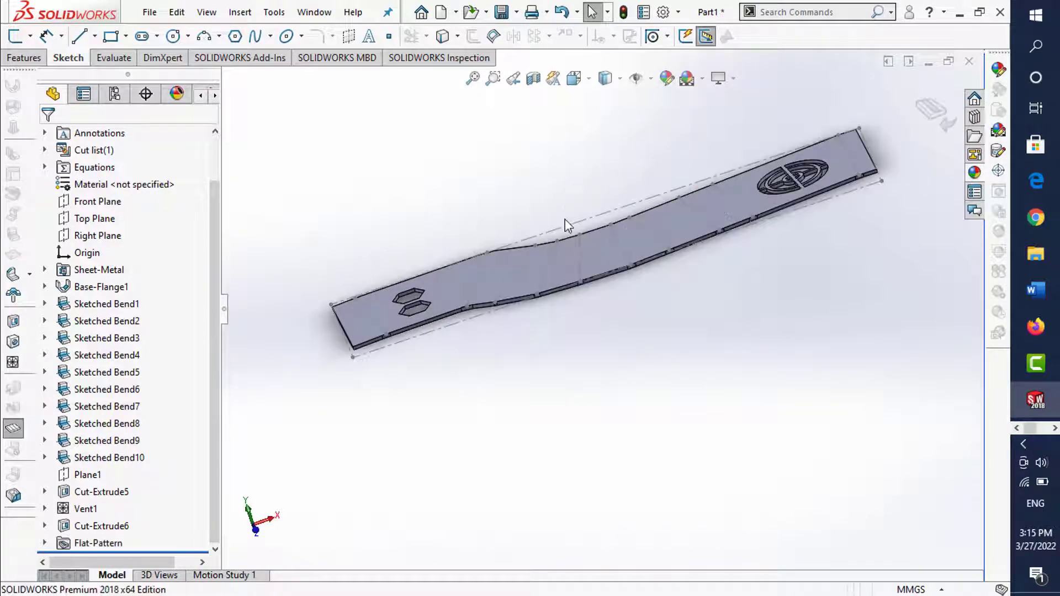
{"action": "mouse_move", "coordinate": [565, 222]}
{"action": "middle_mouse_down"}
{"action": "mouse_move", "coordinate": [575, 343]}
{"action": "mouse_move", "coordinate": [596, 346]}
{"action": "middle_mouse_up"}
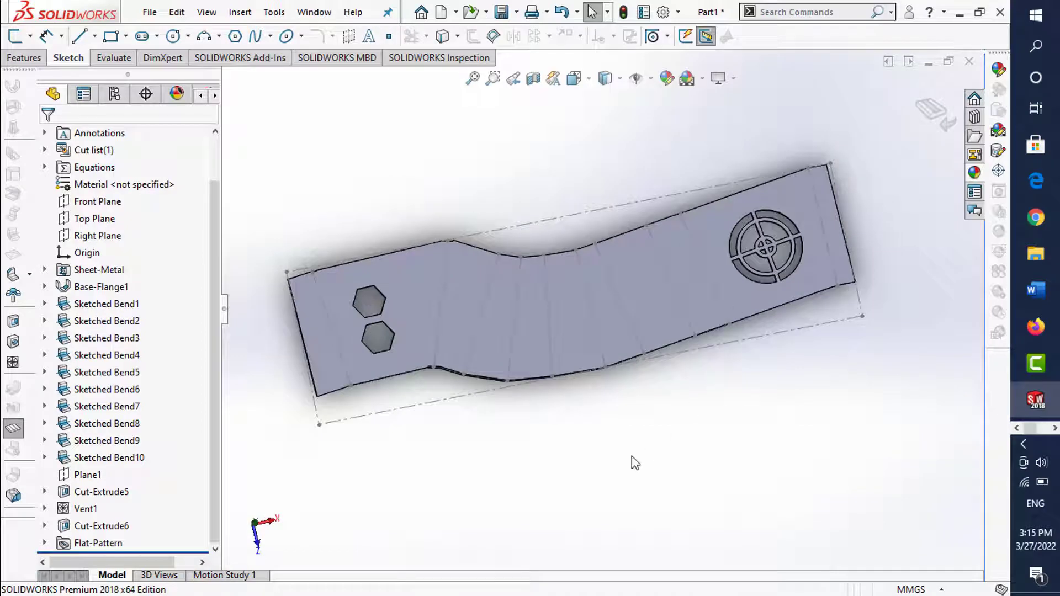